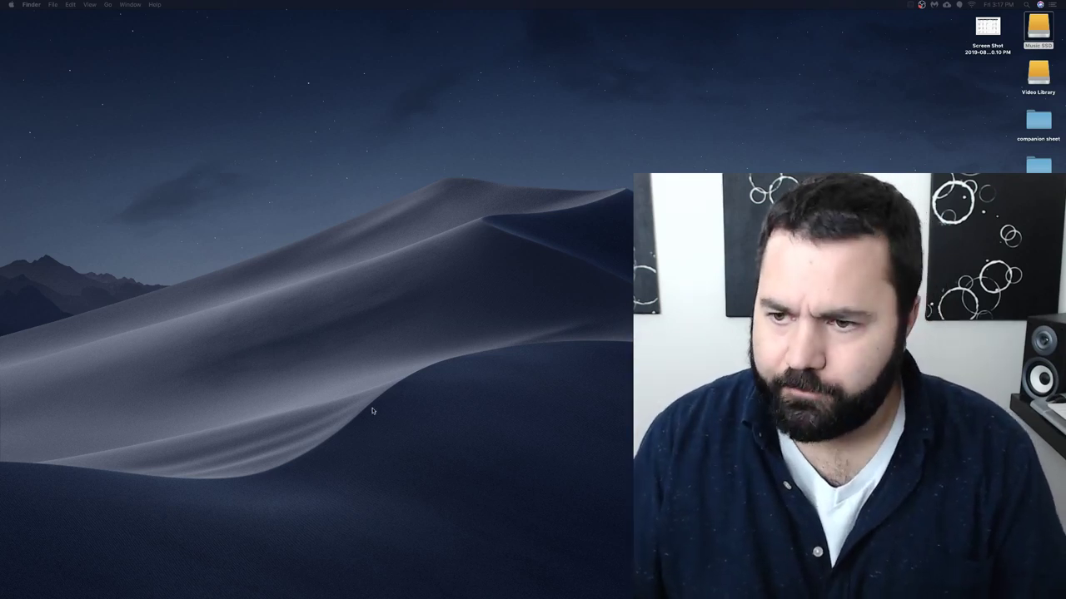
Open the "nothing but the blood studio final" project from Music SSD > Reawaken Studio > Studio Final Logic.
double_click(1043, 29)
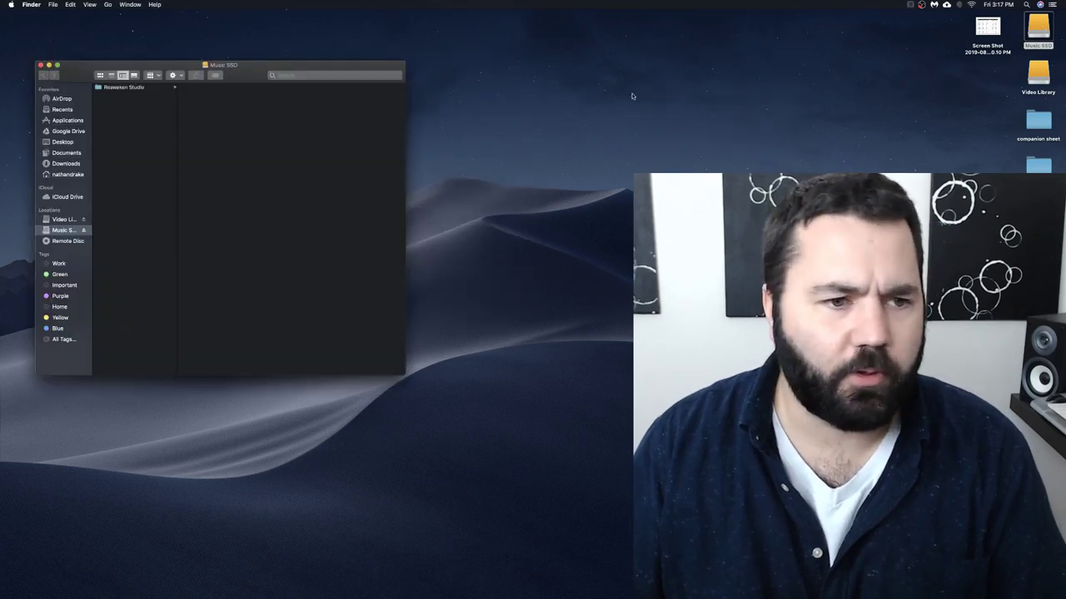
click(155, 88)
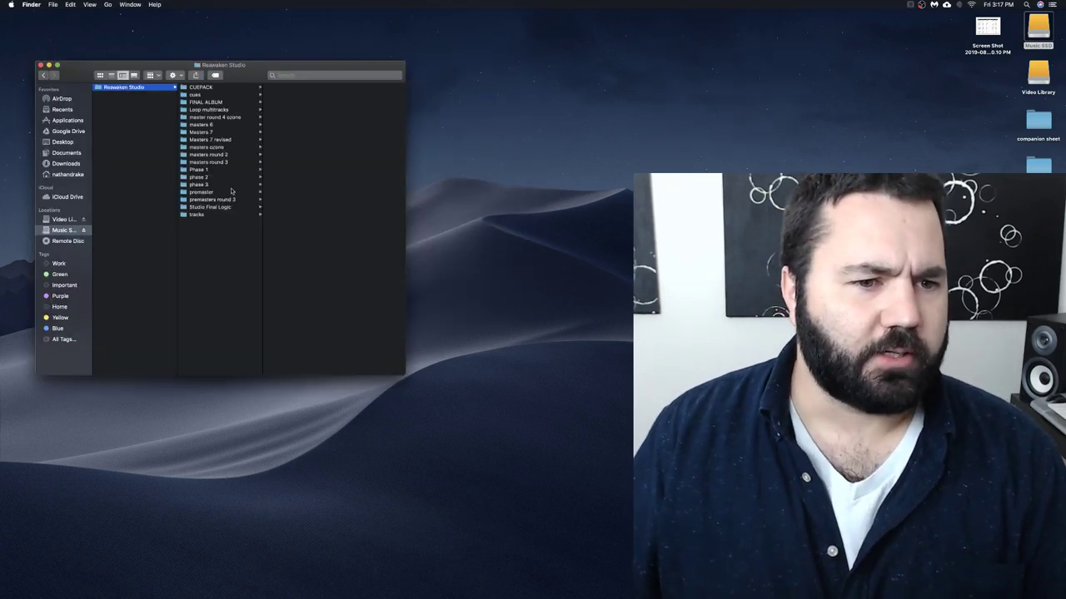
click(242, 207)
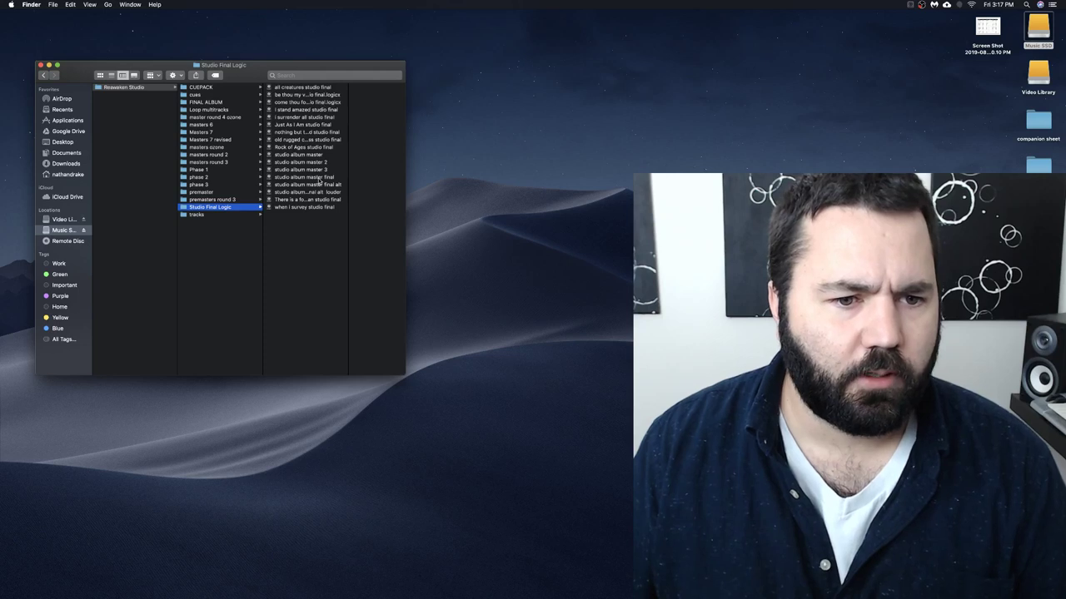
double_click(326, 133)
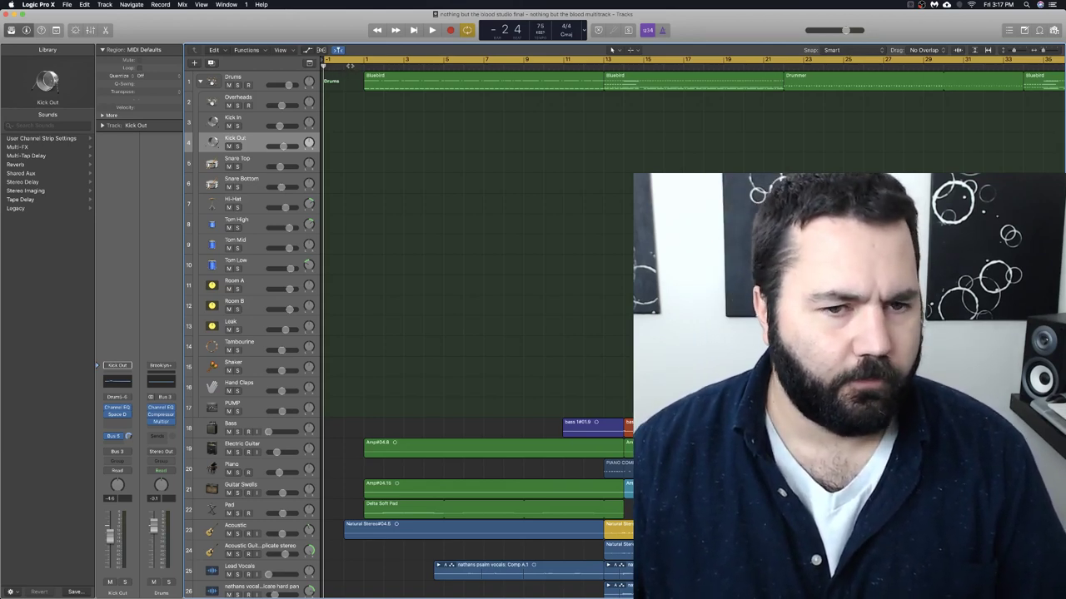
Turn off cycle mode and collapse the Drums track stack to its main track.
key(Return)
key(c)
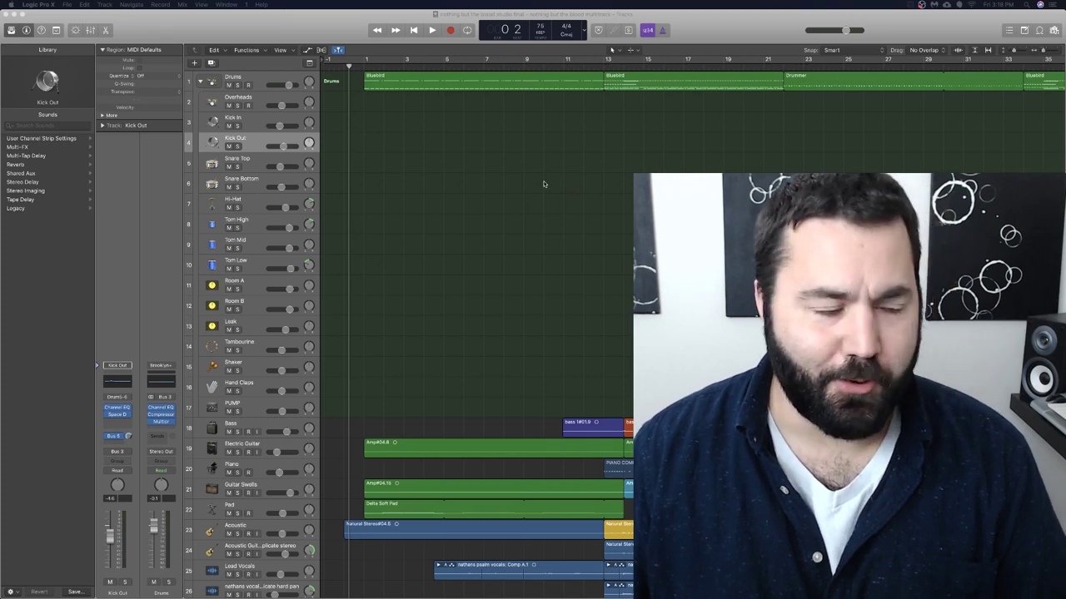
scroll(544, 184, right, 2)
scroll(543, 184, left, 2)
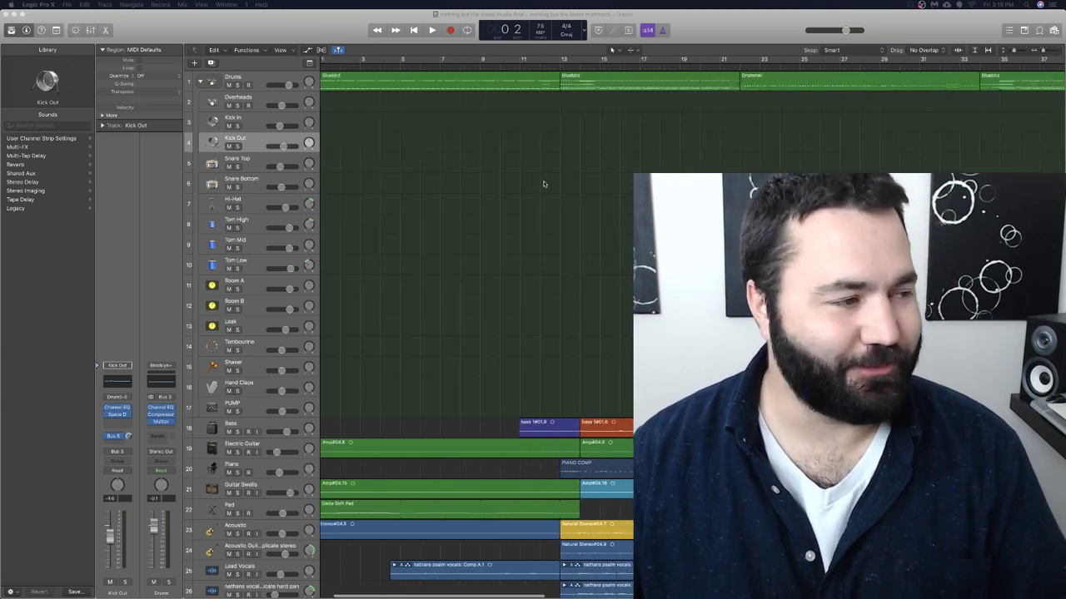
scroll(543, 184, right, 2)
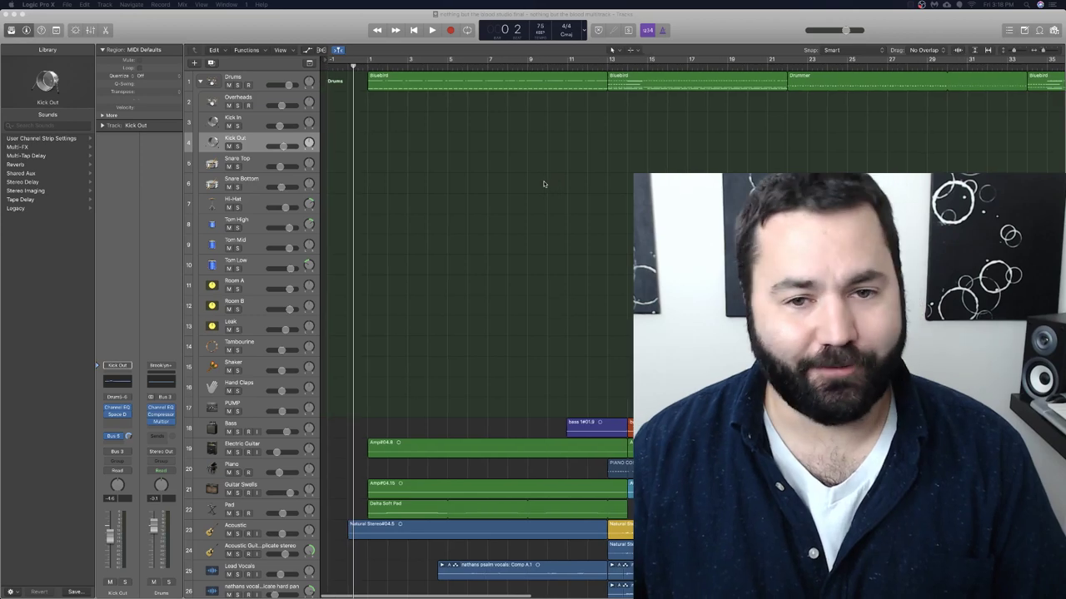
scroll(543, 184, right, 1)
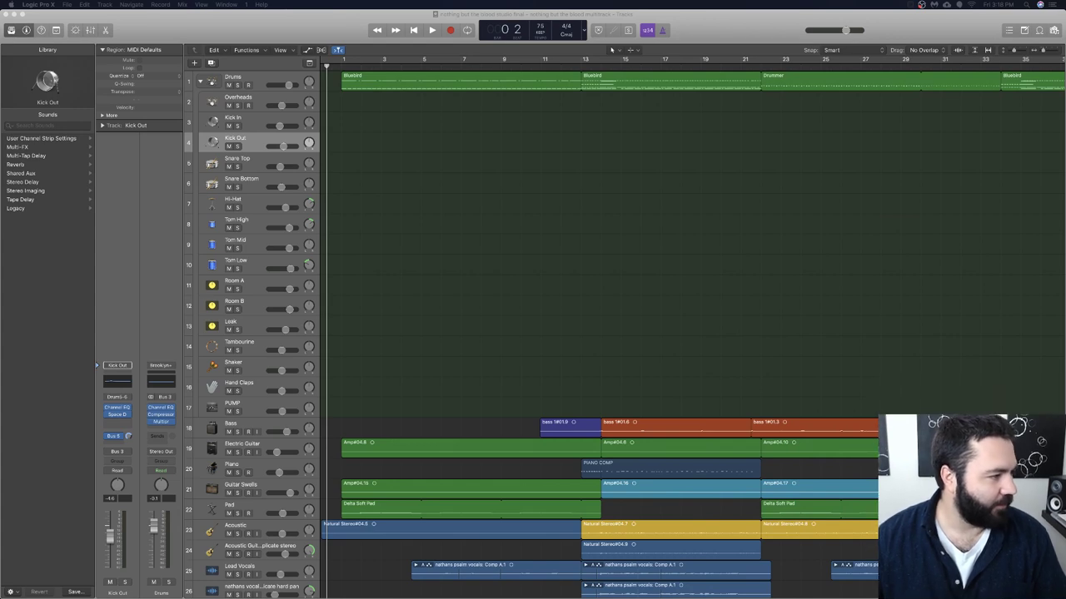
click(199, 81)
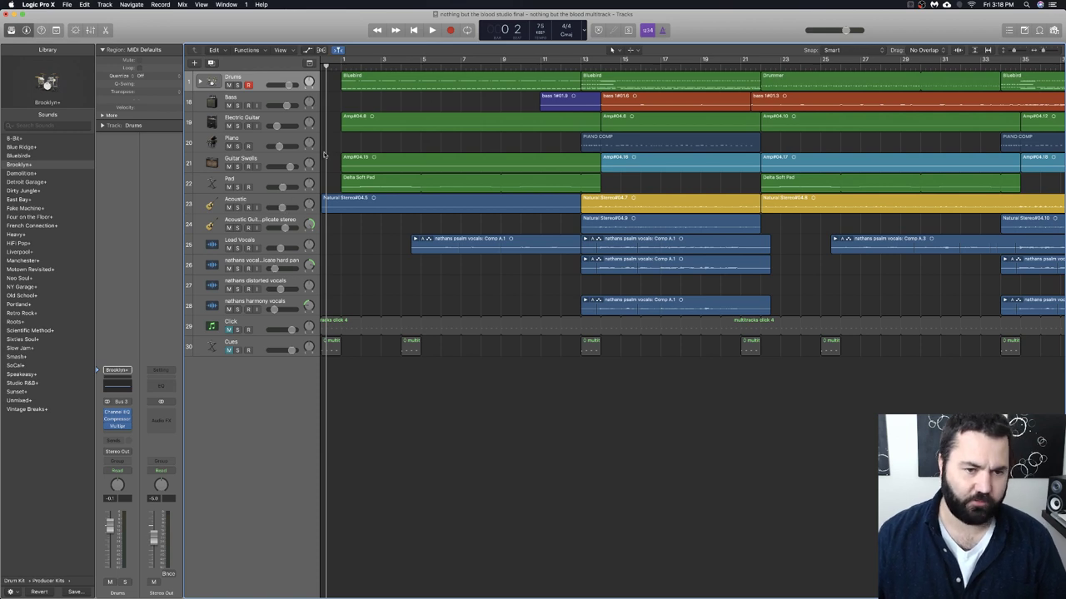
Turn on the cycle range and check its coverage from the song's start to beyond the last regions.
click(386, 59)
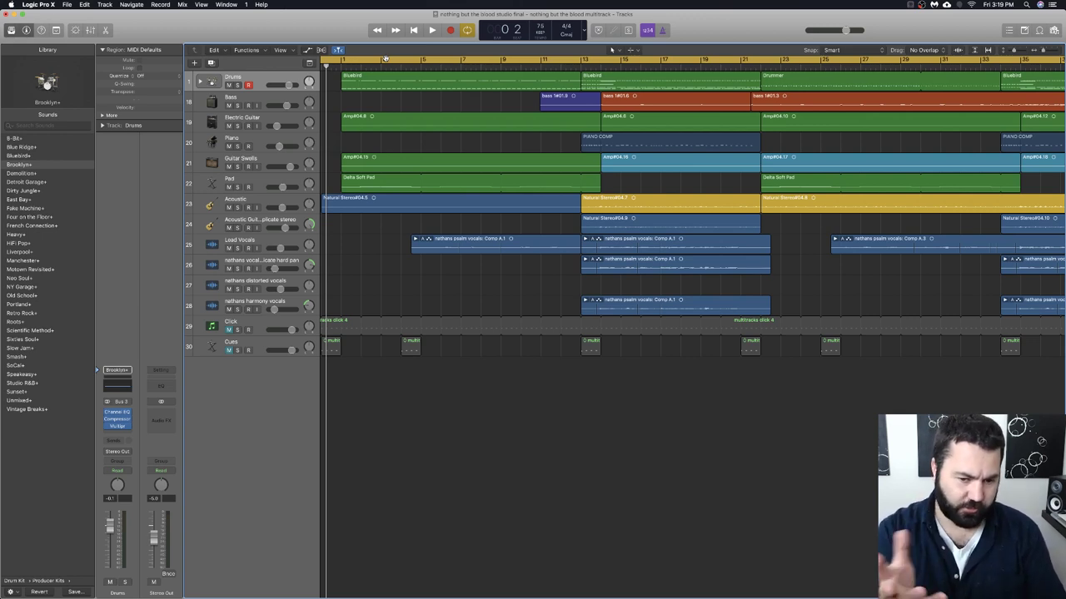
scroll(444, 126, left, 3)
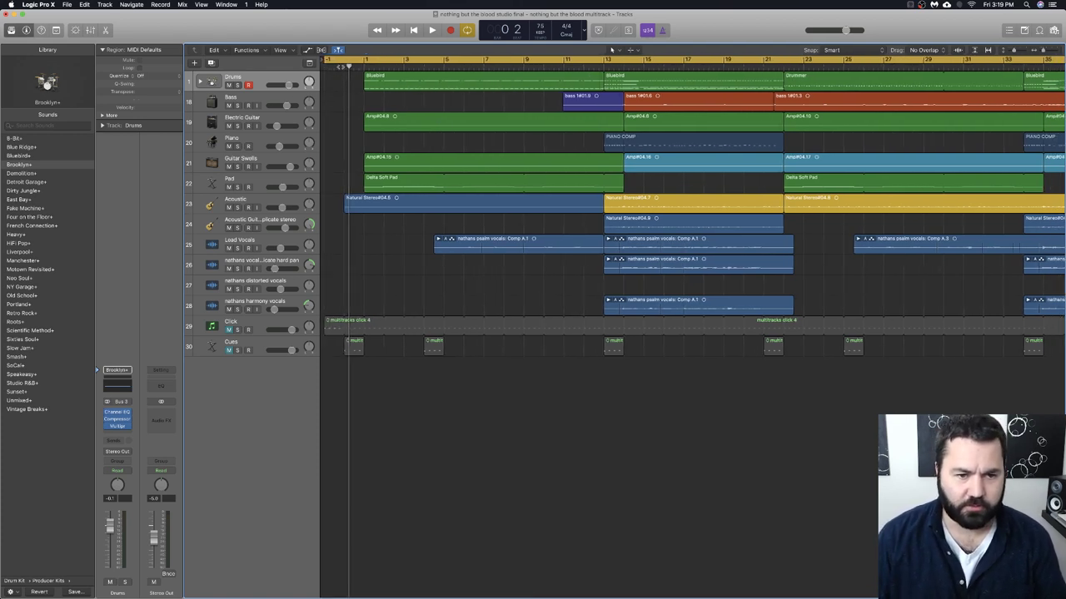
scroll(428, 62, right, 2)
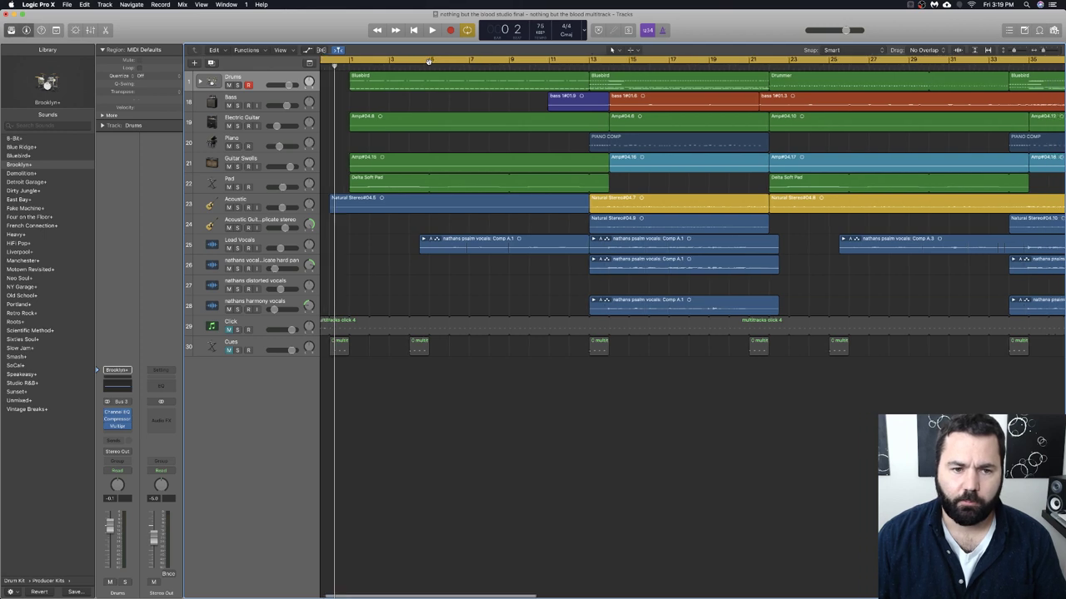
scroll(428, 62, right, 20)
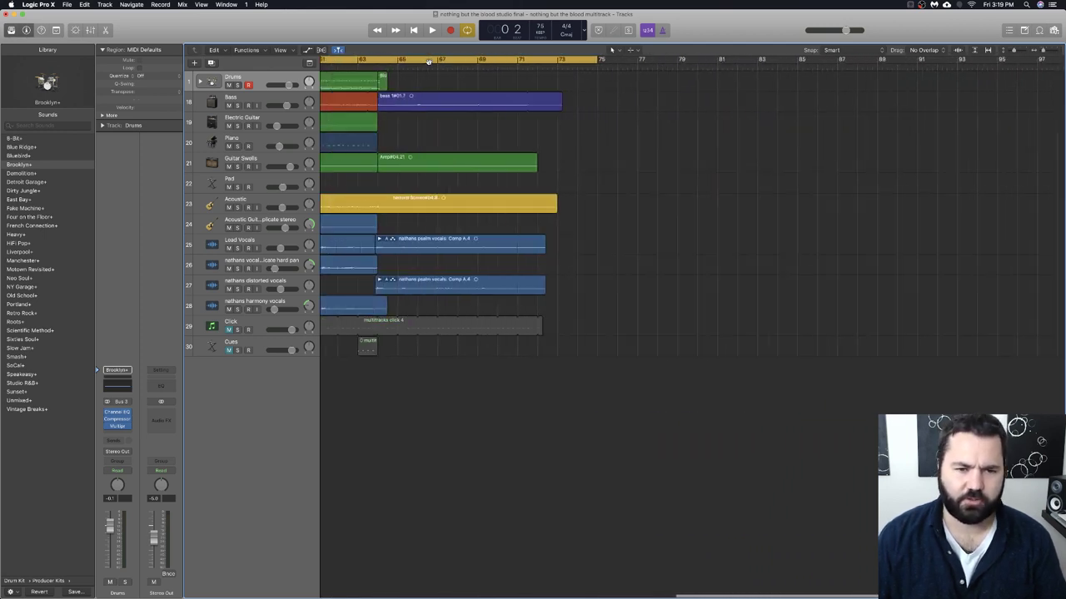
scroll(429, 62, left, 2)
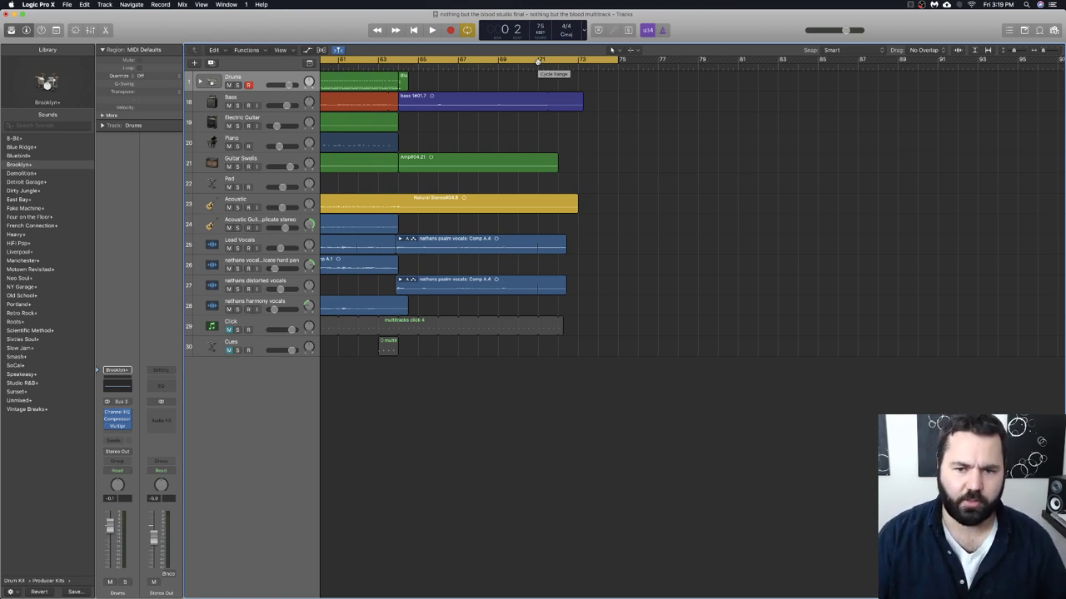
scroll(538, 62, left, 6)
mouse_move(736, 60)
mouse_down()
mouse_move(509, 63)
mouse_move(734, 63)
mouse_up()
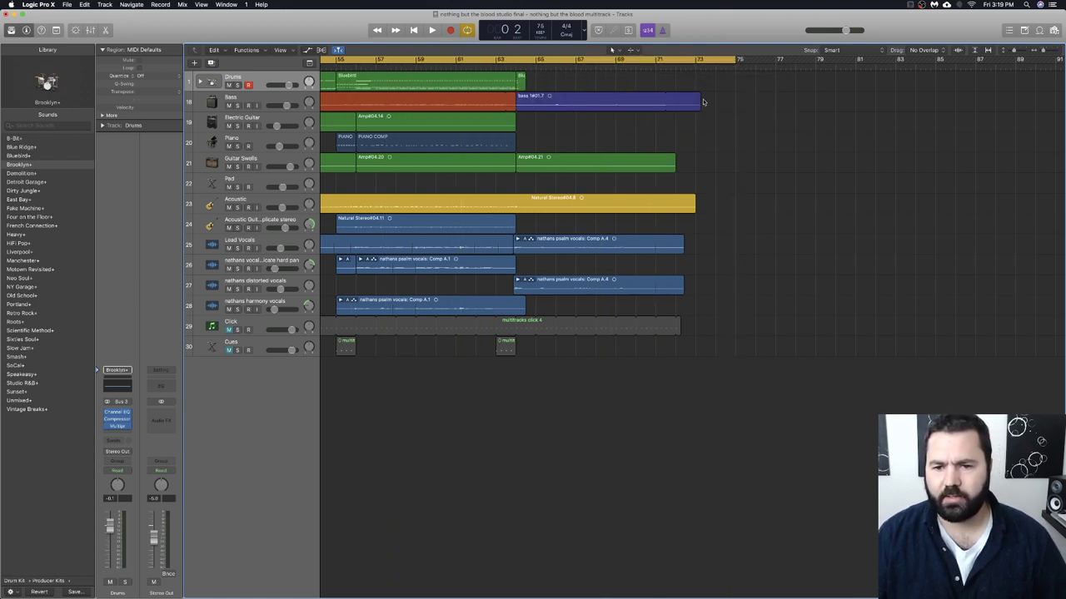
scroll(703, 102, left, 10)
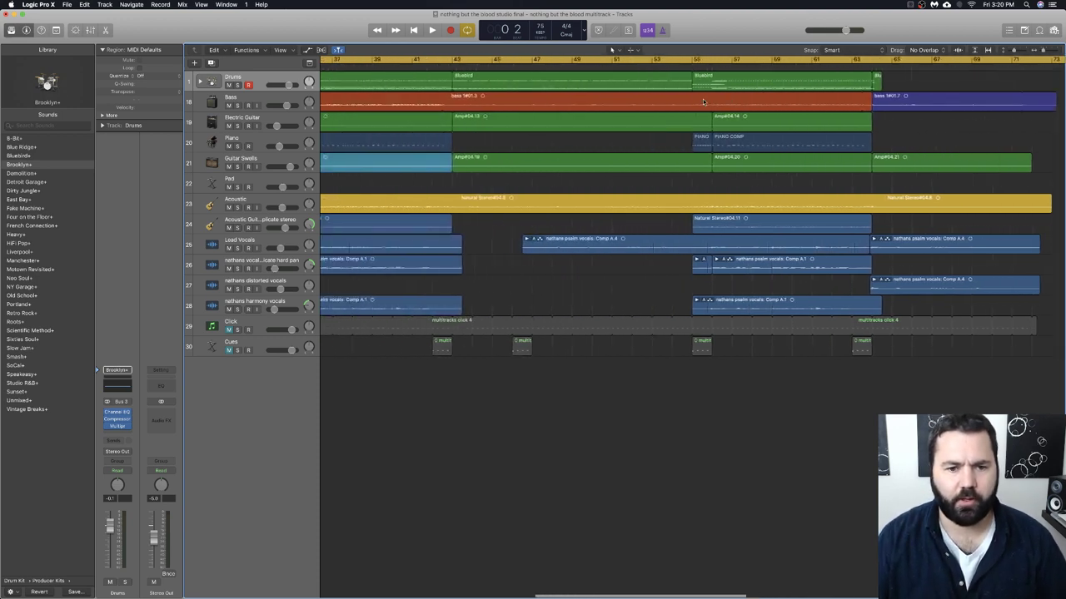
scroll(703, 102, left, 20)
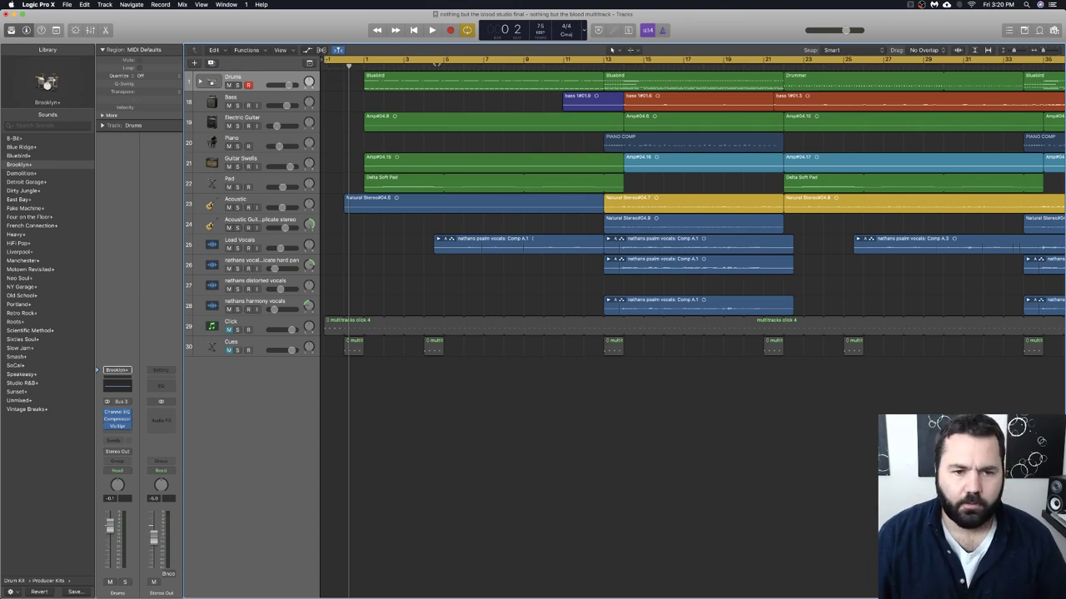
Start a bounce of the project or section with PCM as the only destination, leaving out MP3.
click(68, 5)
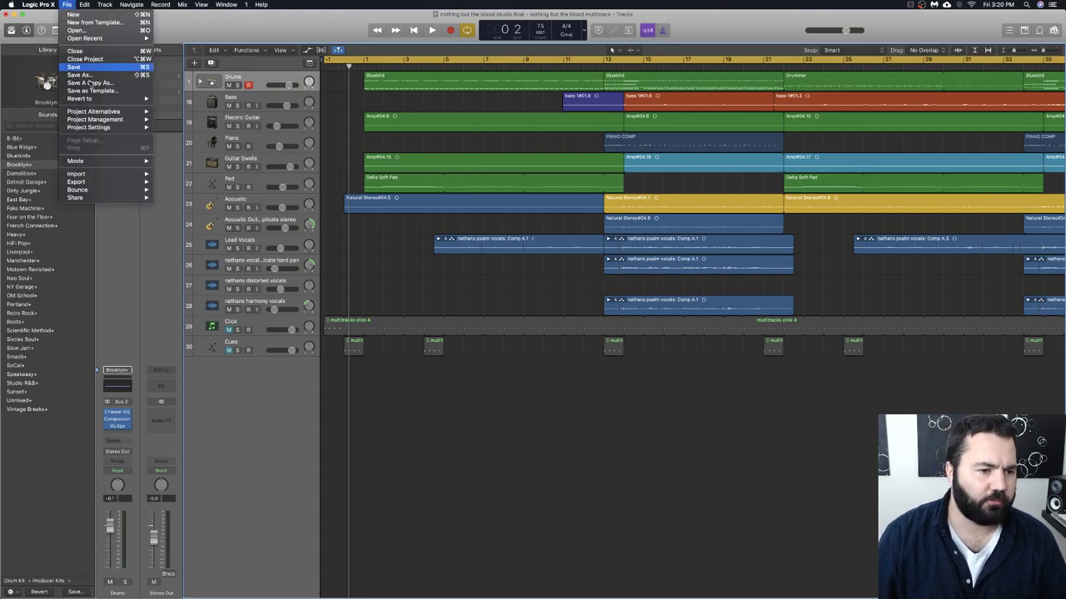
mouse_move(132, 191)
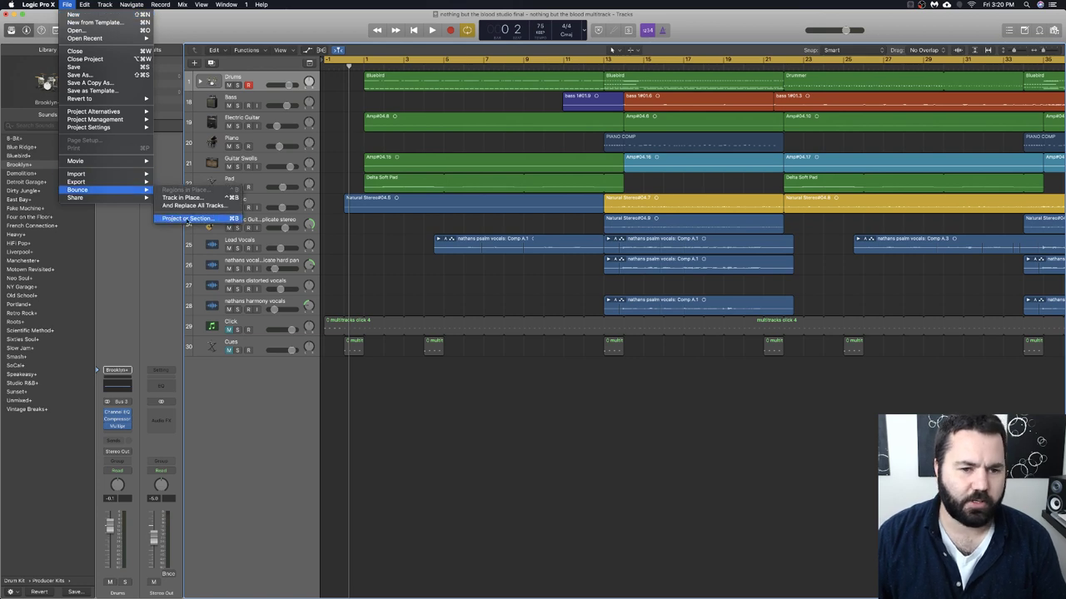
click(180, 219)
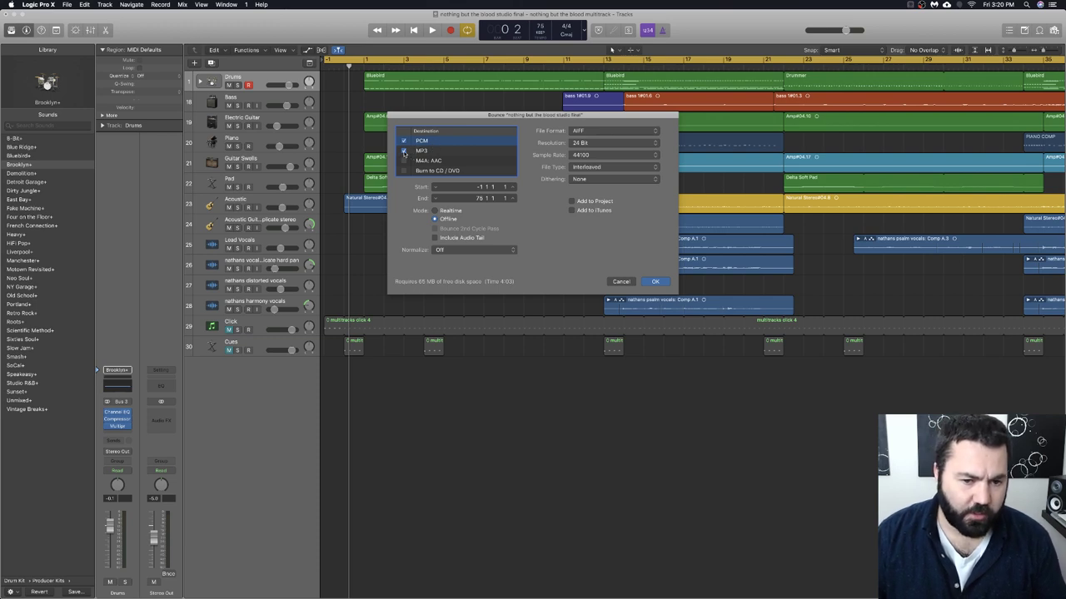
click(405, 152)
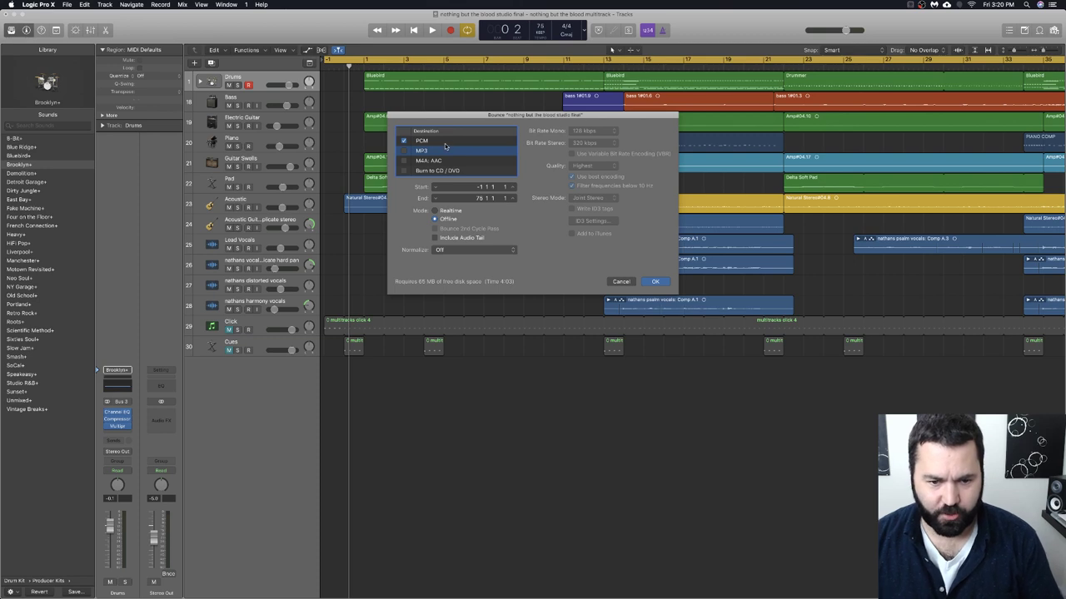
click(445, 143)
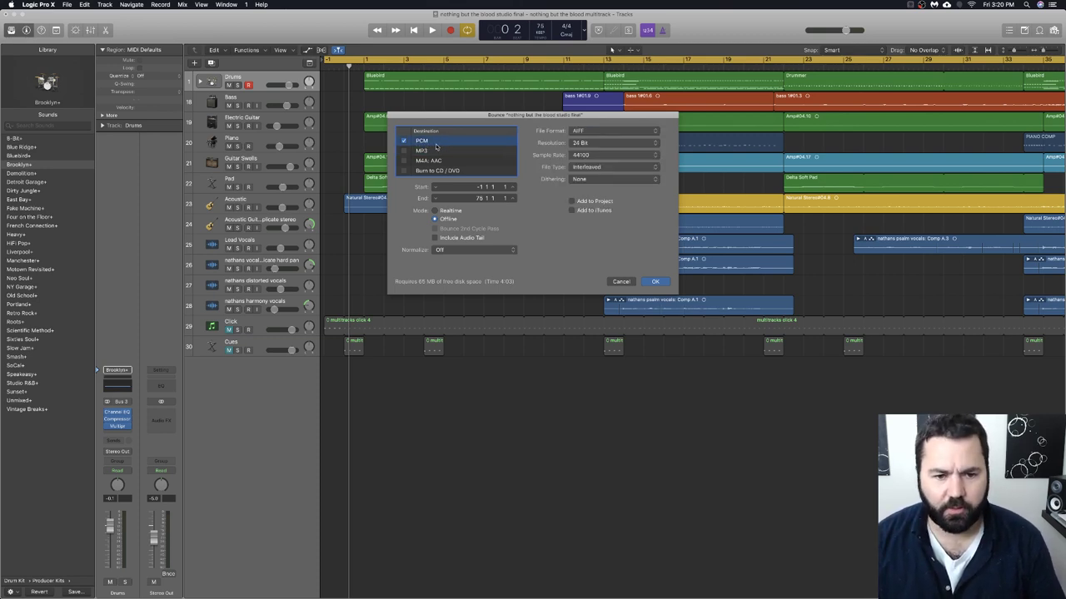
Choose AIFF file format, 24 Bit resolution and a 44100 sample rate for the PCM bounce.
click(606, 133)
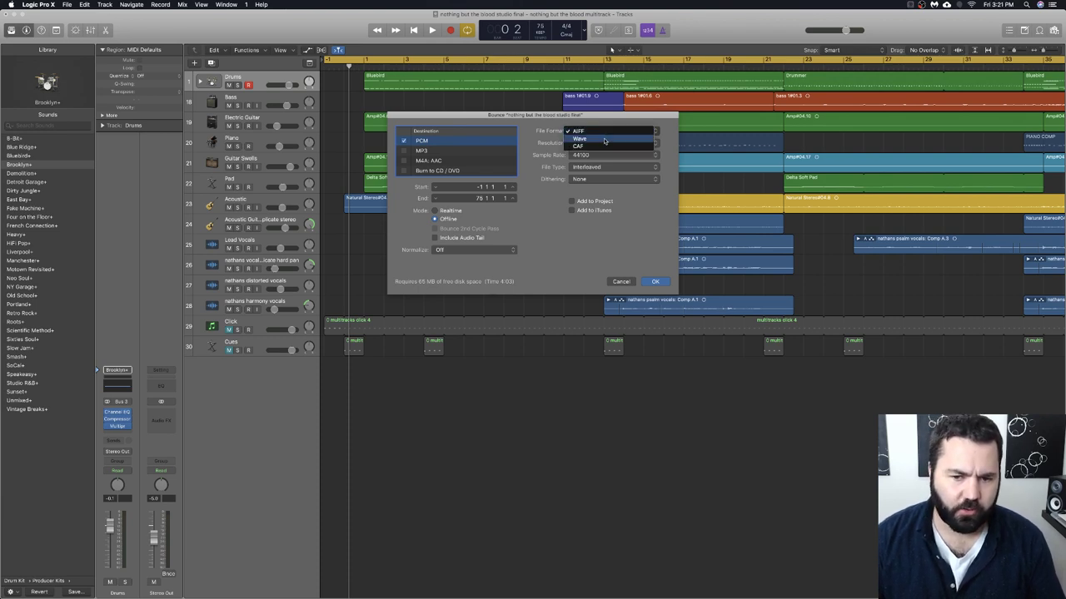
click(588, 132)
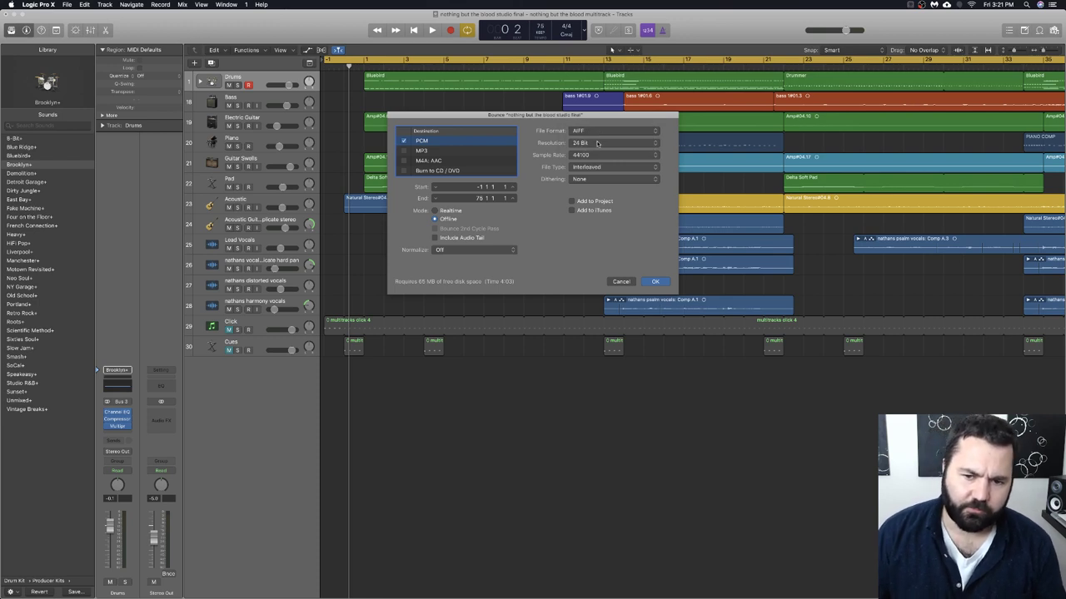
click(596, 143)
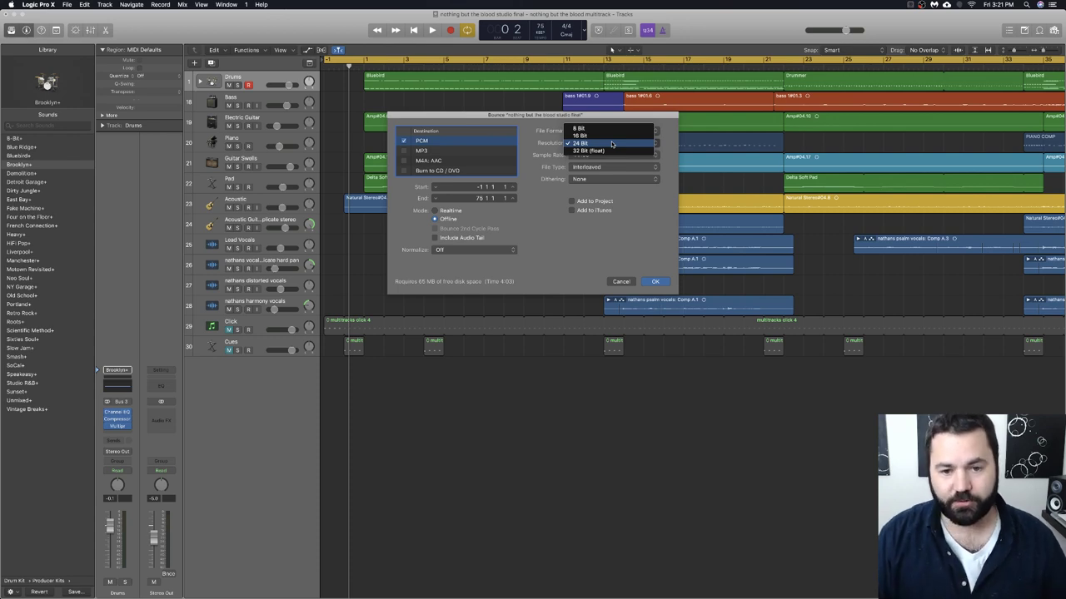
click(612, 145)
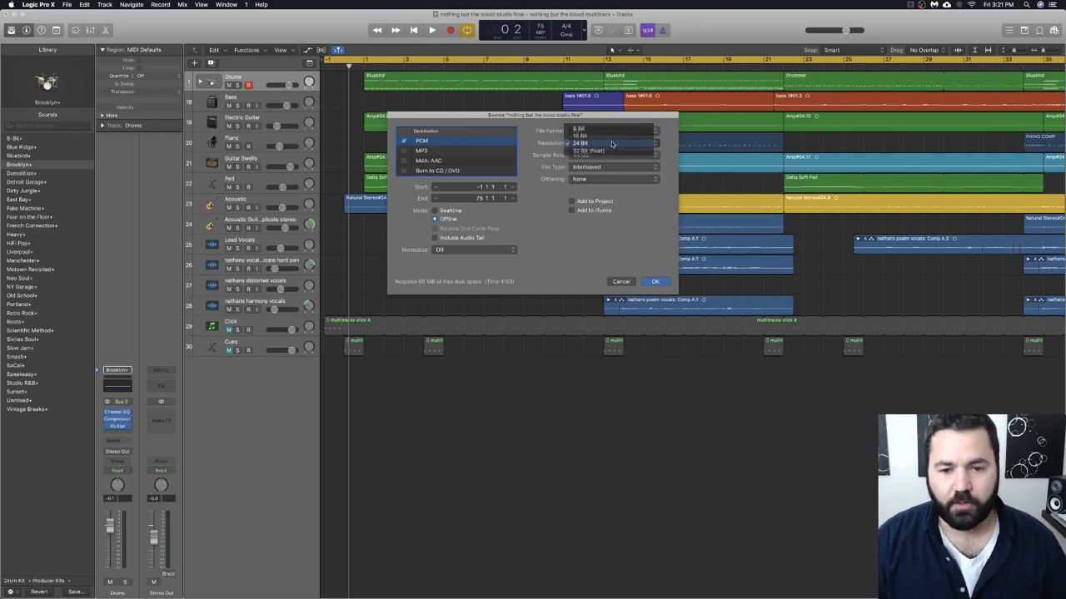
click(593, 157)
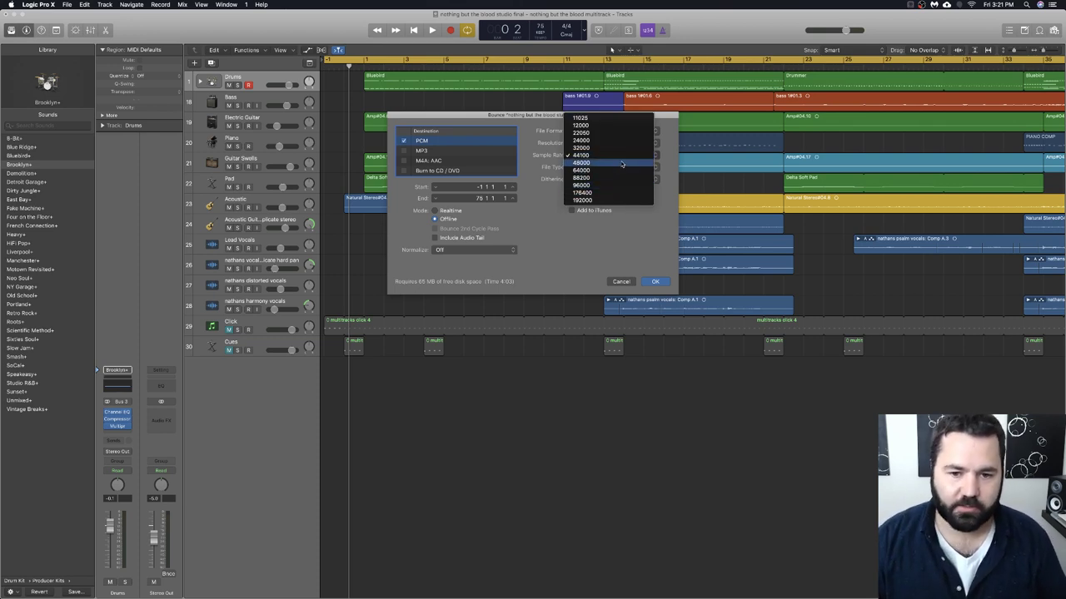
click(621, 156)
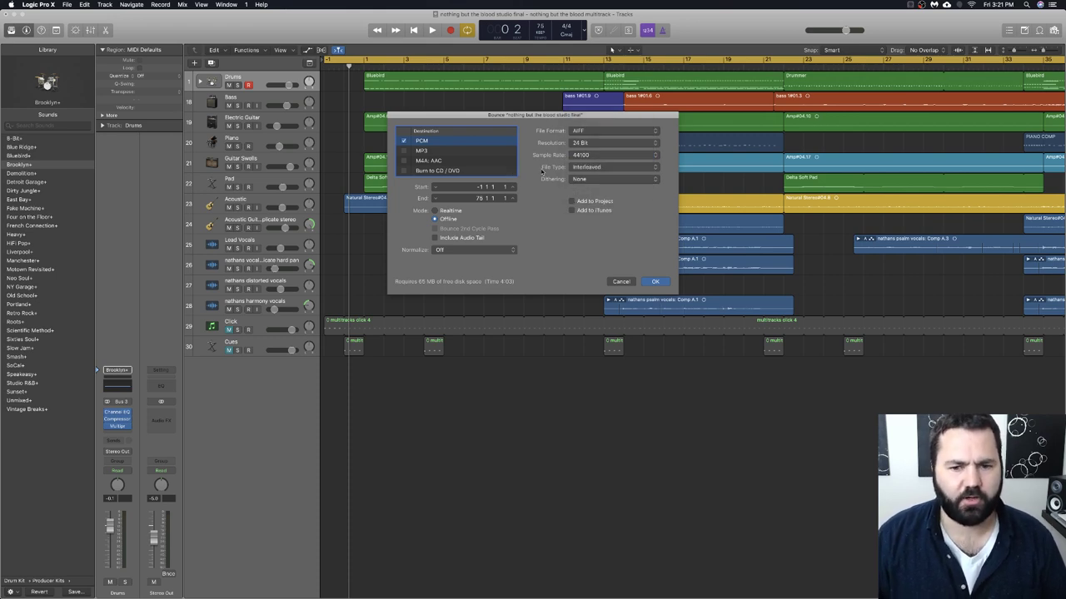
click(596, 155)
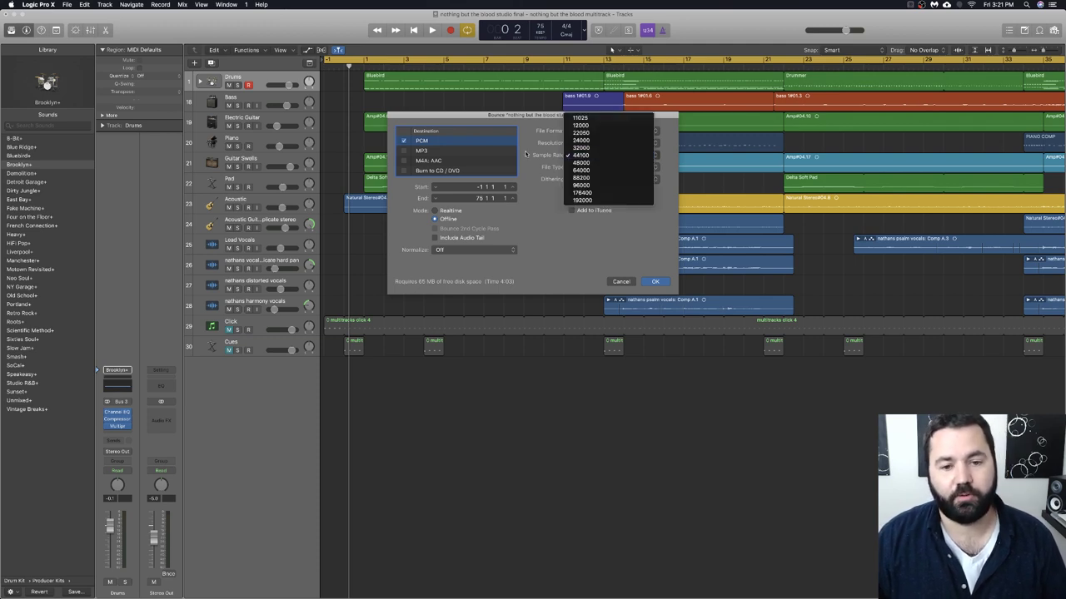
click(528, 151)
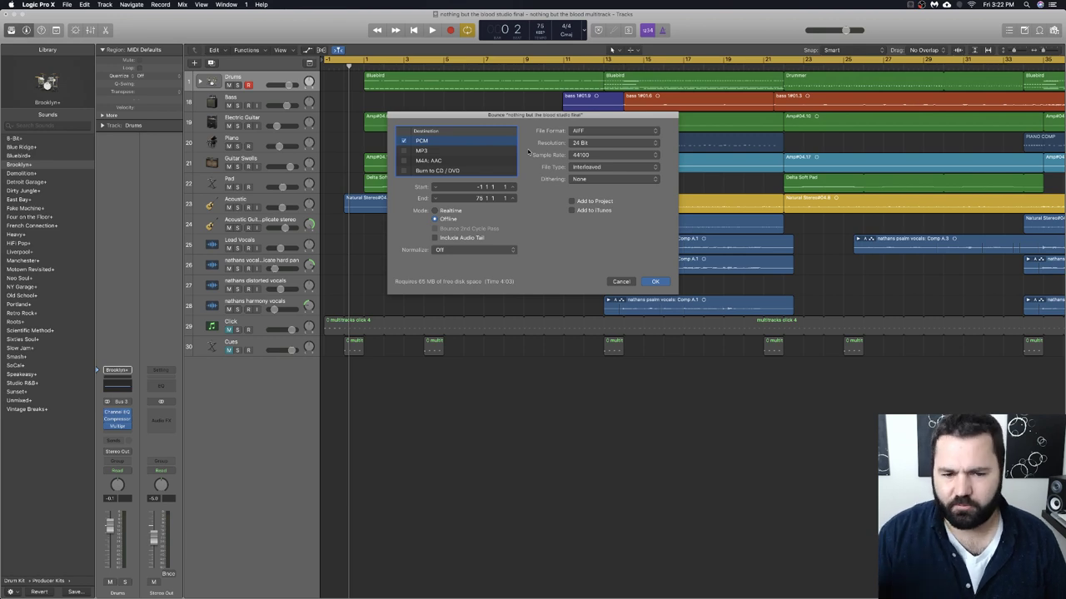
Accept the bounce settings and bounce "nothing but the blood studio final" to the Desktop.
click(654, 281)
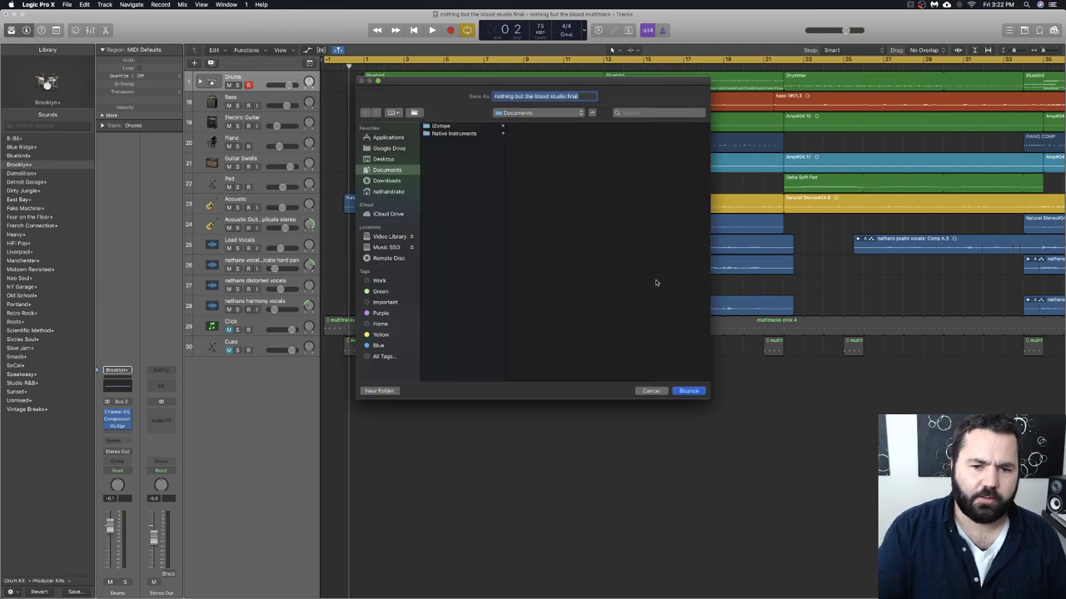
click(406, 160)
click(689, 391)
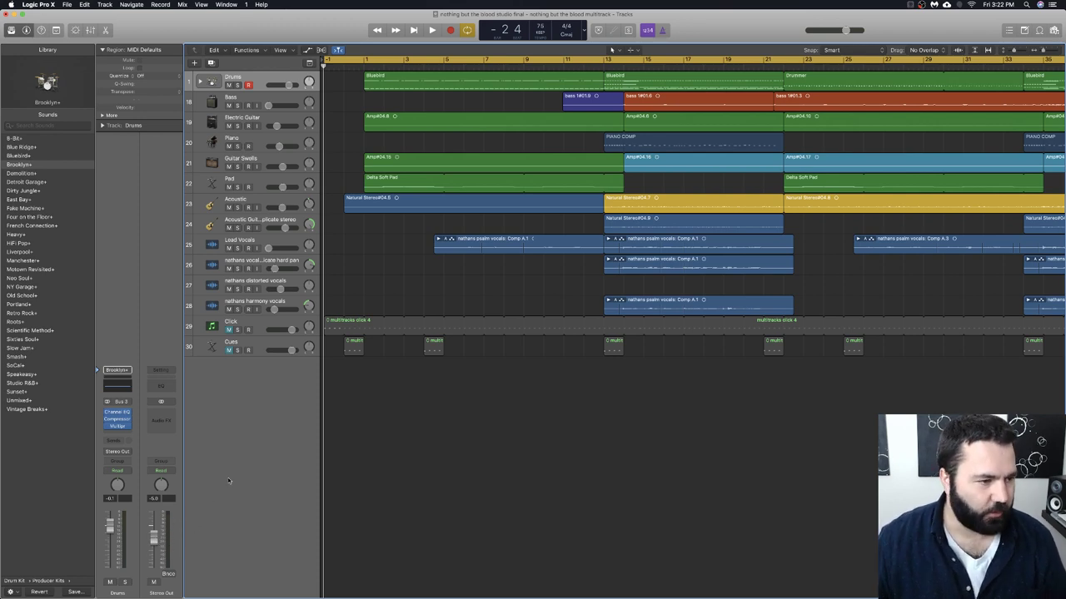
Turn off the cycle range and play the song from bar 11, beat 4.
click(463, 59)
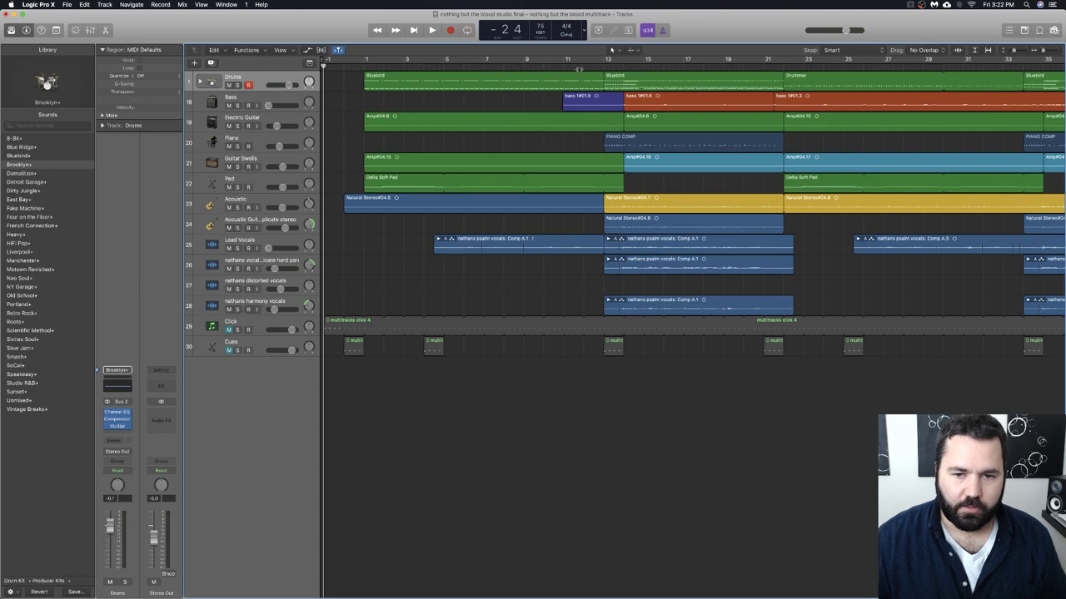
click(582, 68)
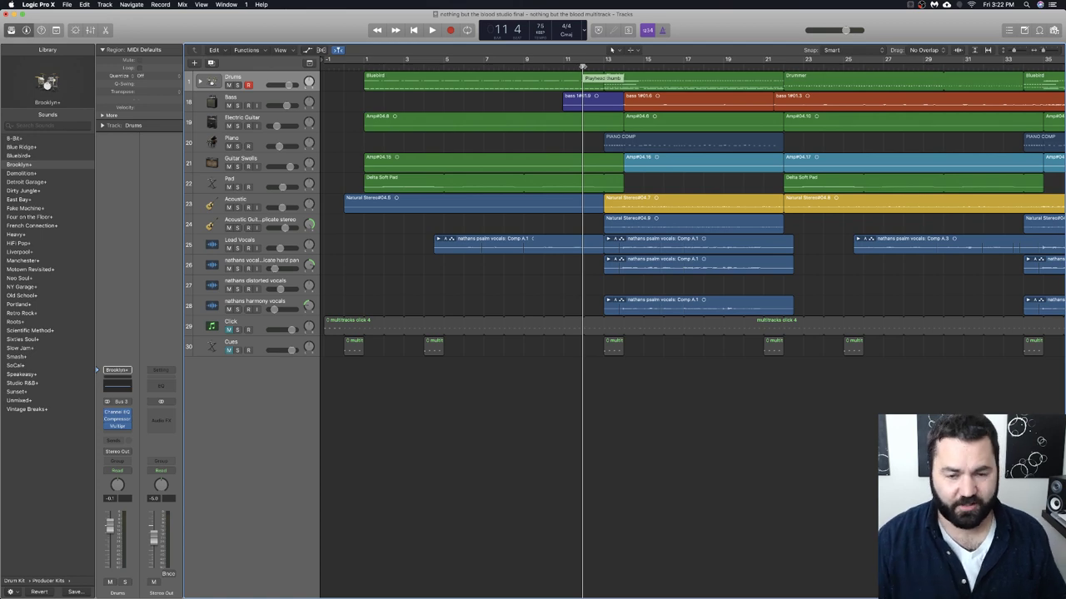
key(space)
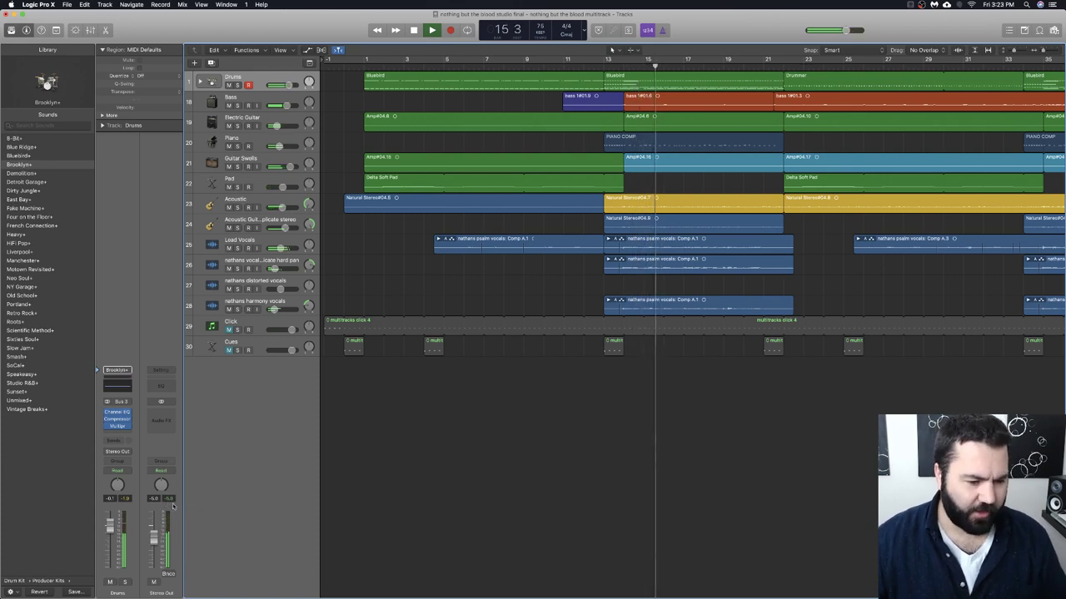
Play the song from bar 34, followed by the section around bar 56, to check the output levels.
scroll(554, 475, right, 10)
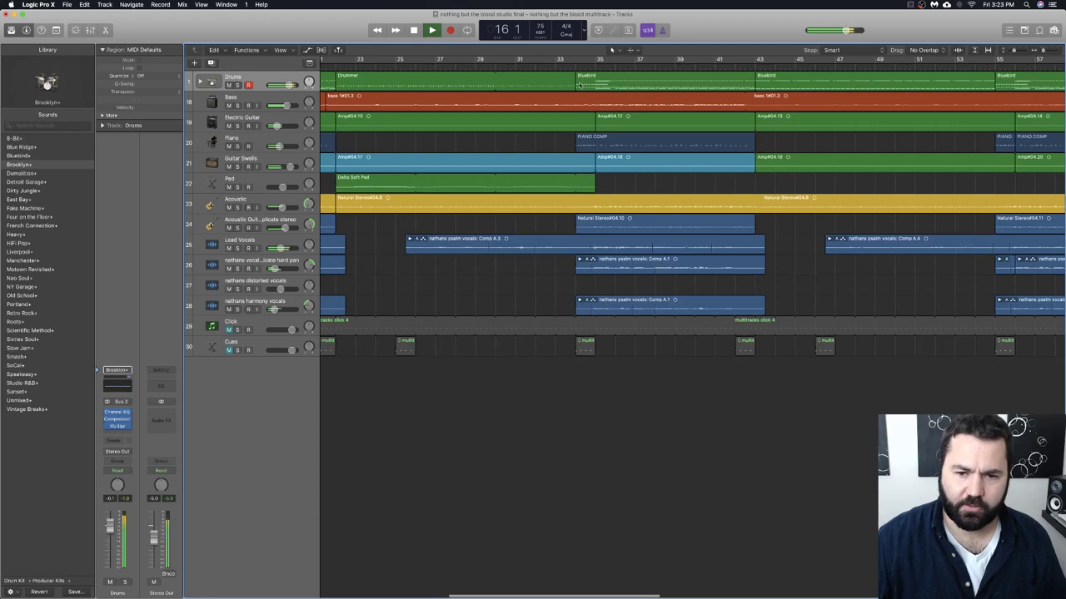
click(578, 66)
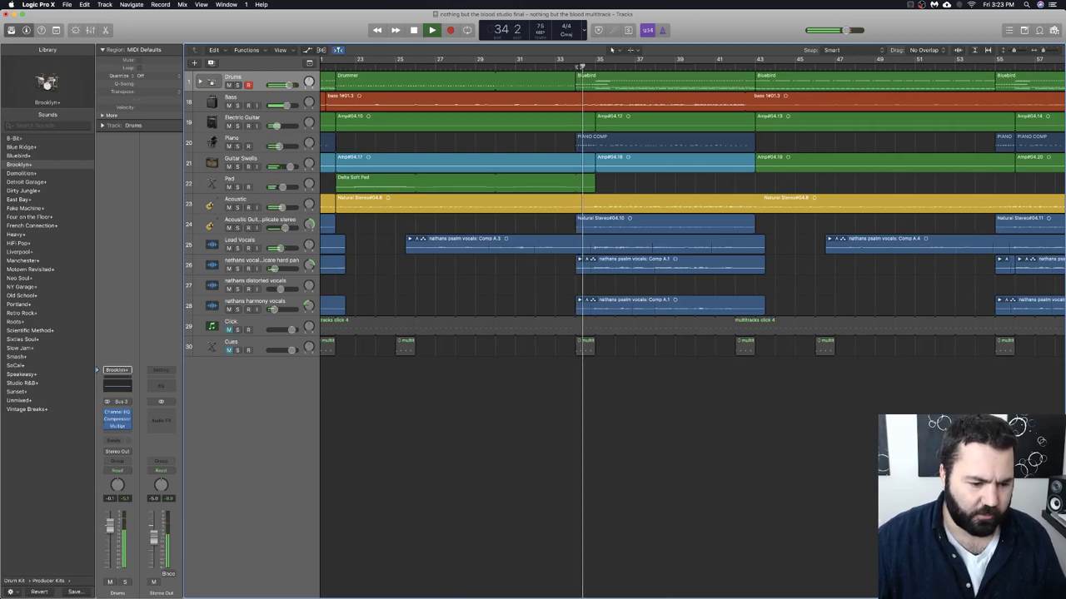
scroll(607, 101, right, 8)
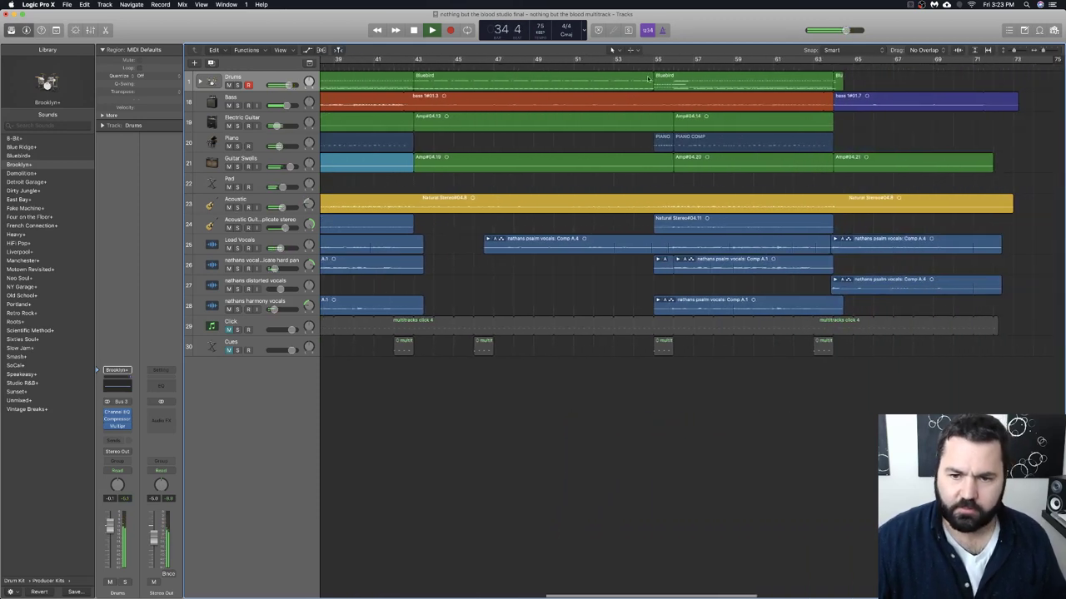
click(676, 67)
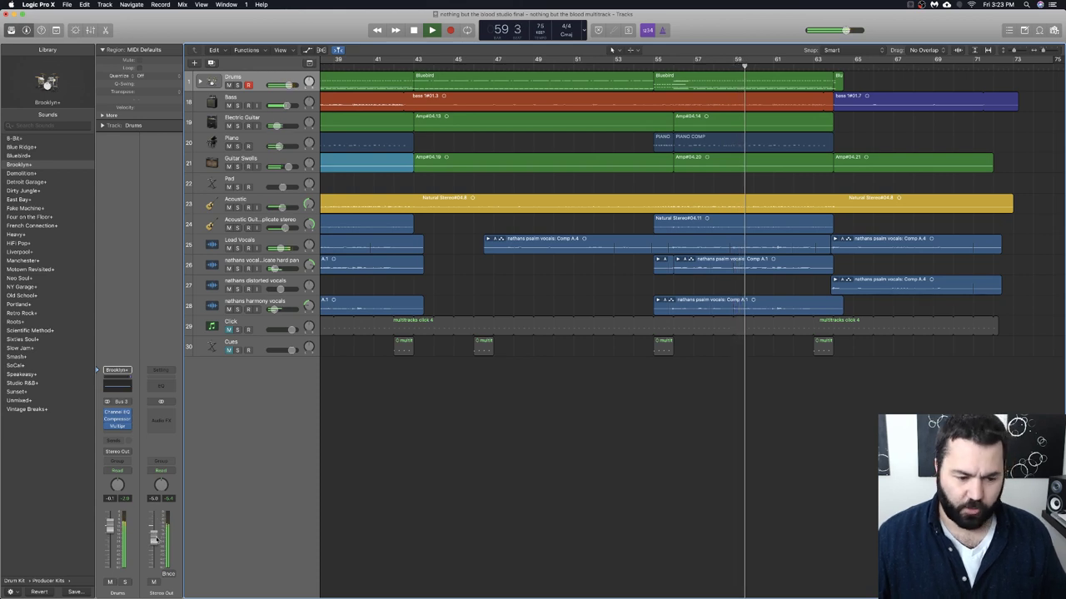
Raise the Stereo Out fader to about -0.9 dB, lower it back to about -4.8 dB, and stop playback.
drag(154, 540, 154, 526)
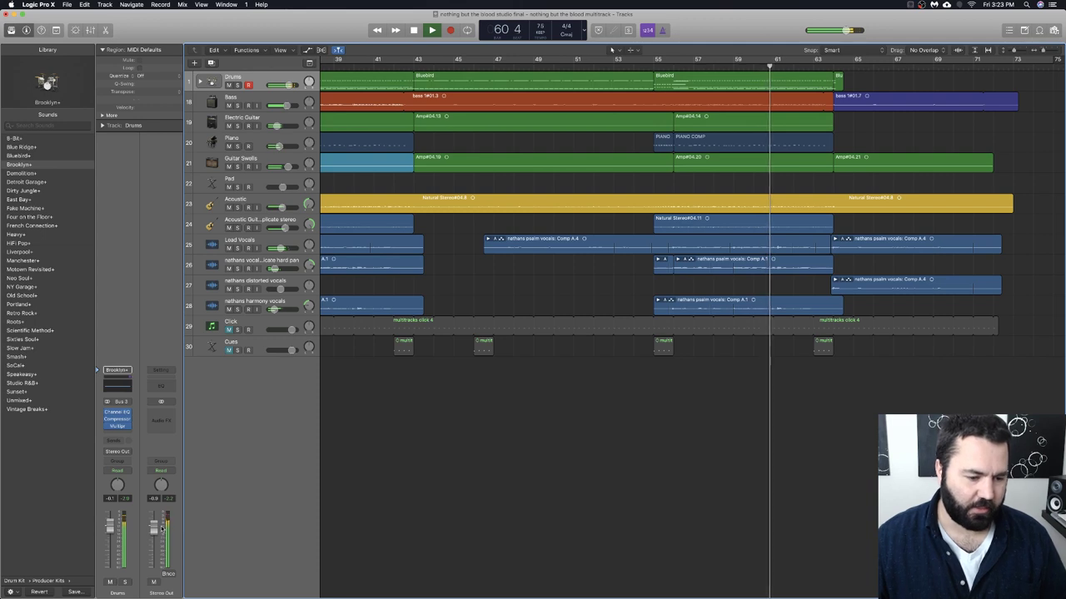
drag(154, 526, 153, 547)
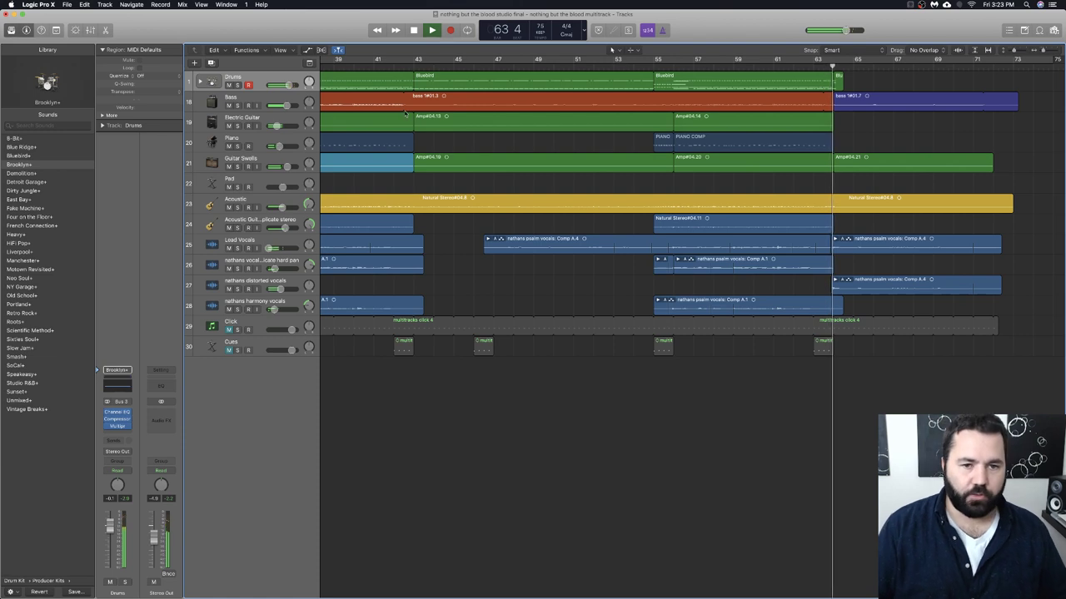
click(414, 30)
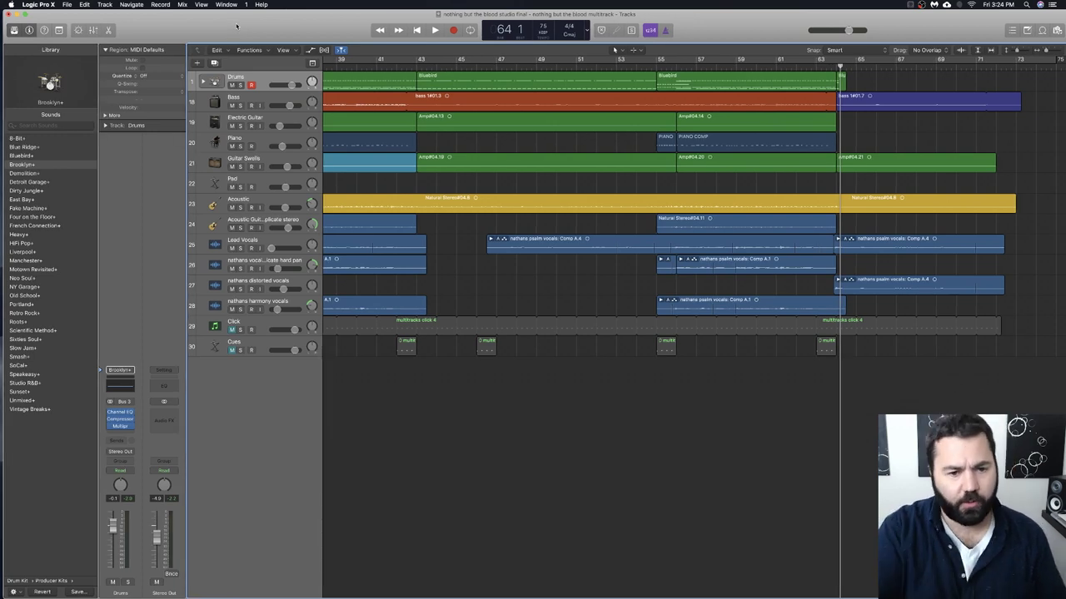
Close the "nothing but the blood studio final" project without saving its changes and return to Finder.
drag(237, 26, 254, 25)
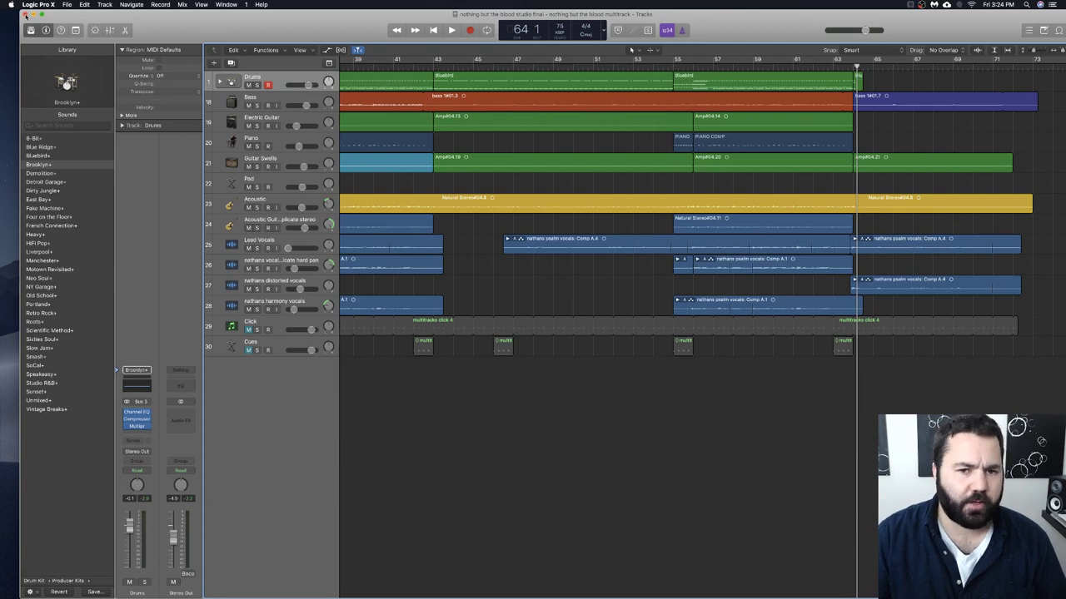
click(26, 15)
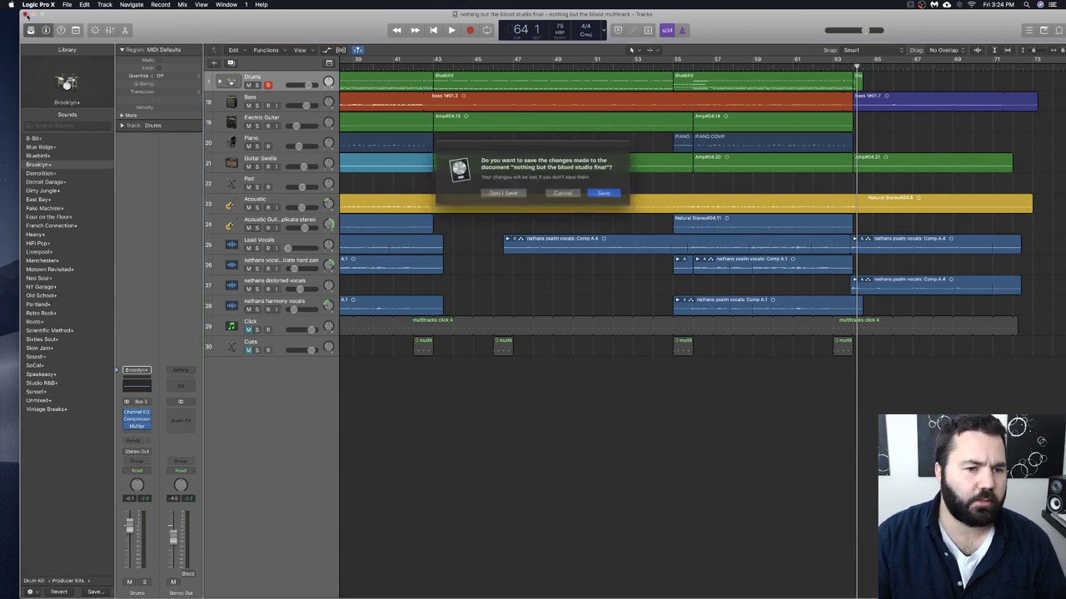
click(509, 193)
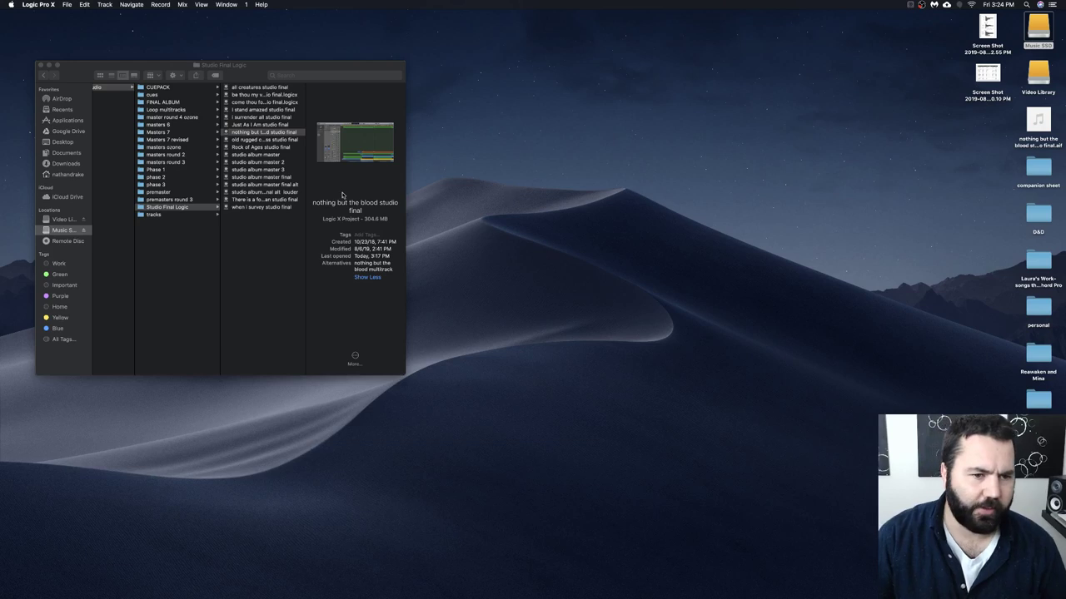
click(42, 65)
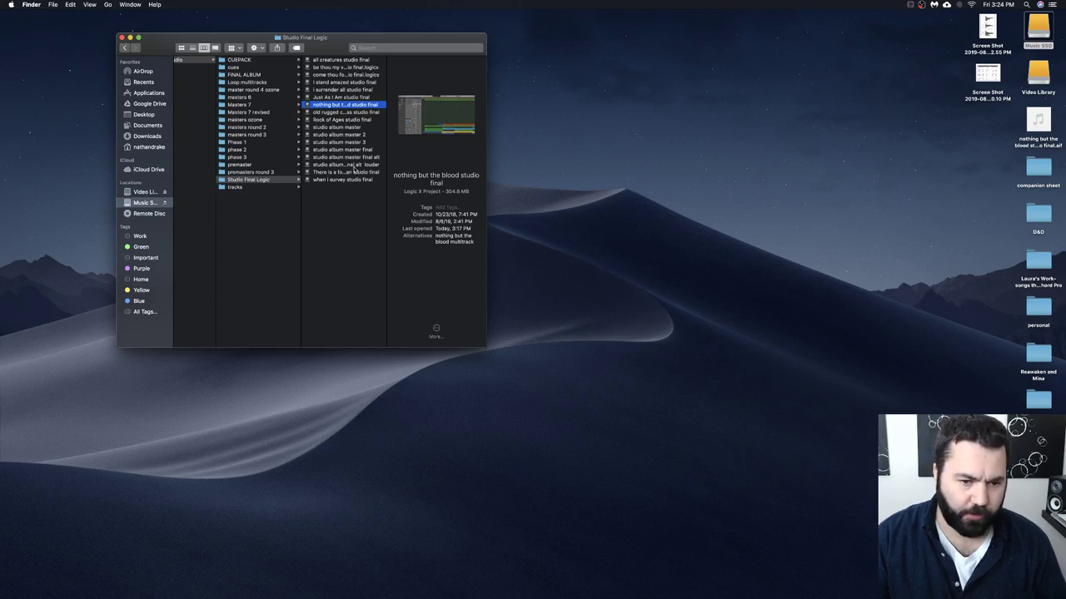
click(354, 166)
click(354, 167)
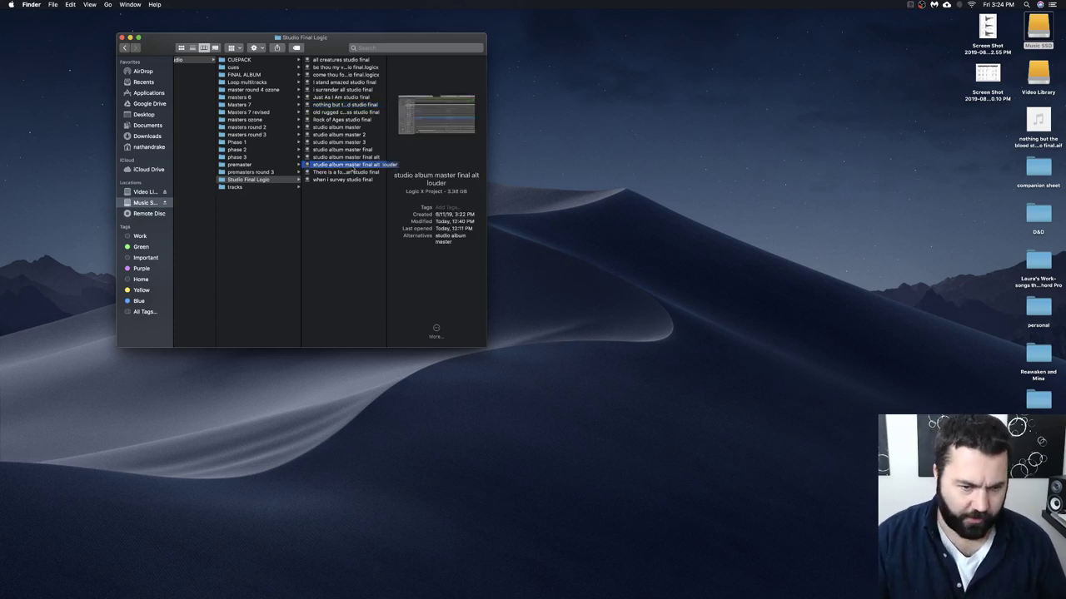
key(Escape)
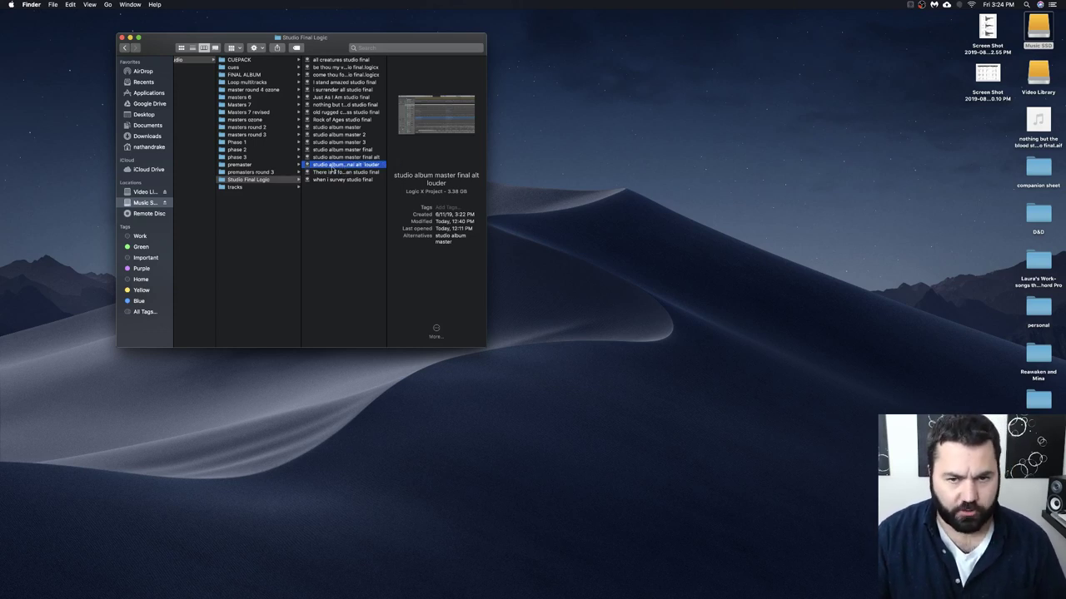
key(Return)
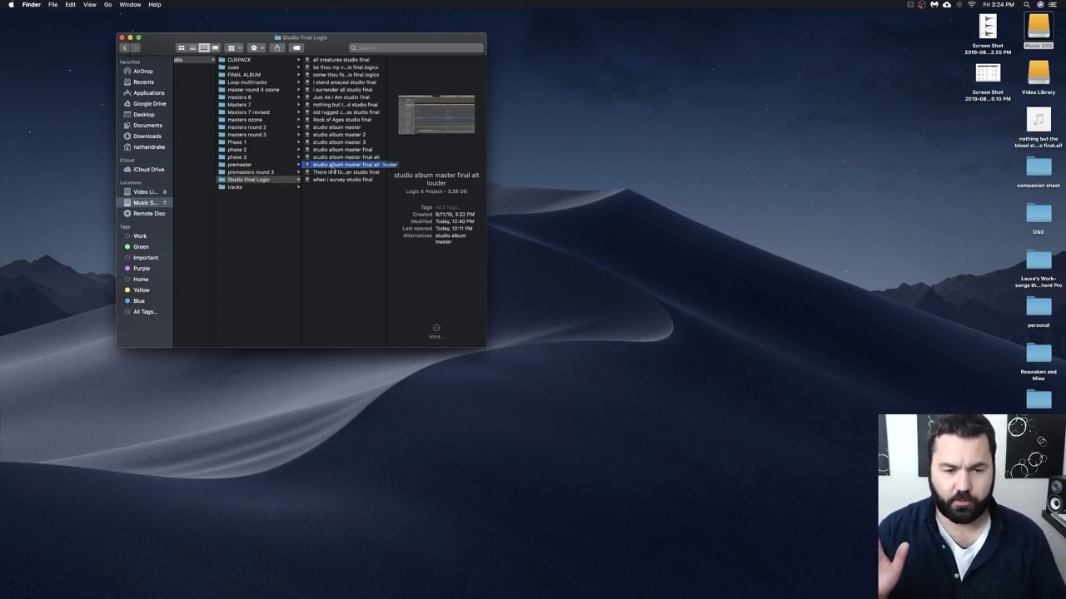
click(348, 157)
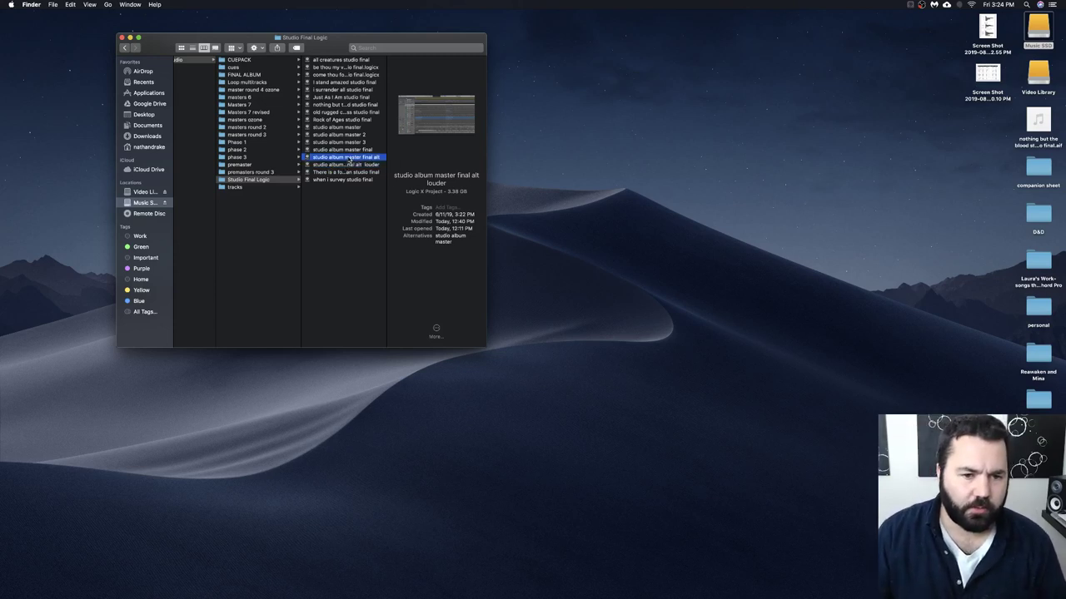
Open the "studio album master 3" project from the Studio Final Logic folder in Logic Pro X.
click(347, 150)
click(343, 144)
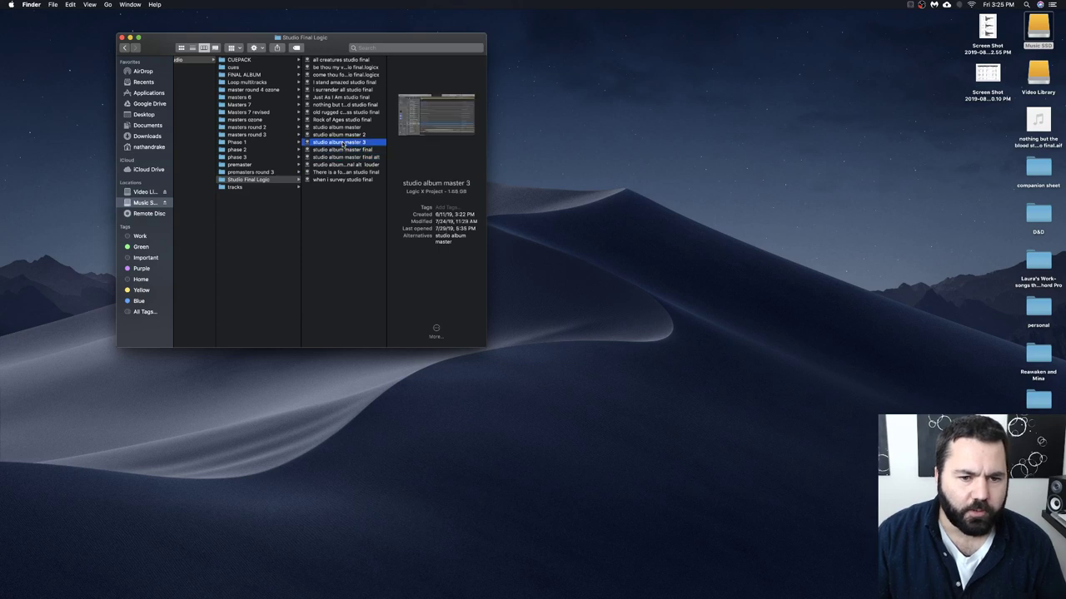
double_click(343, 143)
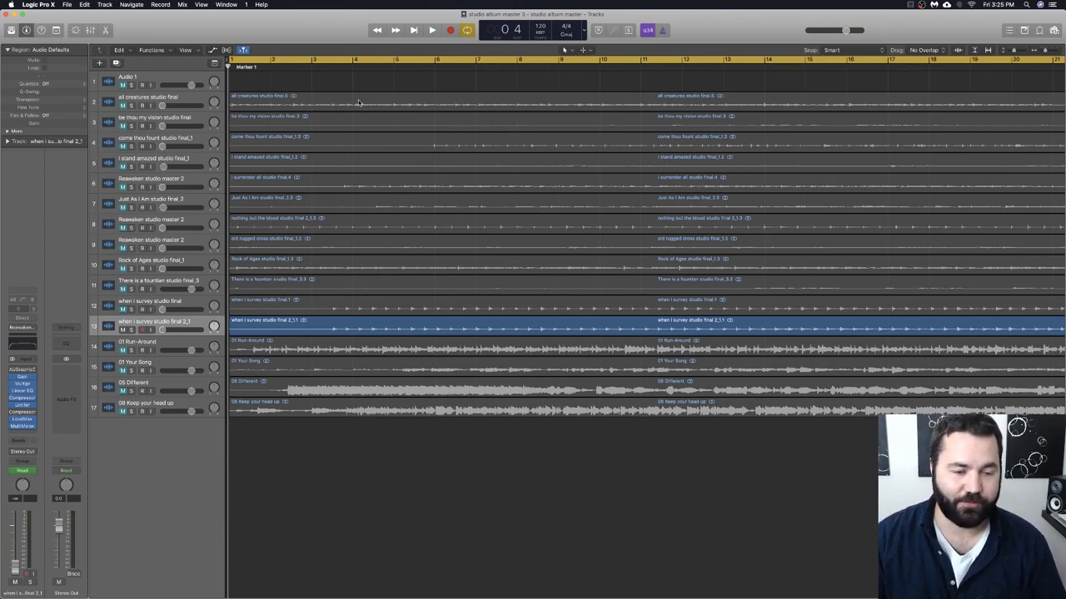
Turn off the cycle range and import the bounced "nothing but the blood" AIFF from the desktop onto a new track below the last one.
click(355, 62)
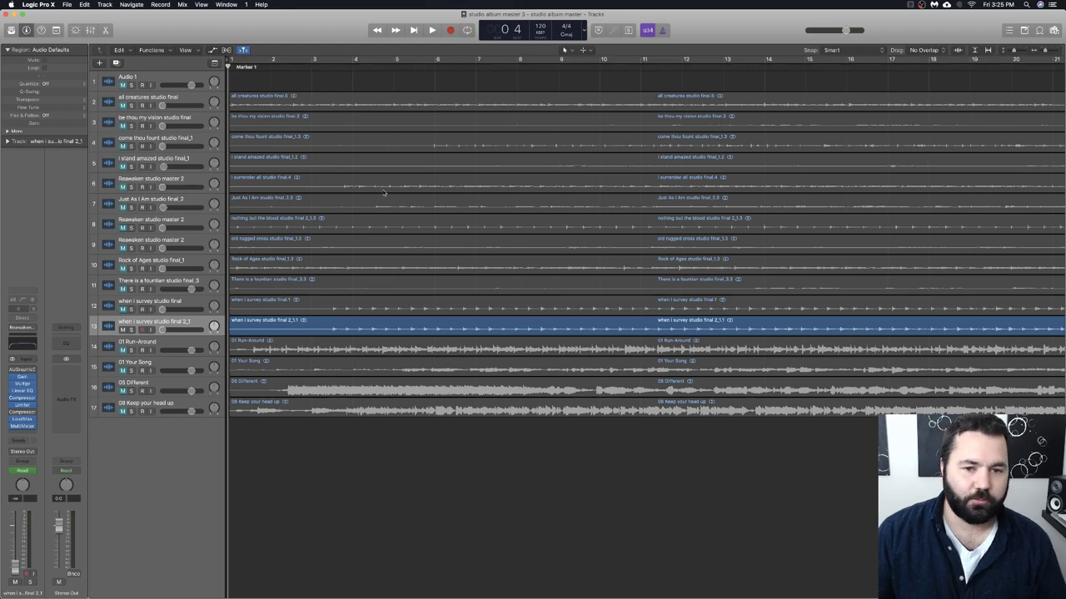
key(F11)
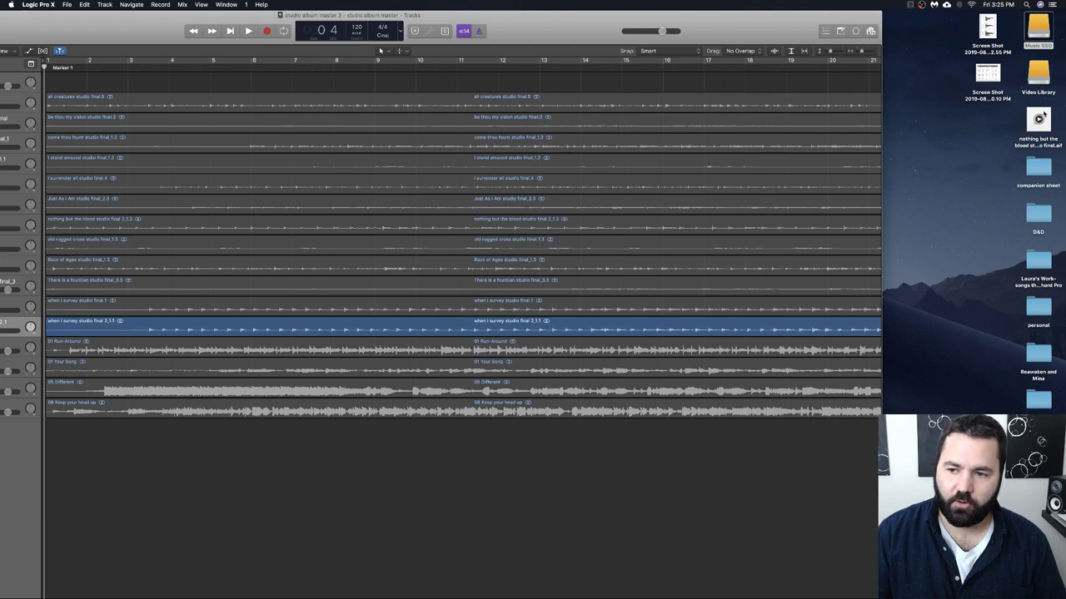
click(1039, 120)
drag(1039, 123, 95, 391)
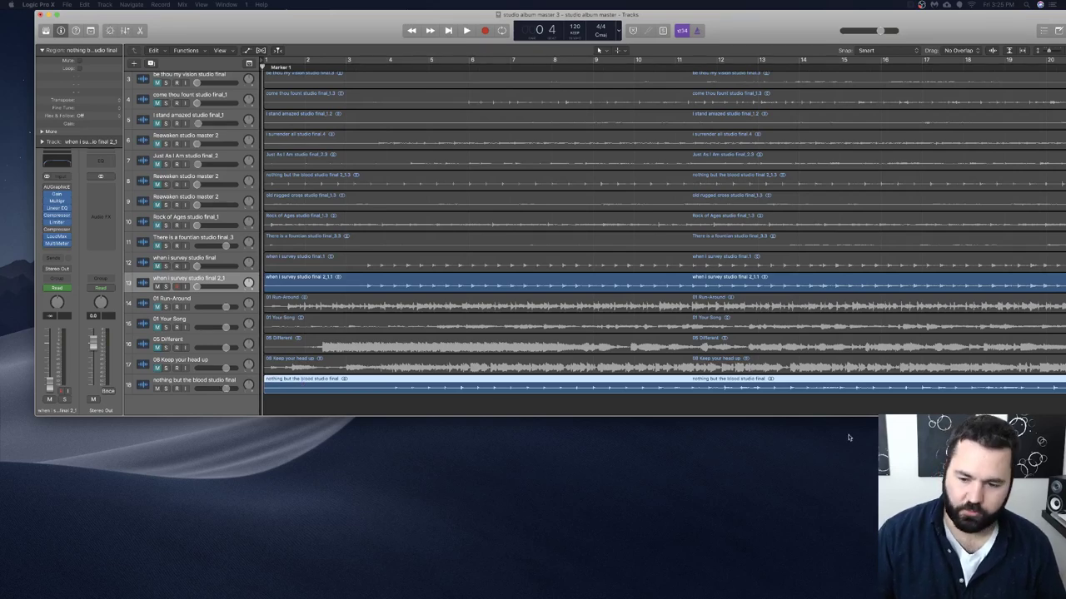
Reposition and resize the project window so that all tracks, including the imported one, fit in view.
drag(910, 35, 872, 37)
double_click(872, 38)
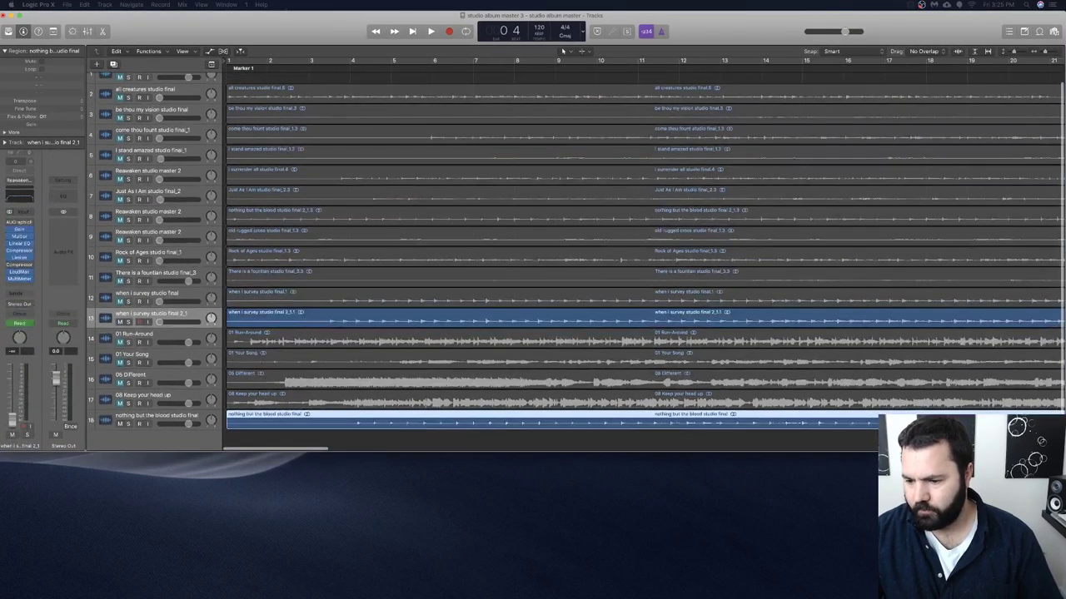
drag(1064, 451, 967, 450)
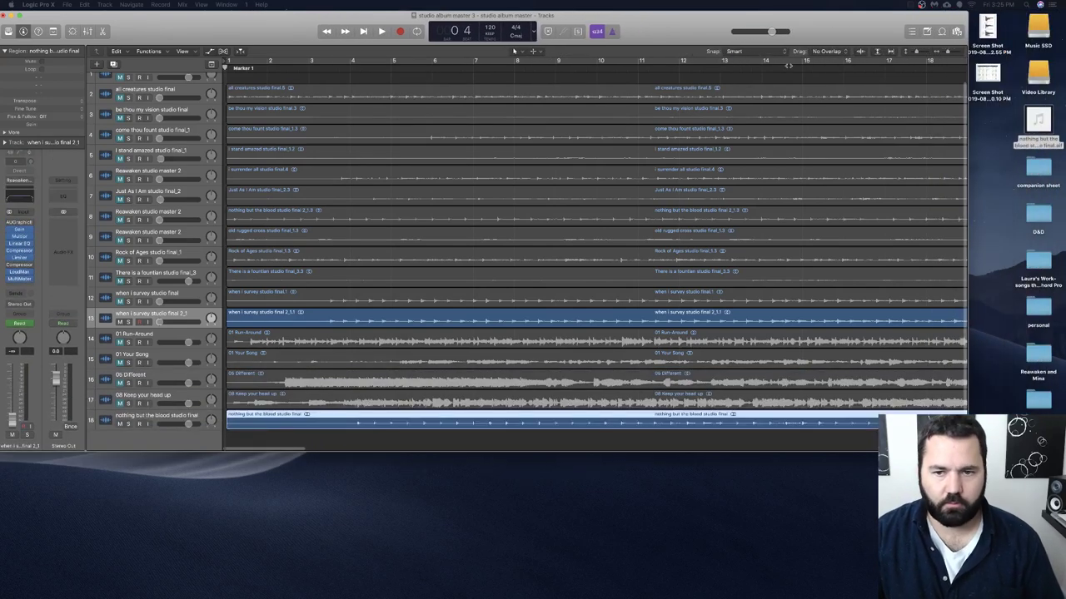
drag(514, 51, 538, 52)
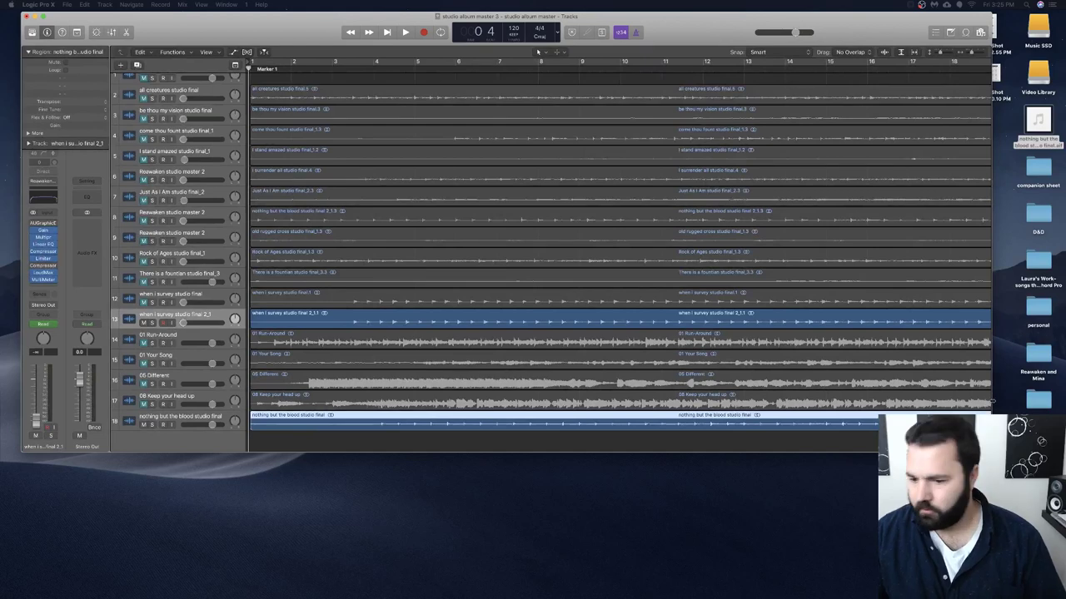
double_click(537, 51)
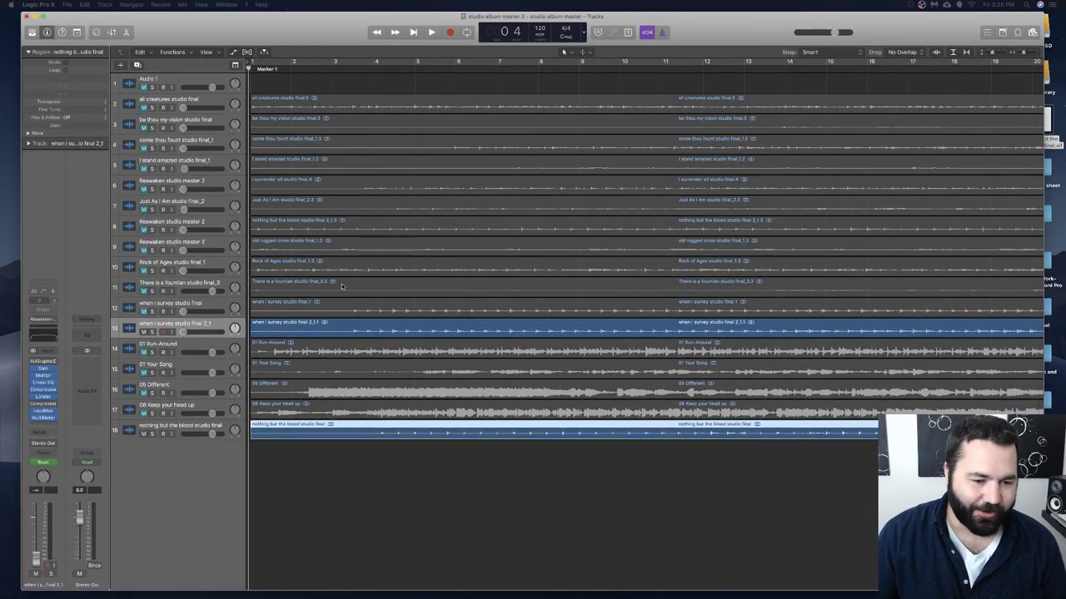
Select only the imported "nothing but the blood studio final" region and look over its waveform.
click(290, 425)
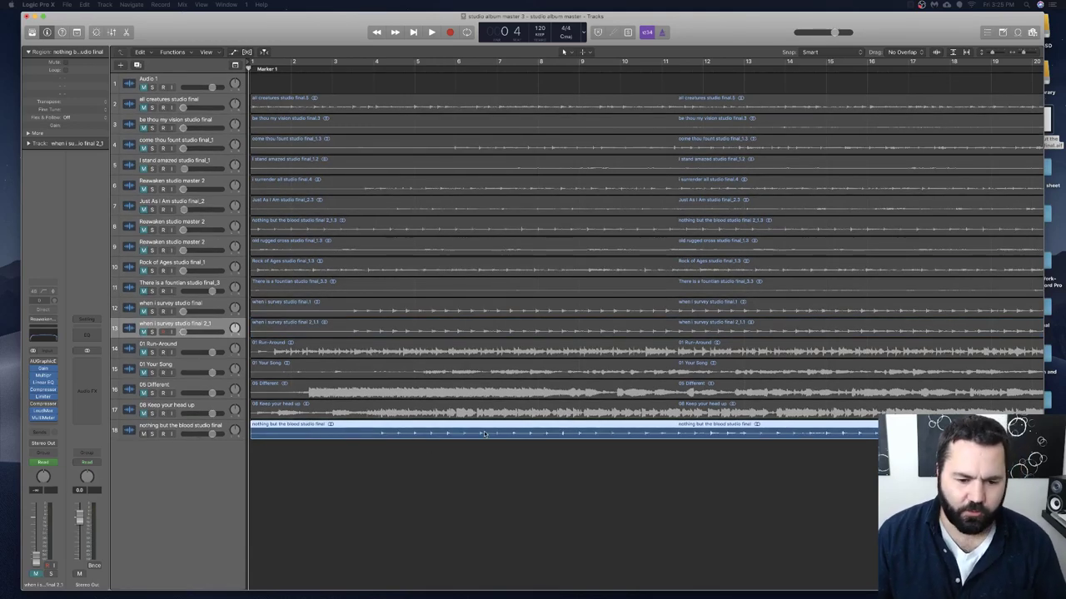
scroll(487, 433, right, 1)
scroll(487, 434, right, 2)
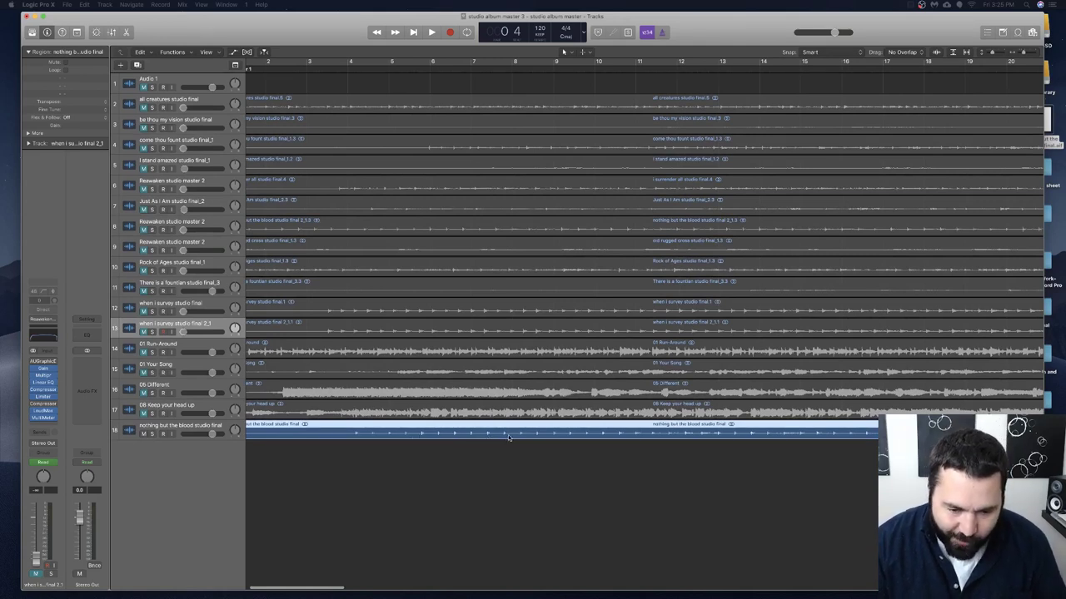
scroll(492, 438, left, 1)
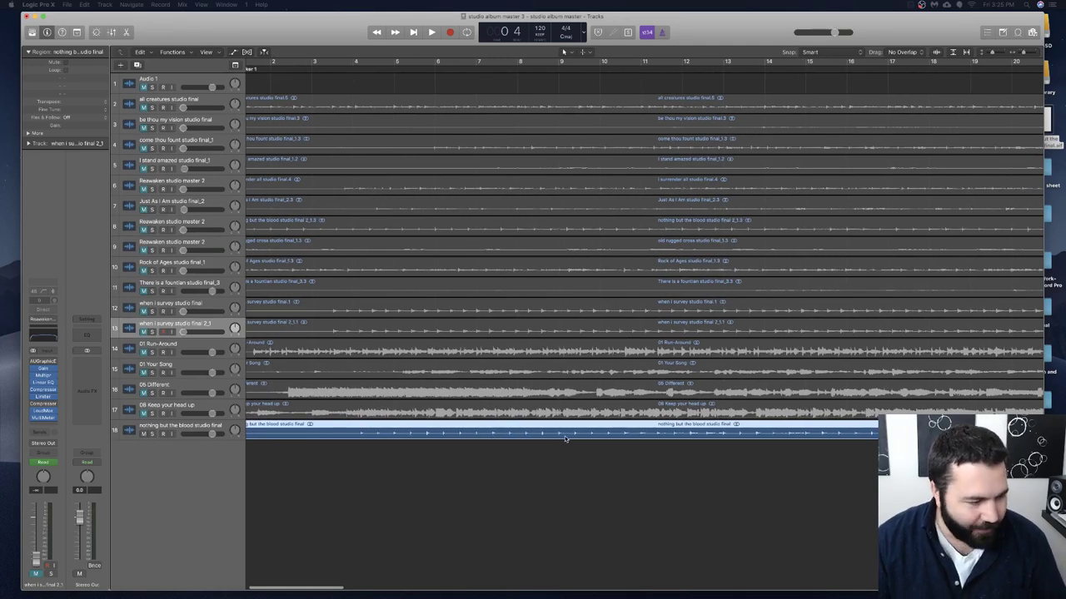
scroll(564, 440, left, 1)
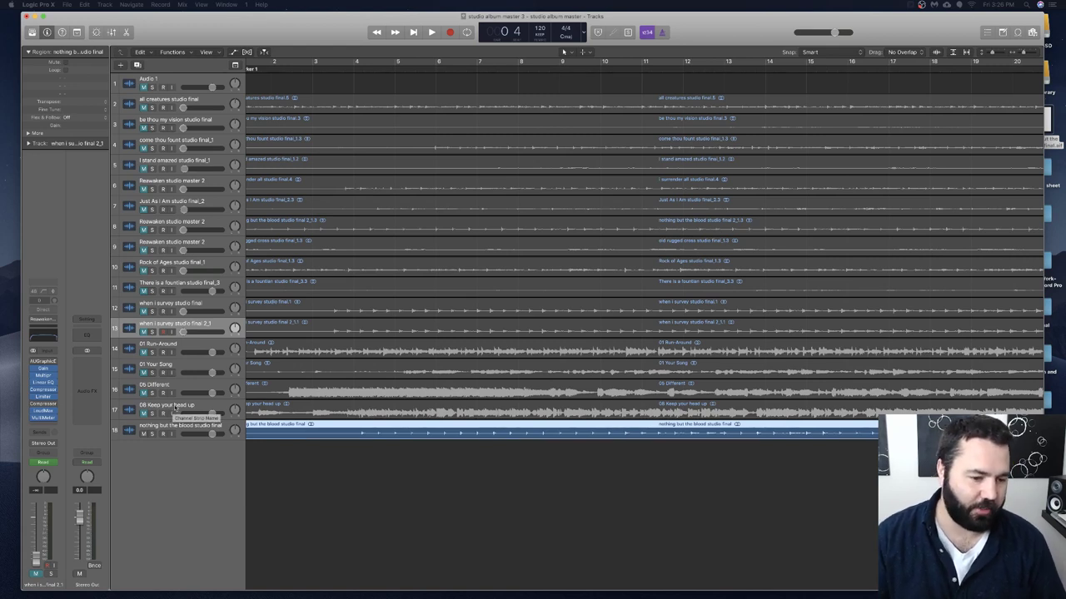
scroll(269, 408, left, 2)
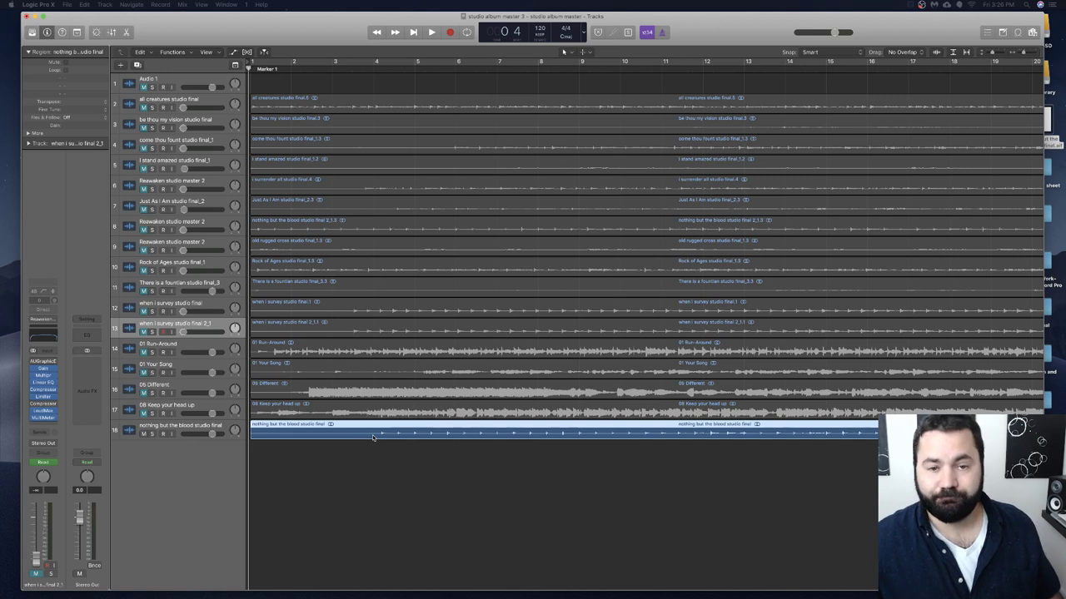
Select the imported "nothing but the blood studio final" track and move the playhead to bar 4.
click(201, 432)
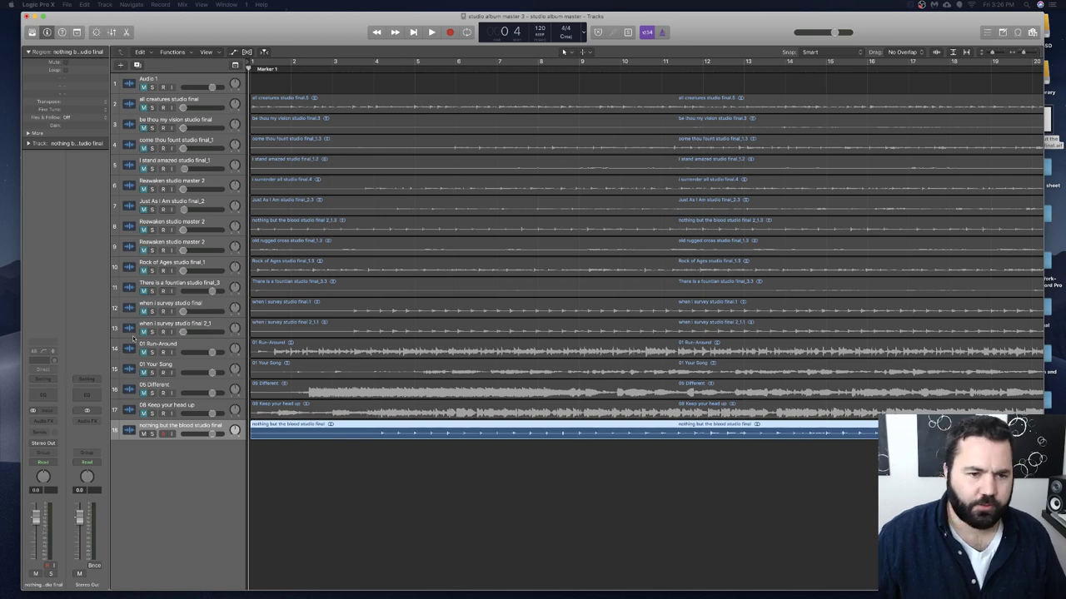
click(322, 68)
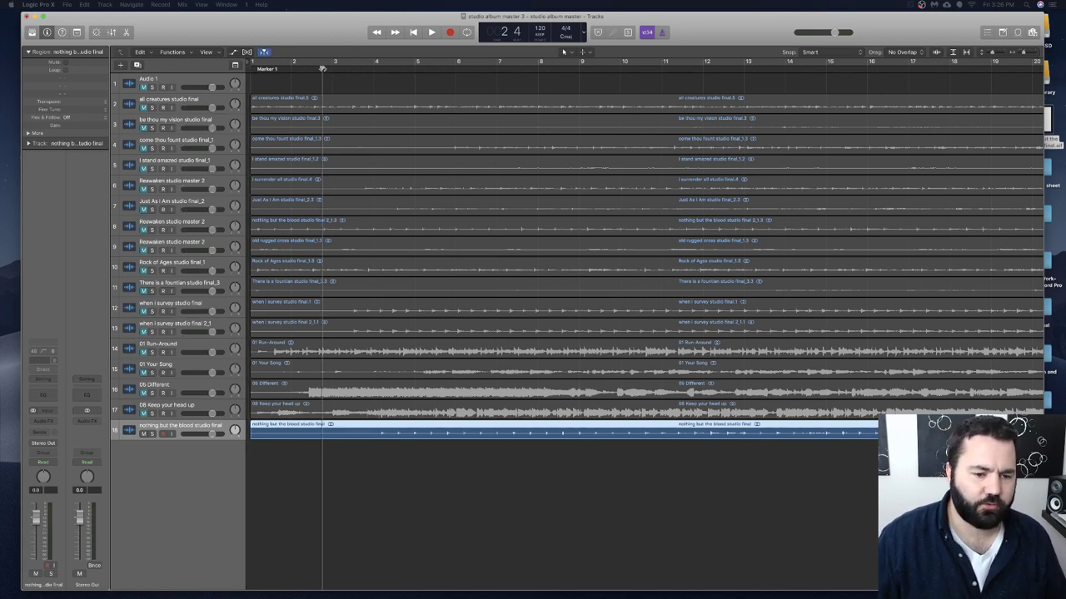
drag(322, 68, 372, 70)
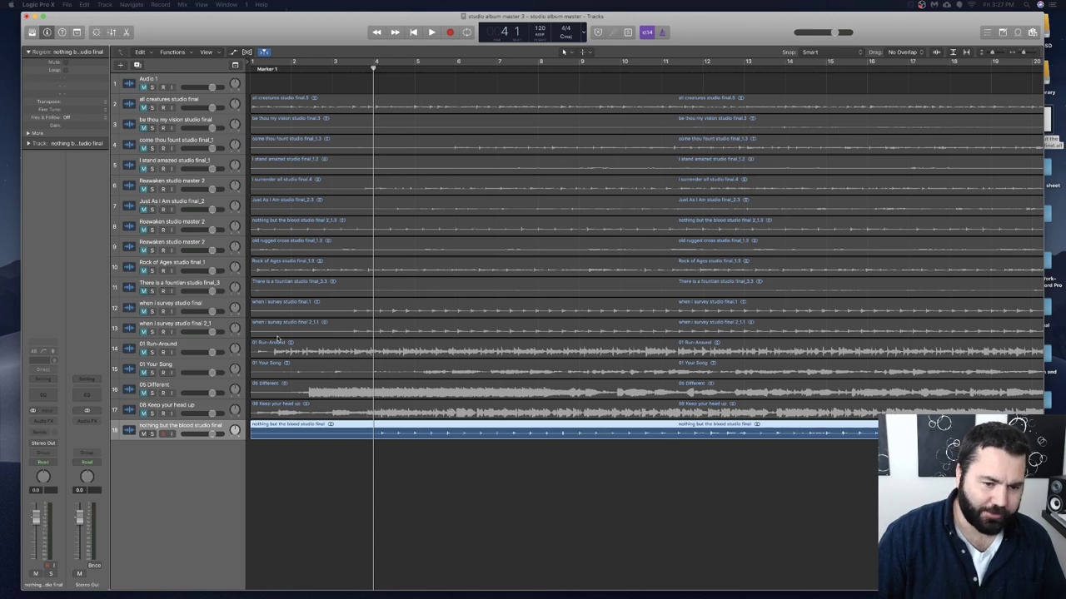
Load the "Reawaken studio master 2" channel strip setting on the imported "nothing but the blood" track.
click(43, 382)
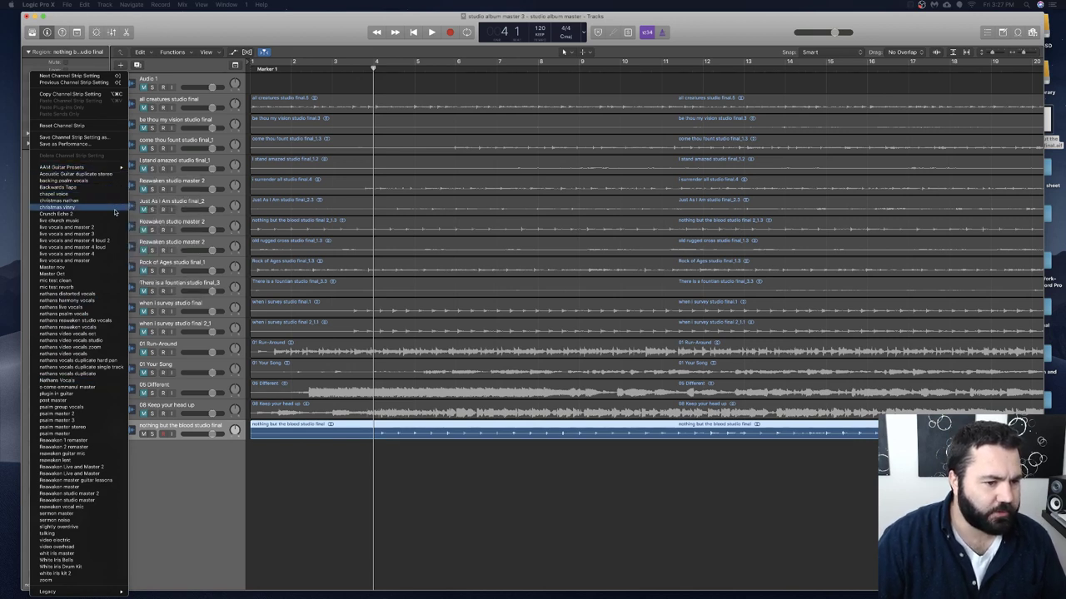
click(109, 497)
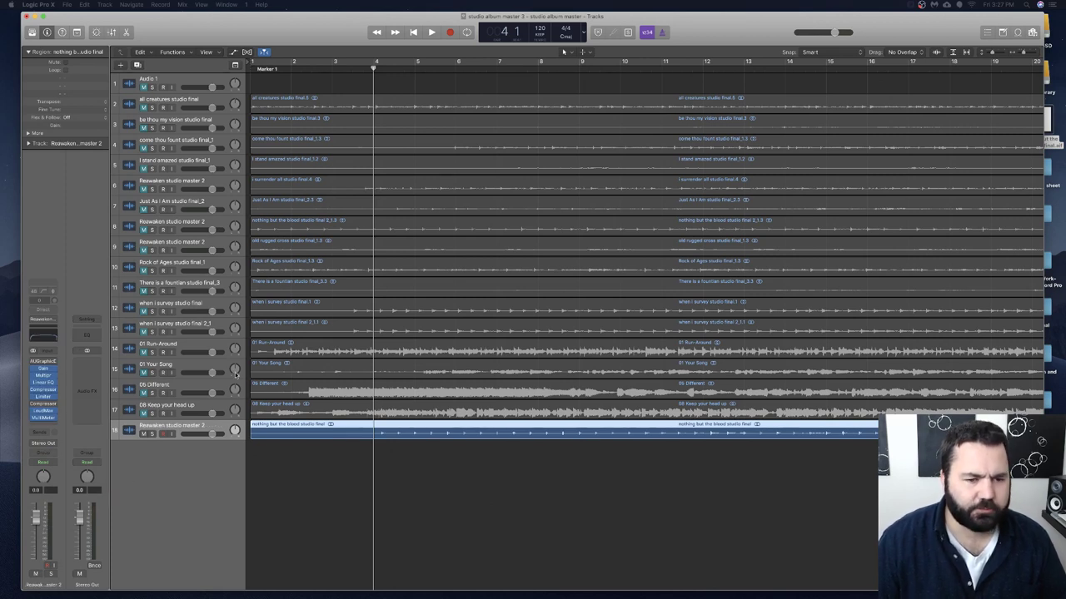
drag(345, 38, 338, 39)
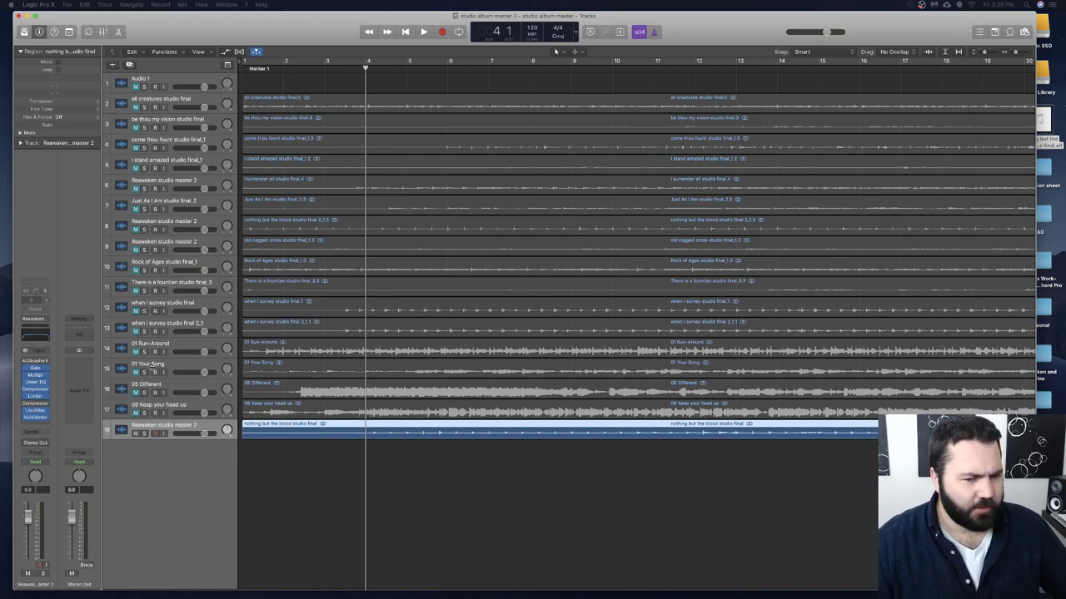
Enlarge the track heights and play the imported track around bars 3 and 4 to locate where the music starts.
key(comma)
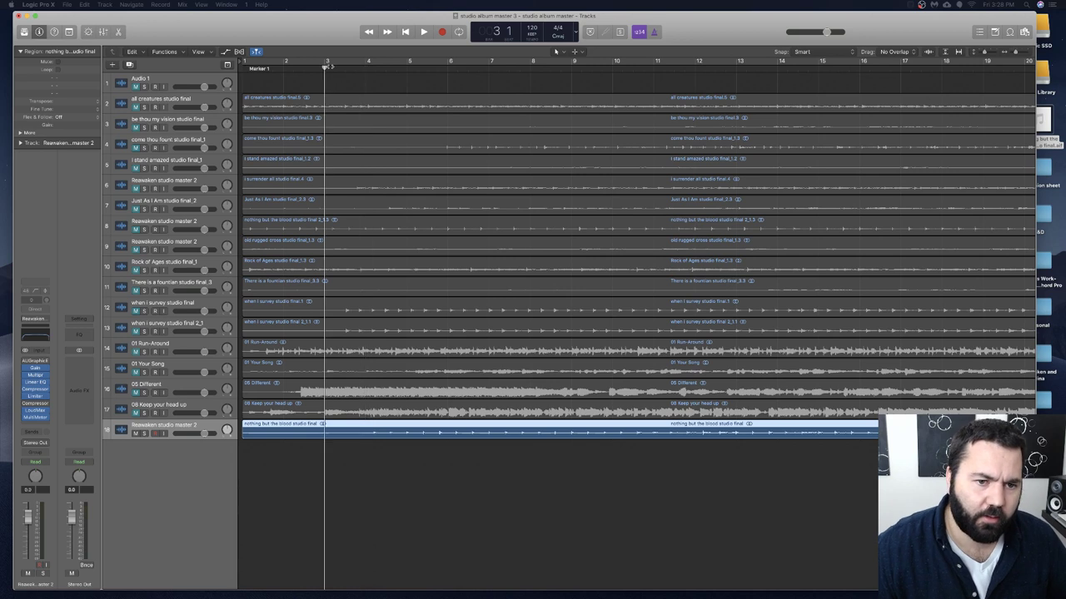
key(space)
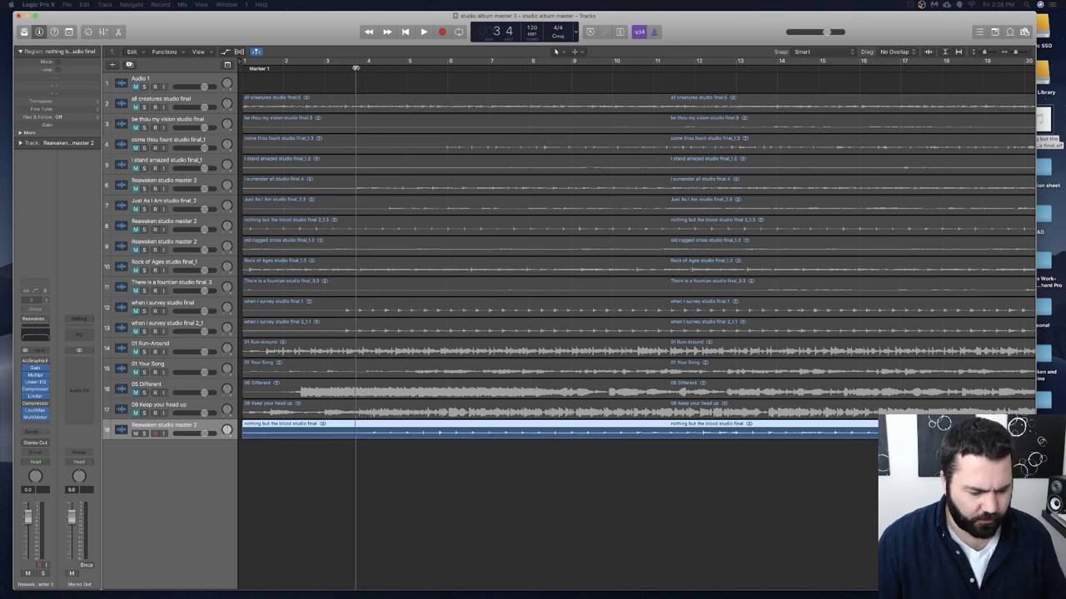
click(984, 52)
click(985, 52)
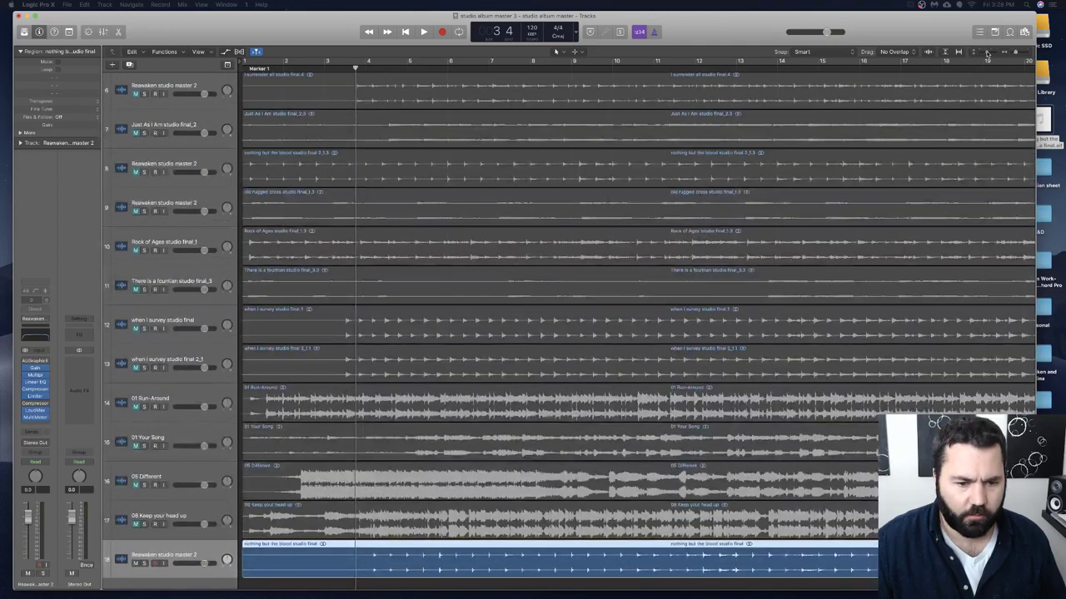
click(985, 52)
scroll(409, 205, down, 1)
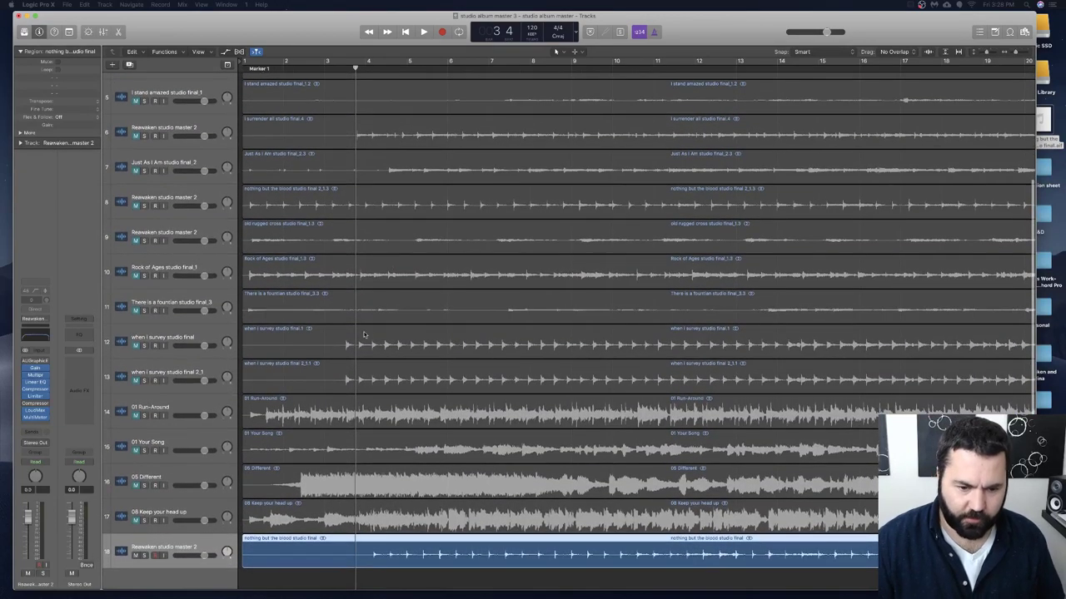
key(space)
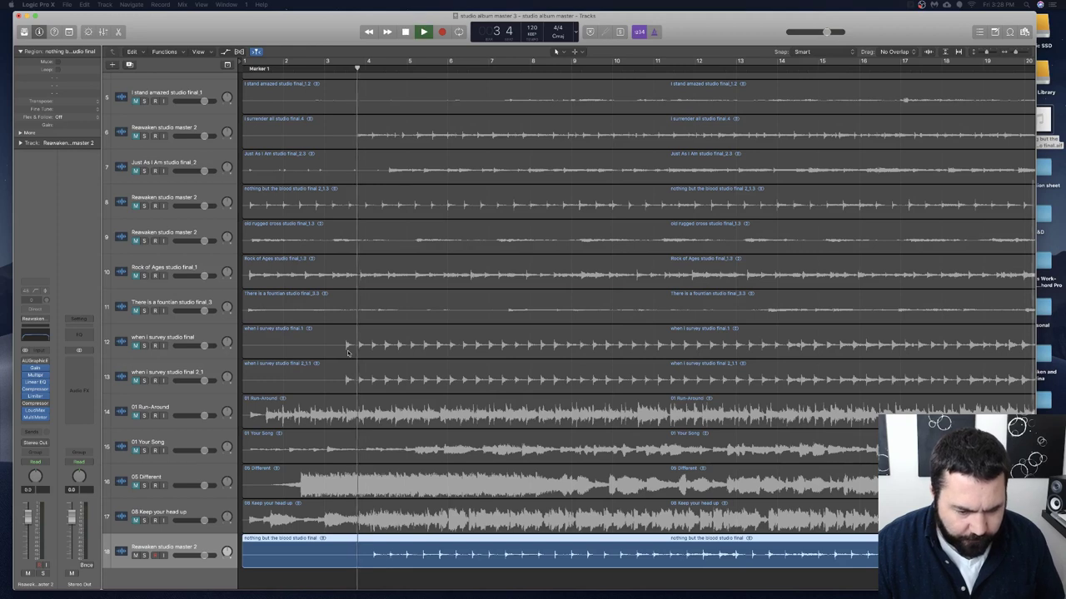
key(space)
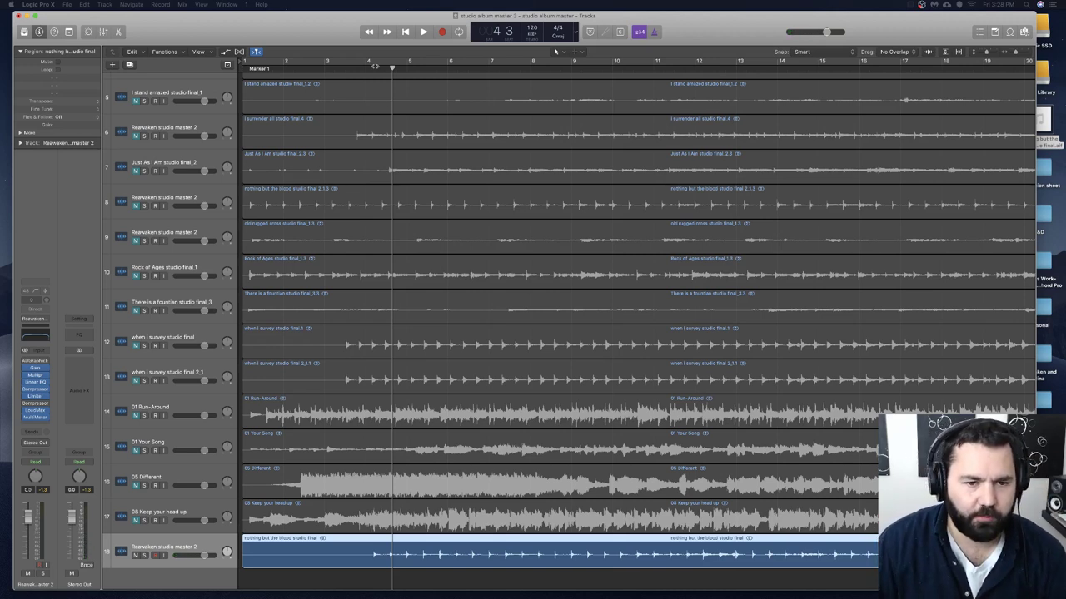
click(368, 67)
key(space)
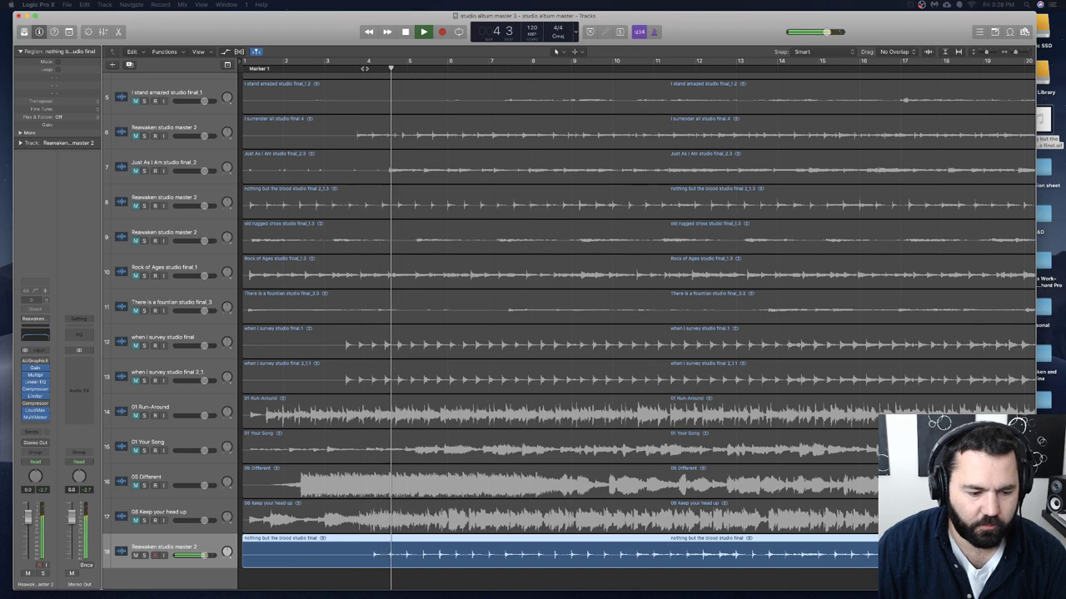
key(space)
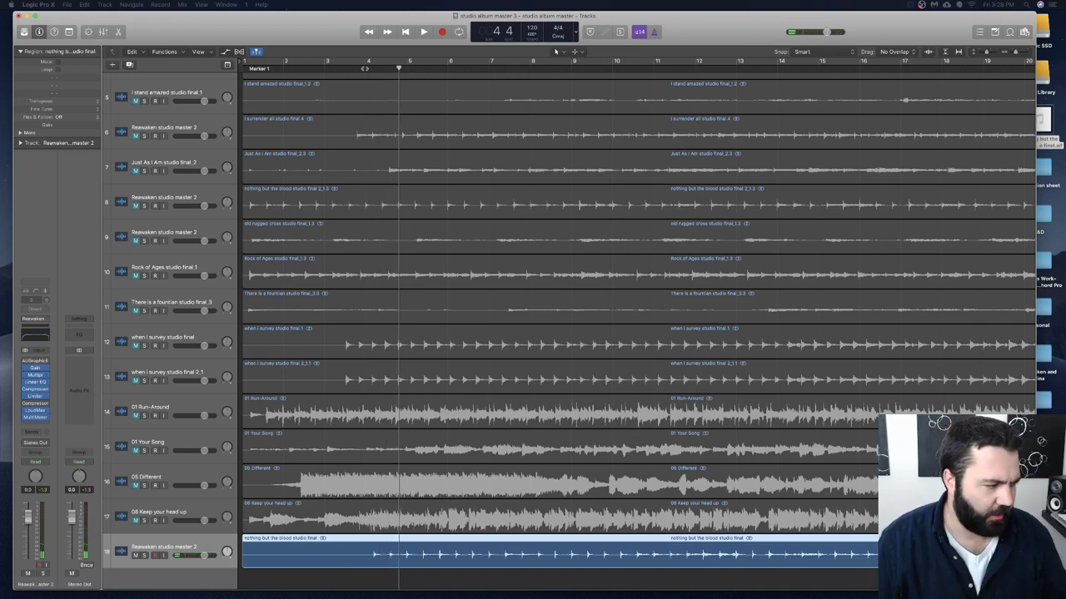
Split the "nothing but the blood studio final" region at bar 4, just before its first note.
scroll(639, 316, down, 1)
key(comma)
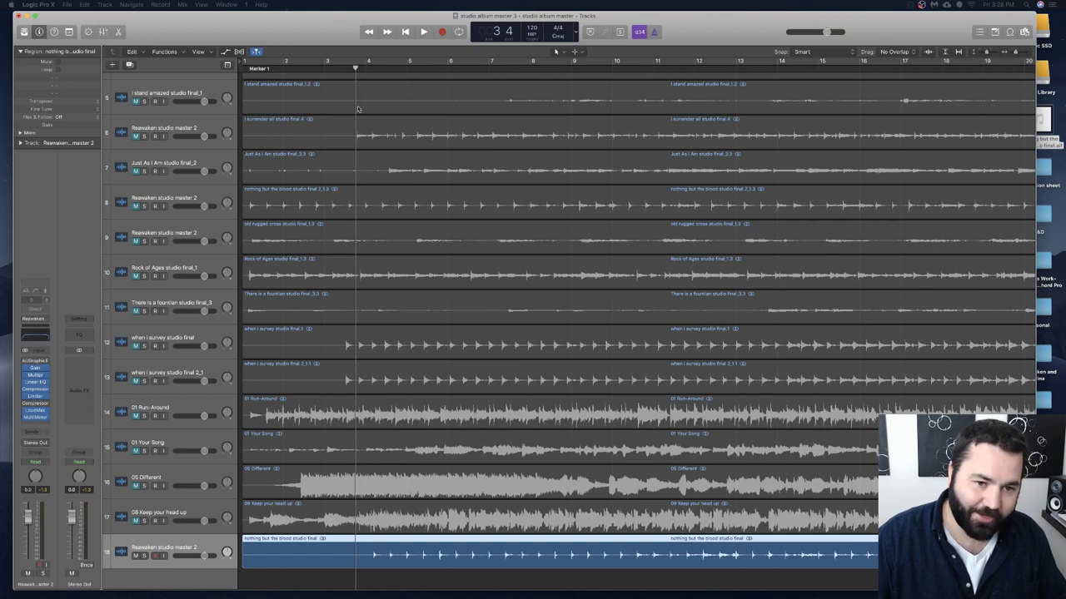
click(364, 66)
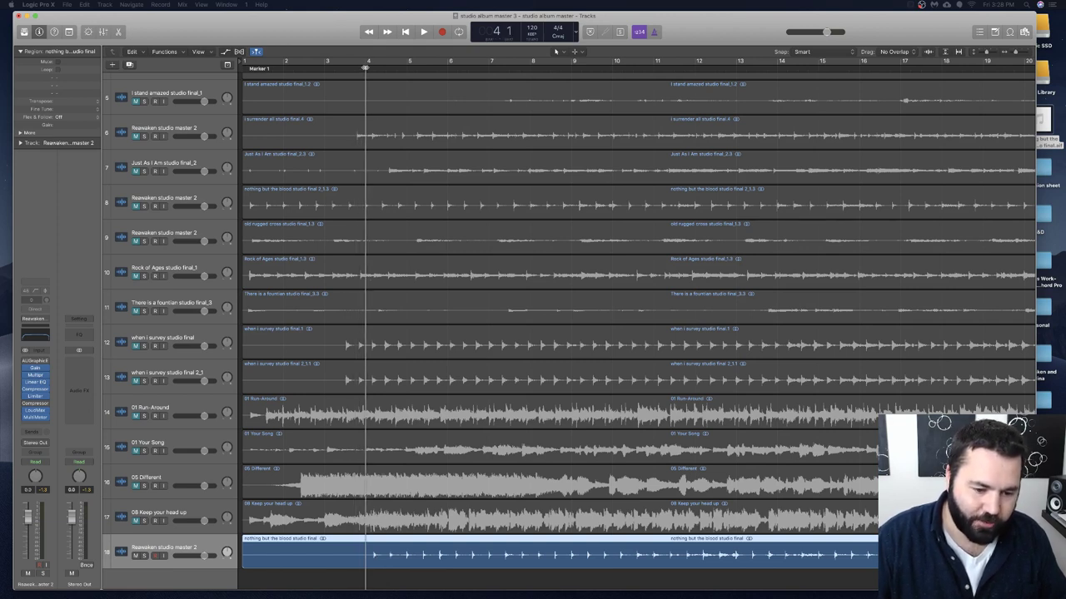
right_click(350, 545)
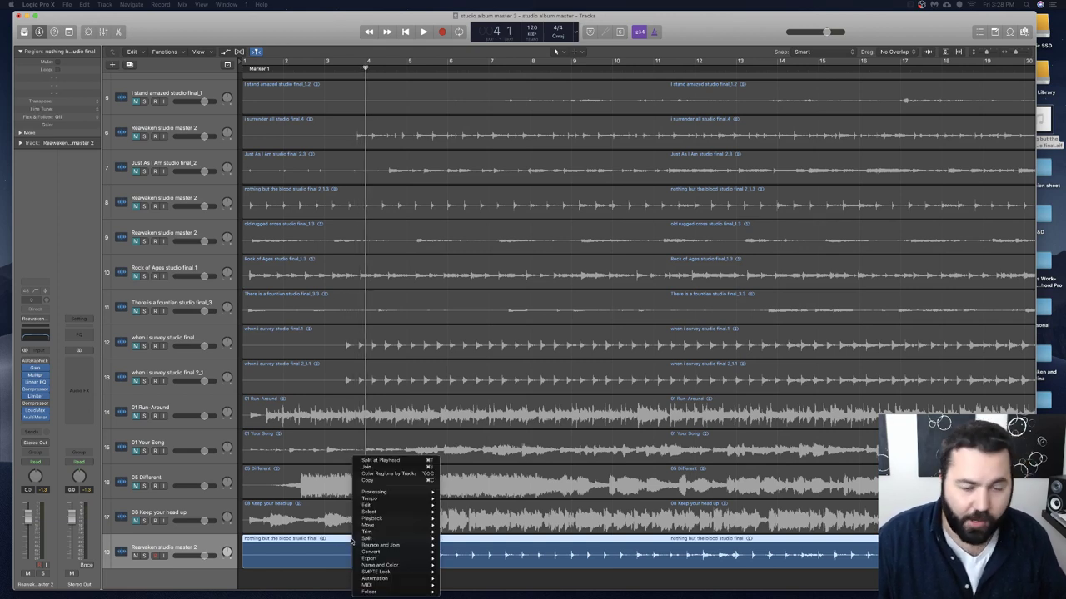
click(408, 461)
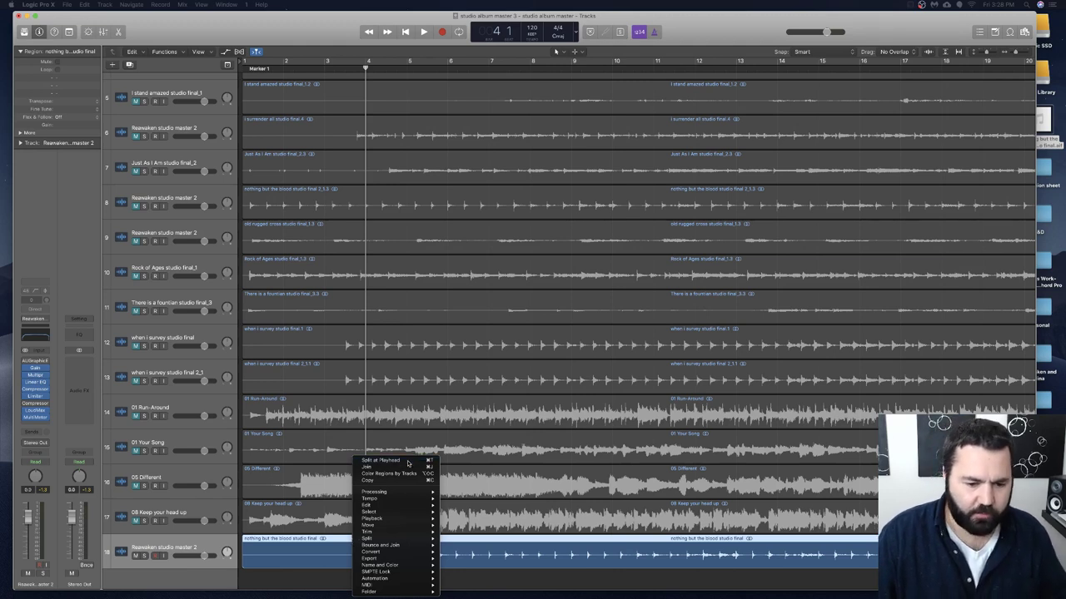
Delete the silent part of the split "nothing but the blood" region that lies before bar 4.
click(347, 547)
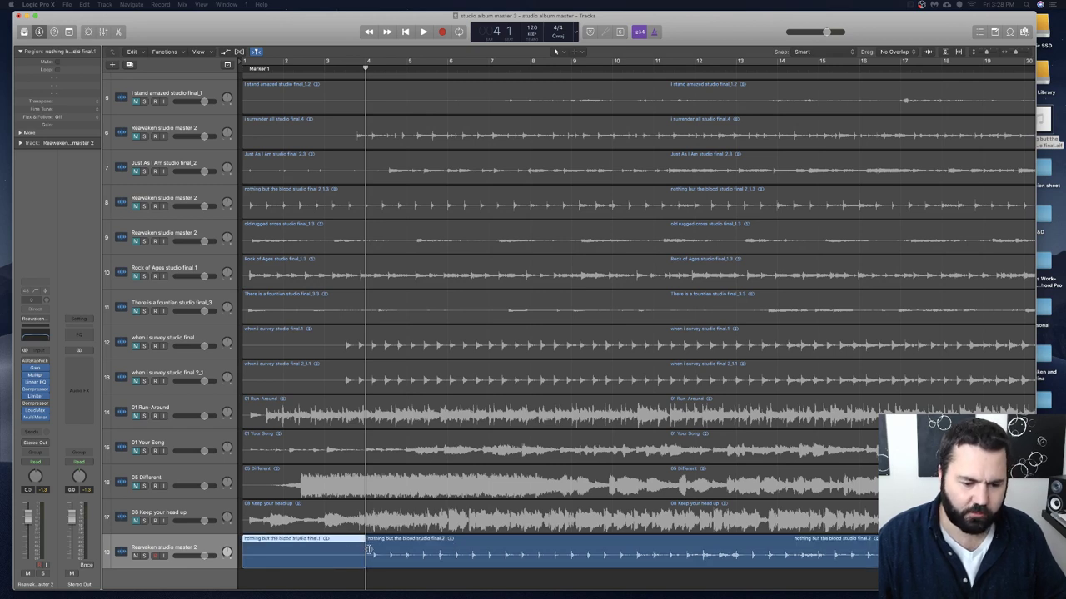
shift+click(386, 542)
right_click(388, 541)
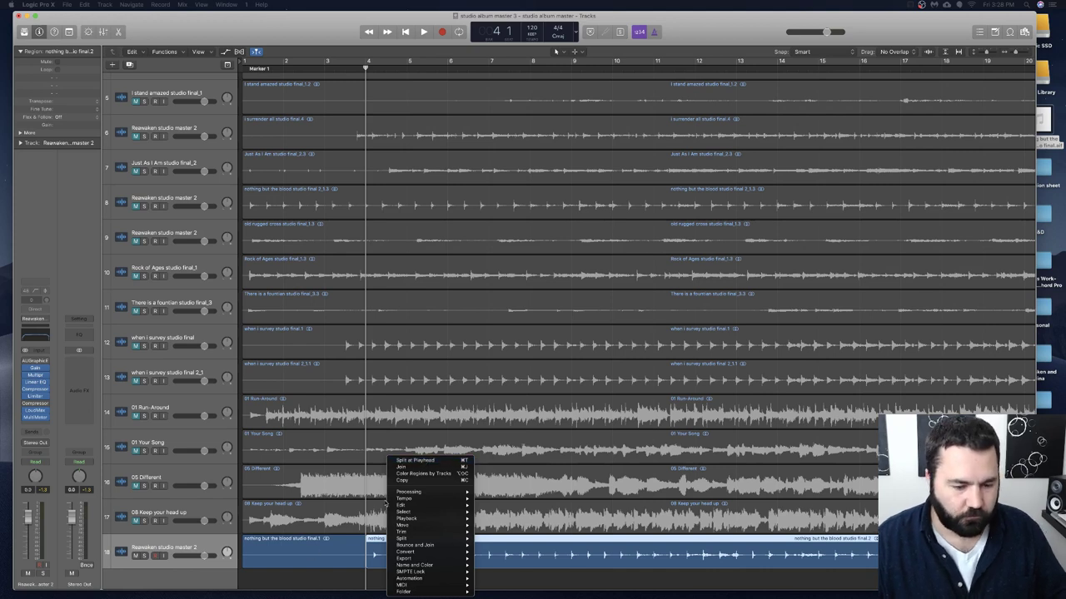
click(313, 585)
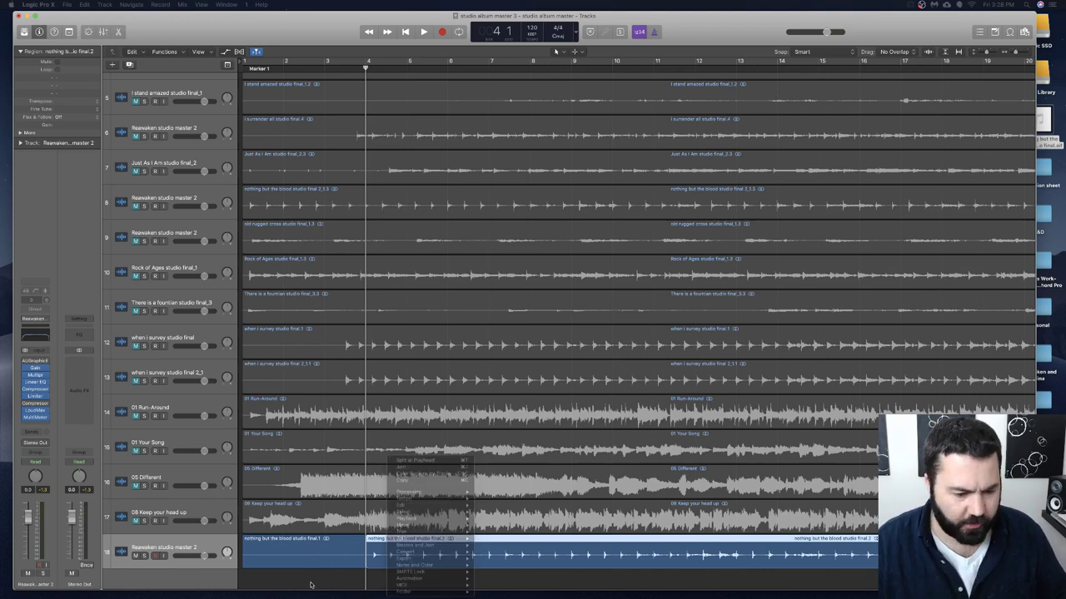
click(306, 542)
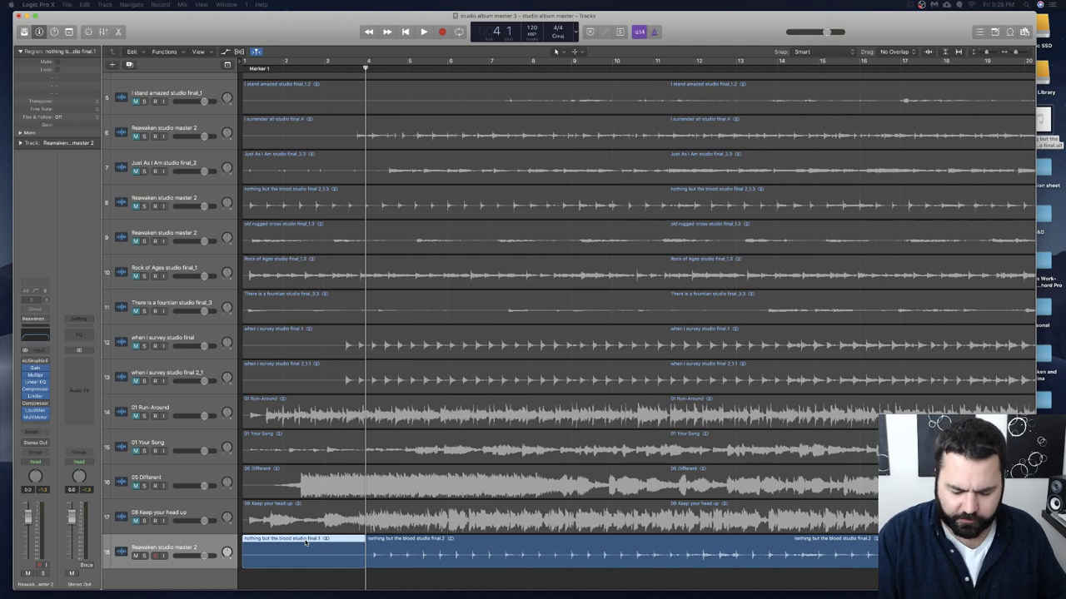
key(Delete)
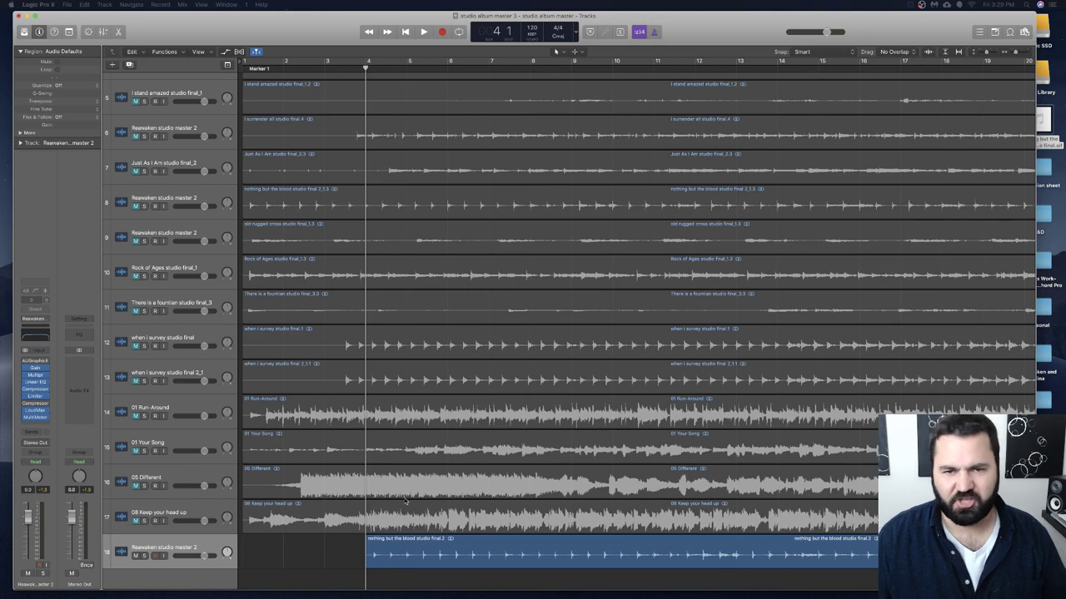
Play the project from the start to hear the opening gap and move the remaining "nothing but the blood" region to bar 1.
click(388, 541)
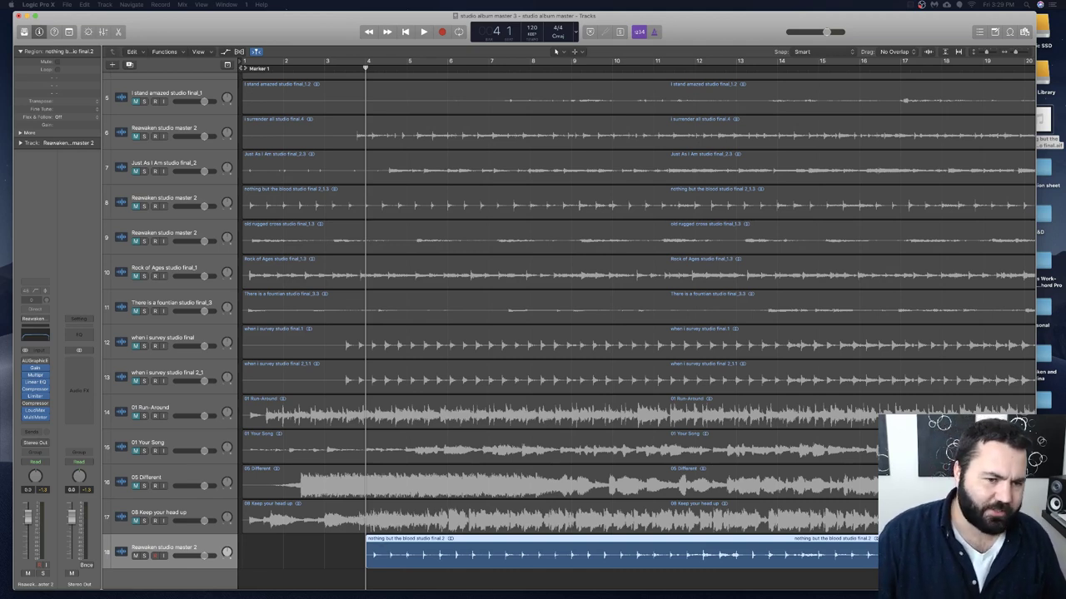
key(Return)
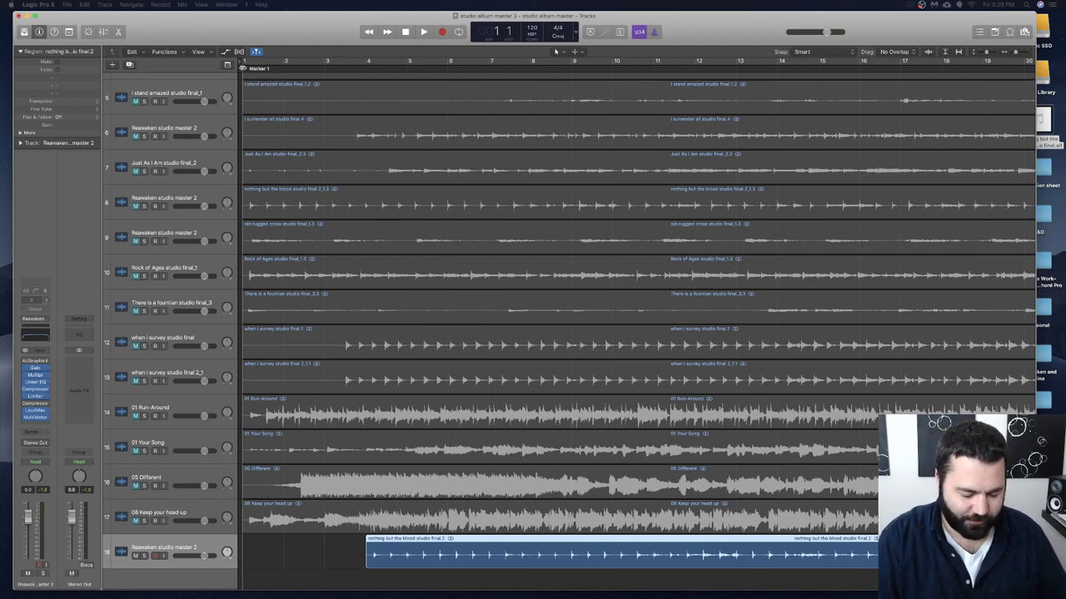
key(space)
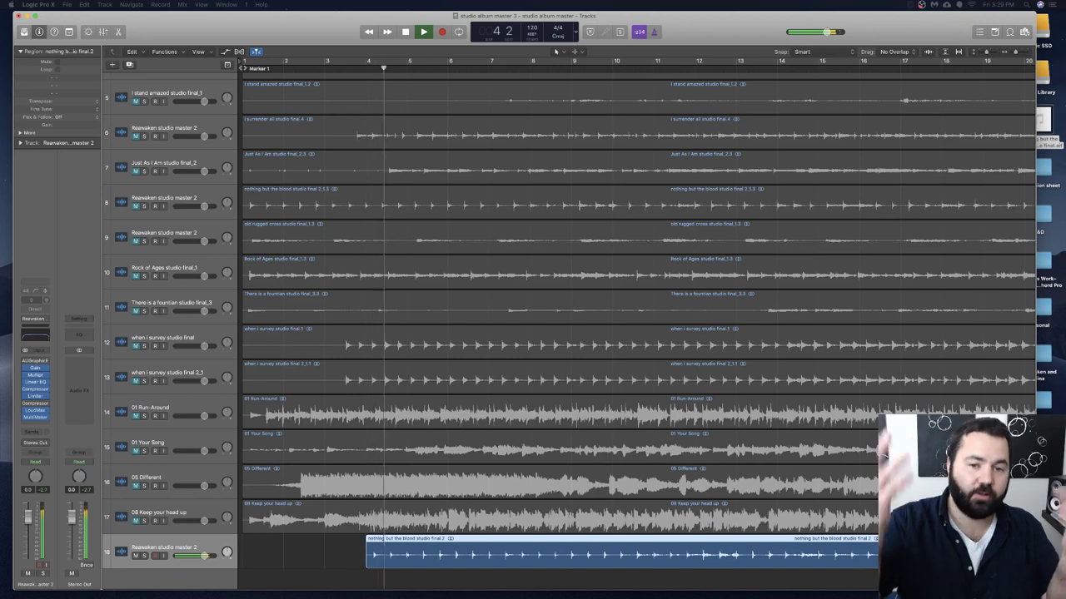
key(space)
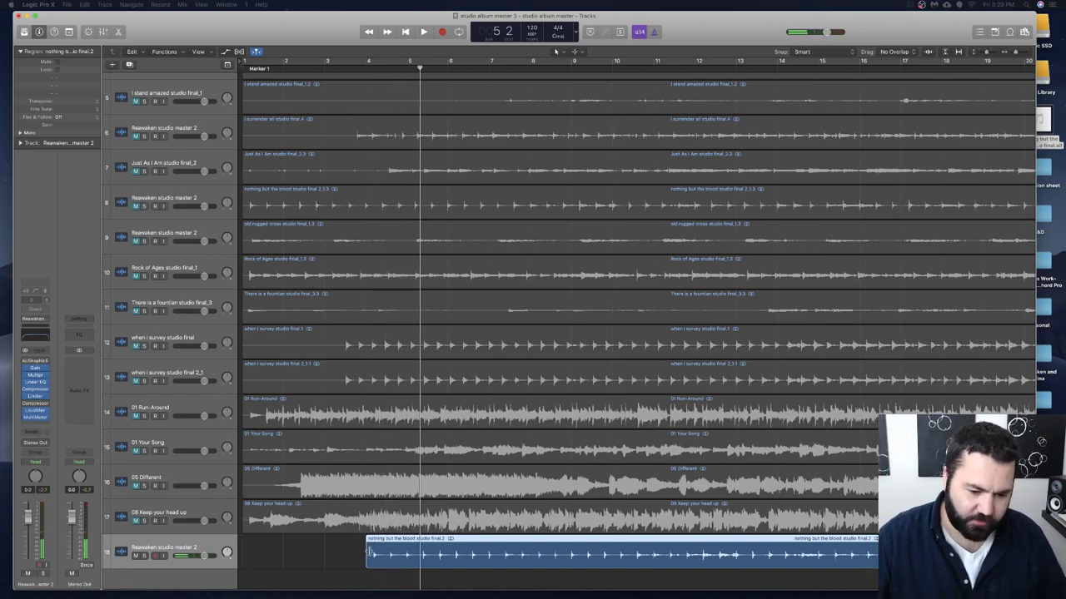
drag(368, 552, 255, 551)
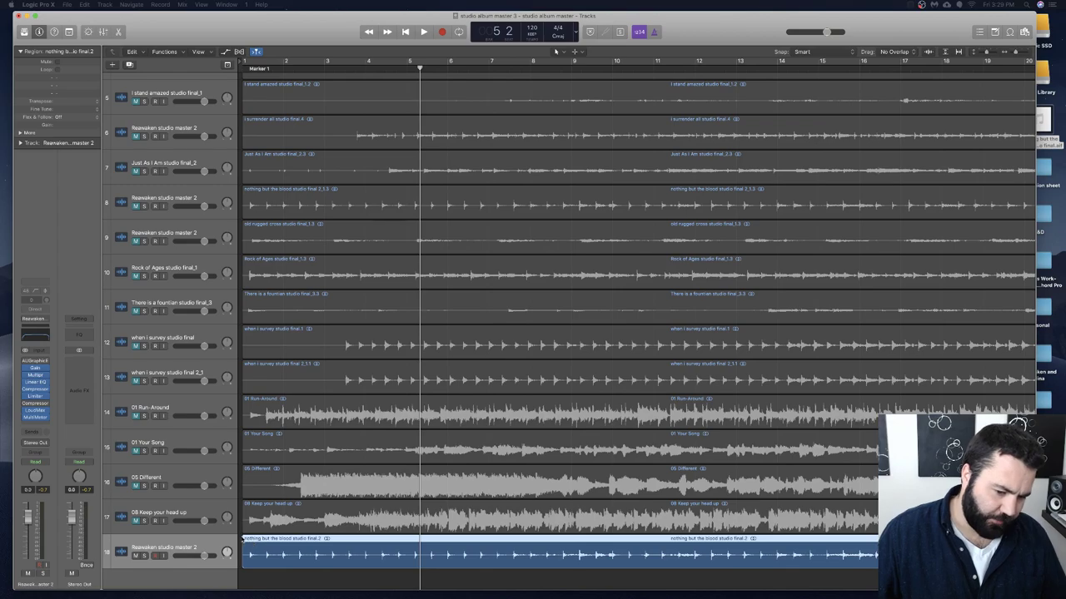
Show the tracks' volume automation at the end of the "nothing but the blood" region.
scroll(242, 541, right, 5)
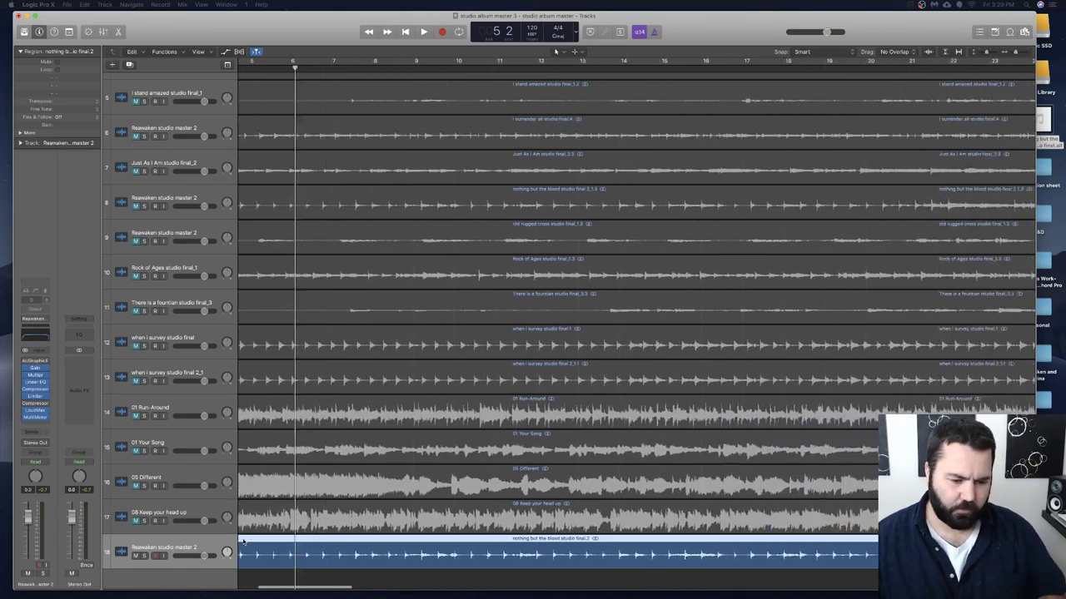
scroll(243, 541, right, 20)
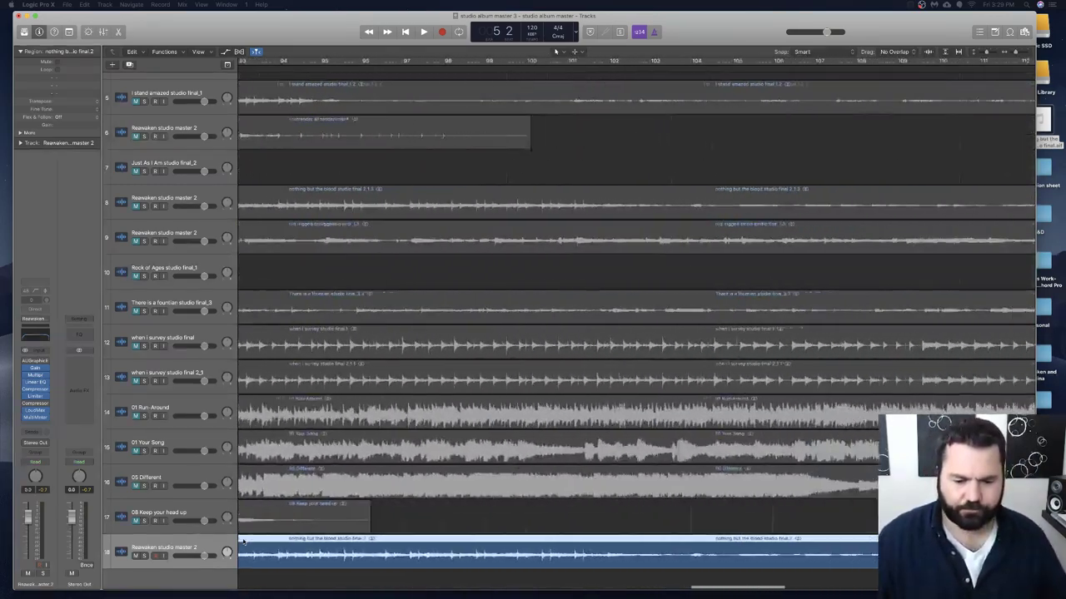
scroll(243, 541, right, 10)
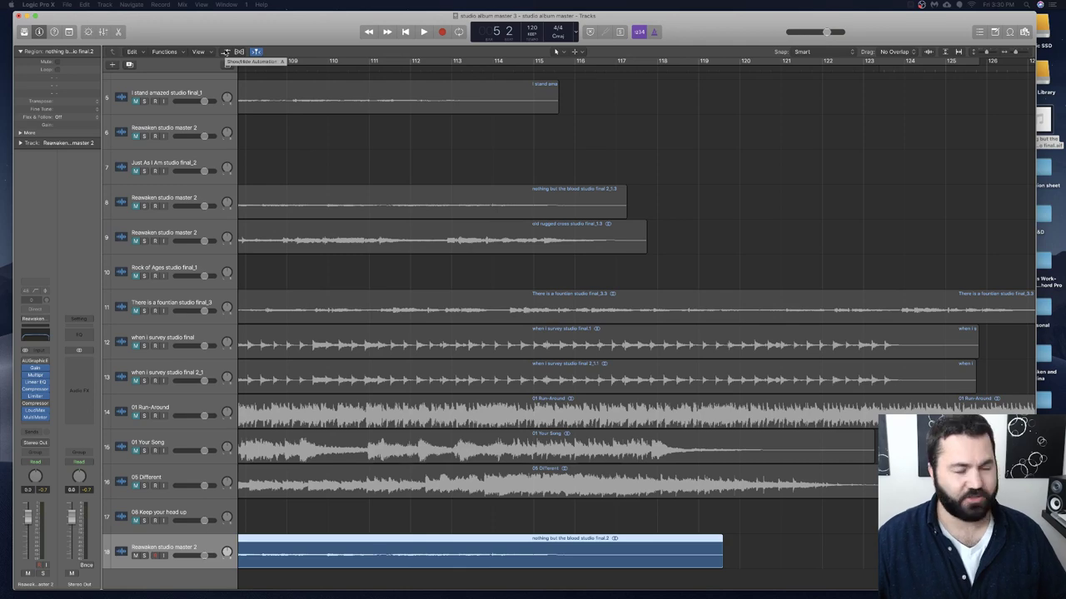
click(226, 52)
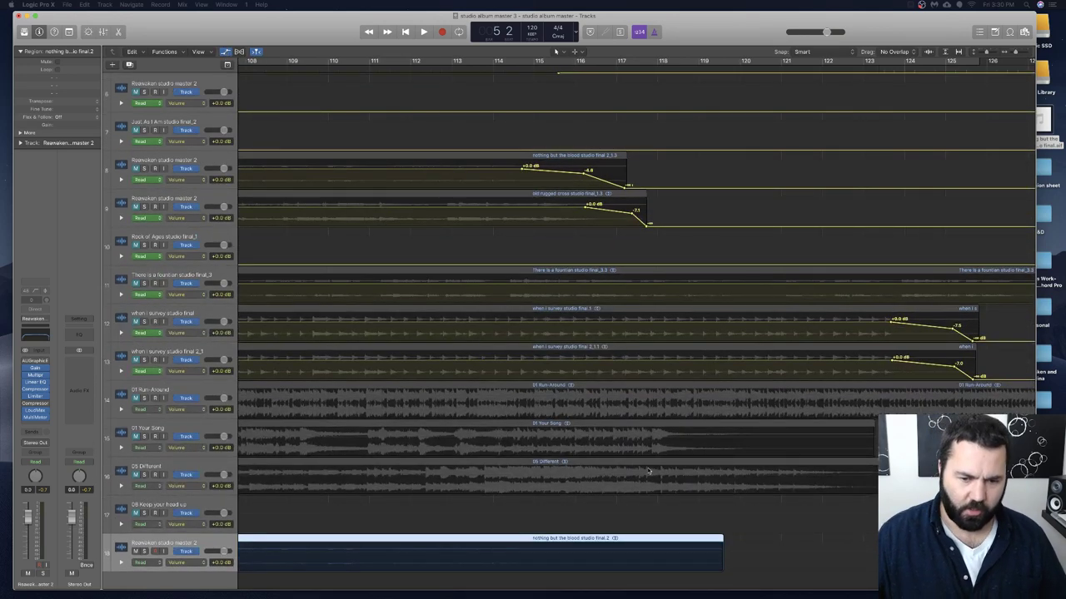
click(226, 52)
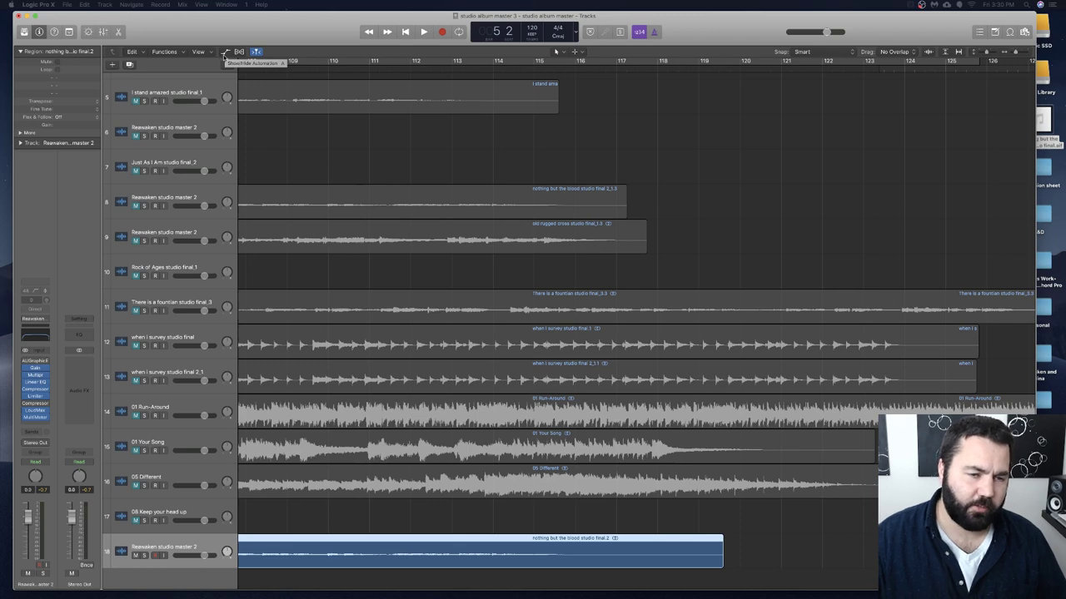
click(225, 54)
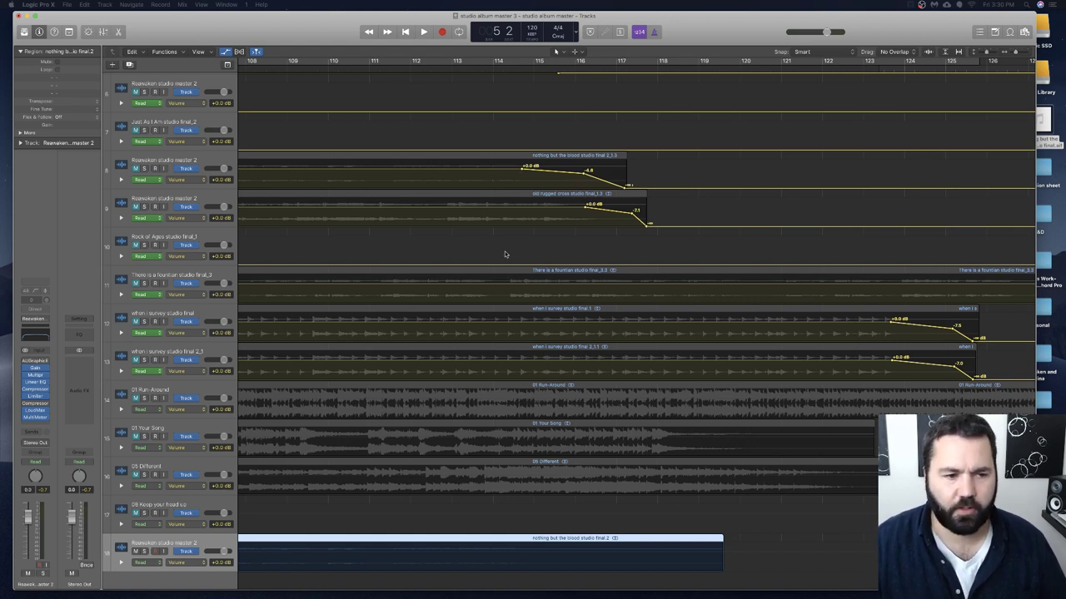
Add three volume automation points between bars 114 and 118 on the imported "nothing but the blood" track.
scroll(550, 500, down, 1)
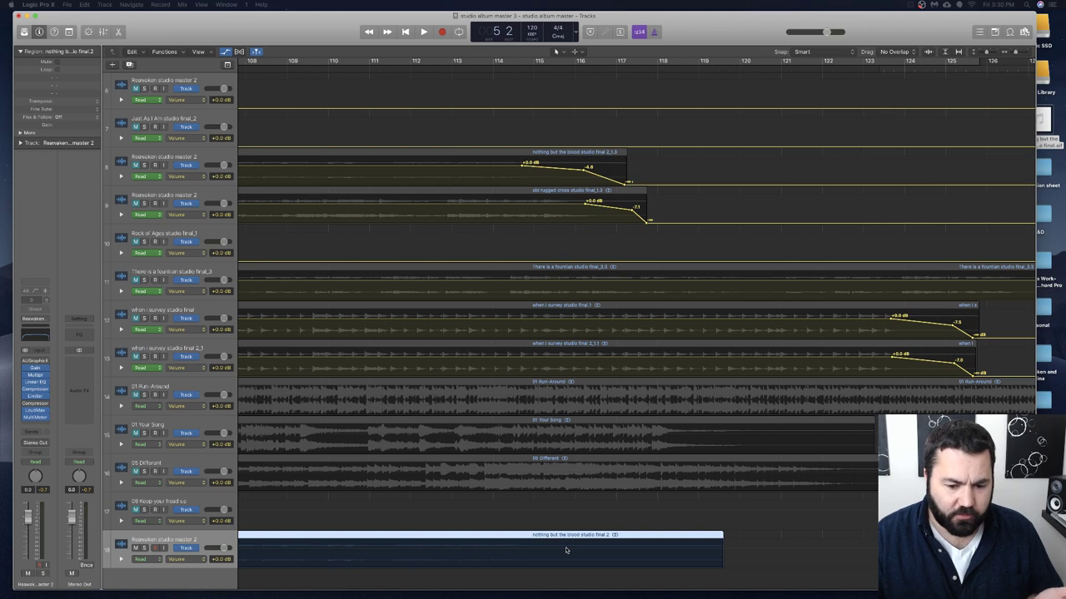
click(511, 551)
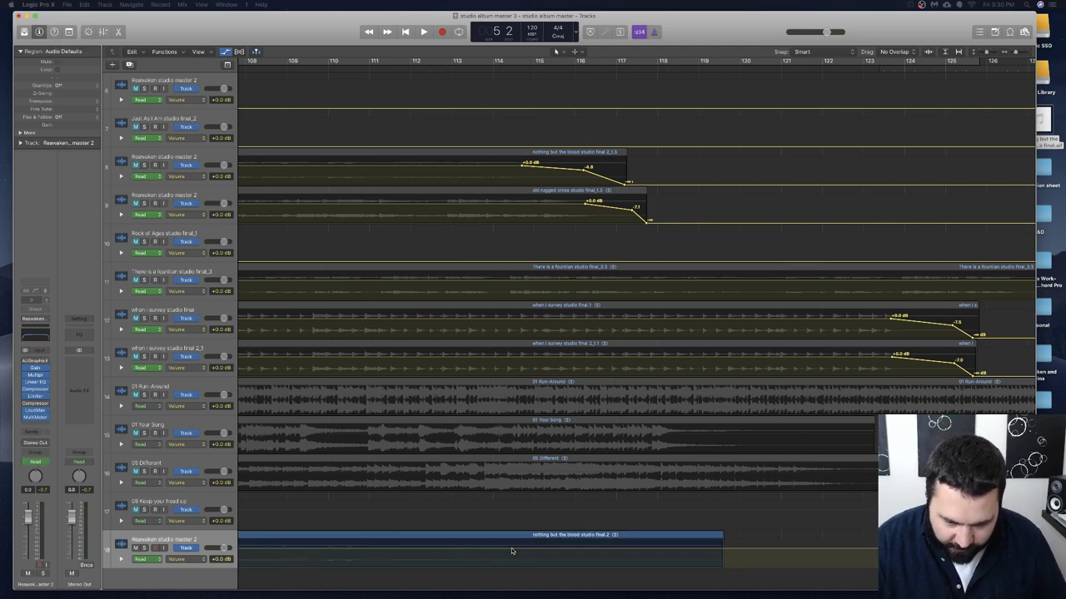
click(511, 551)
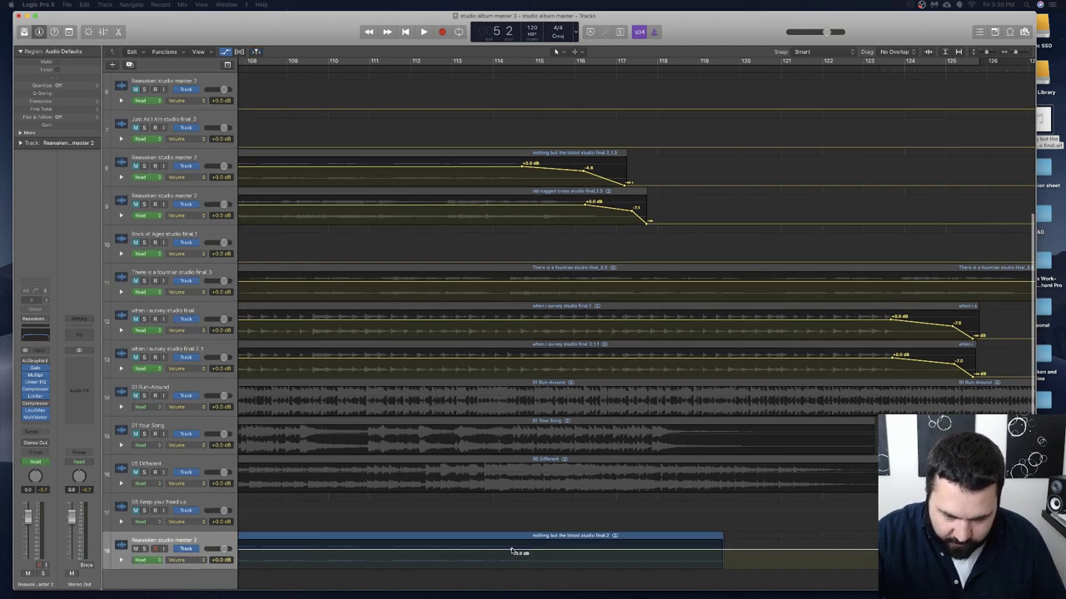
click(594, 551)
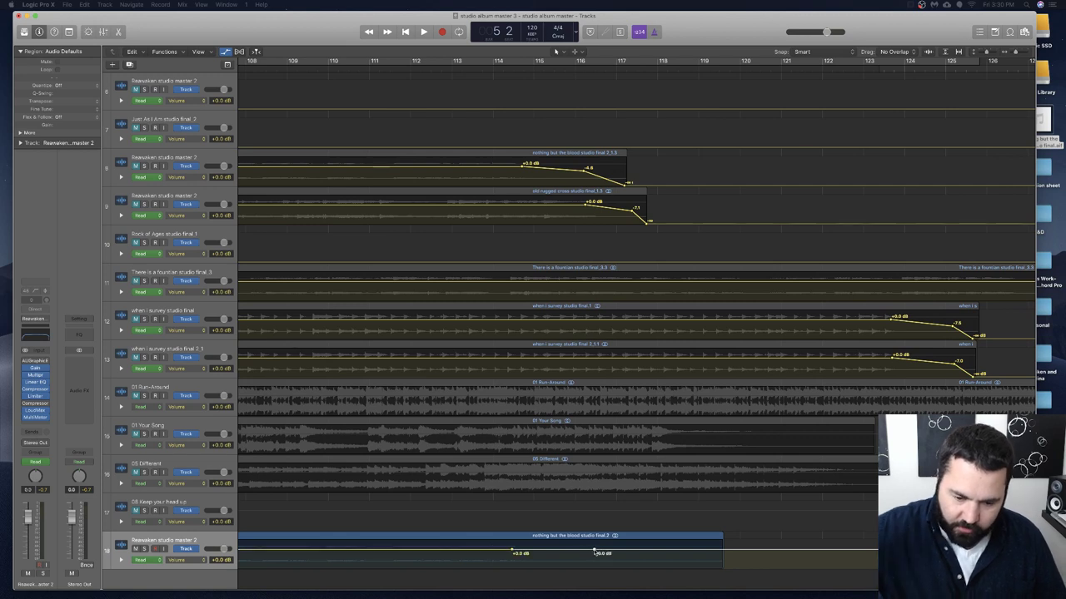
click(650, 552)
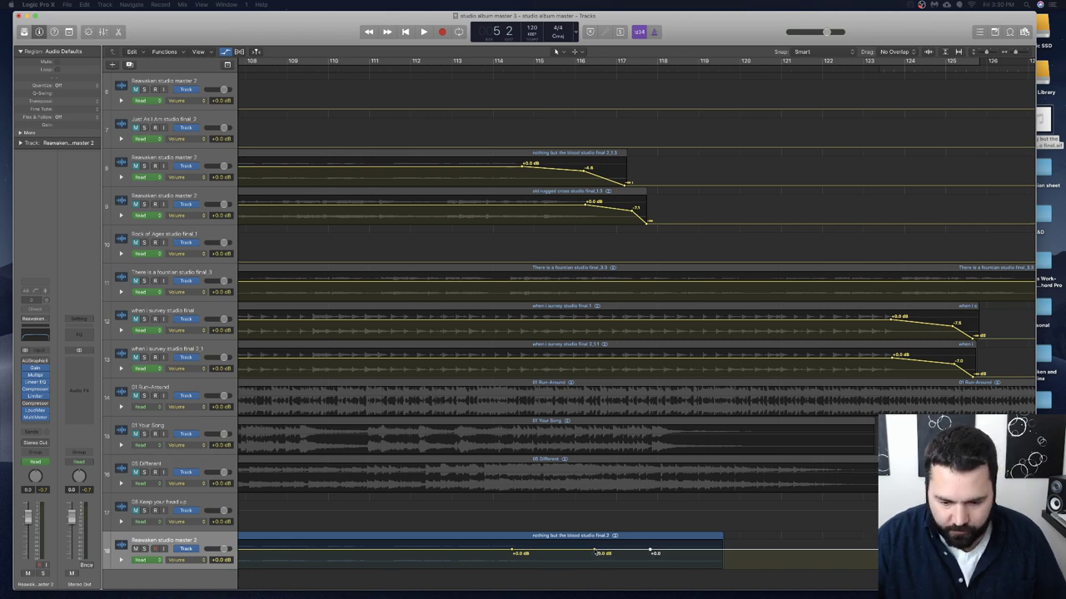
Shape the points into a fade-out from 0 dB through about -5.5 dB at bar 116 to silence just before bar 117.
mouse_move(598, 552)
mouse_down()
mouse_move(652, 570)
mouse_move(583, 555)
mouse_up()
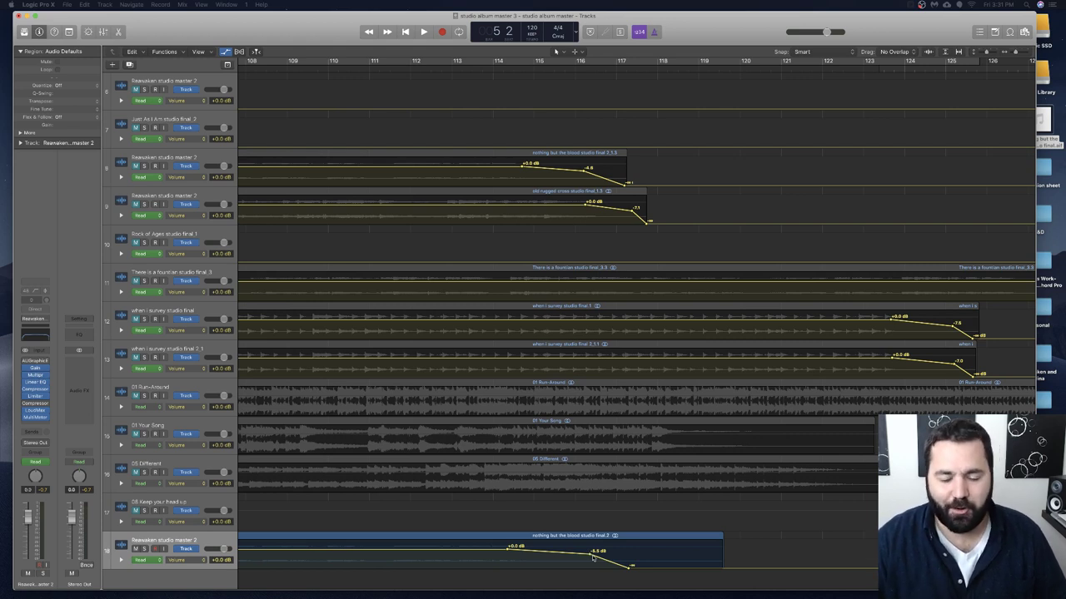
drag(628, 568, 616, 567)
scroll(464, 75, up, 1)
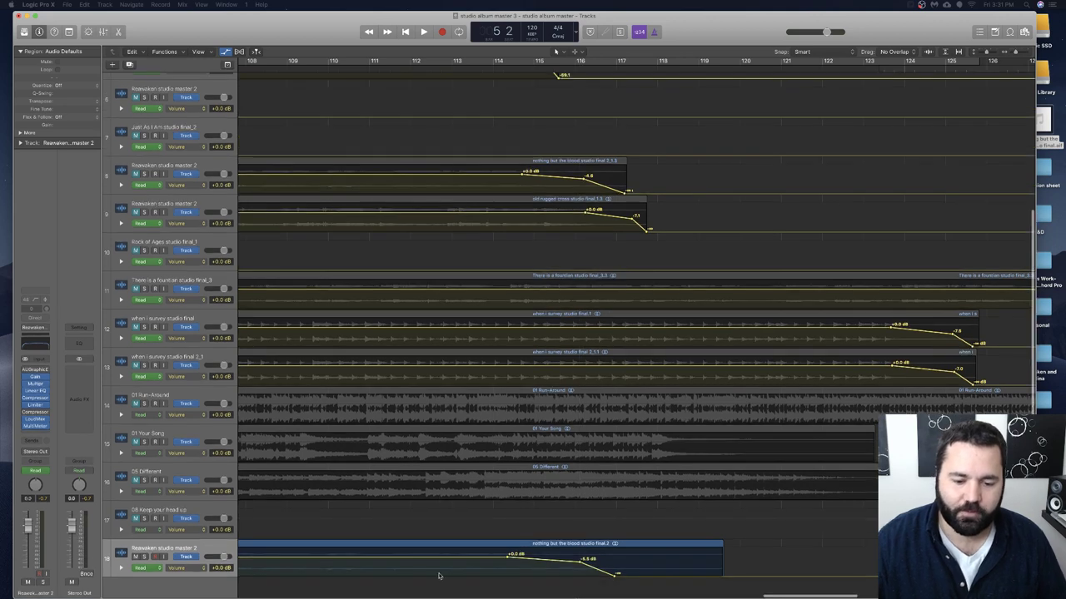
Play the "nothing but the blood" track from bar 113 past bar 117 to hear its fade-out.
click(463, 70)
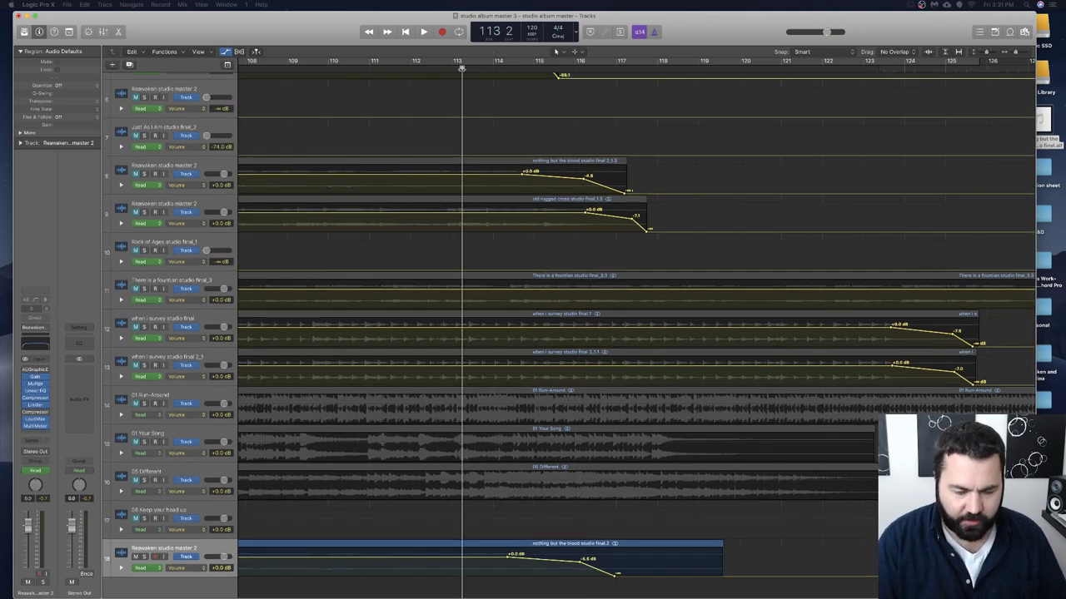
key(space)
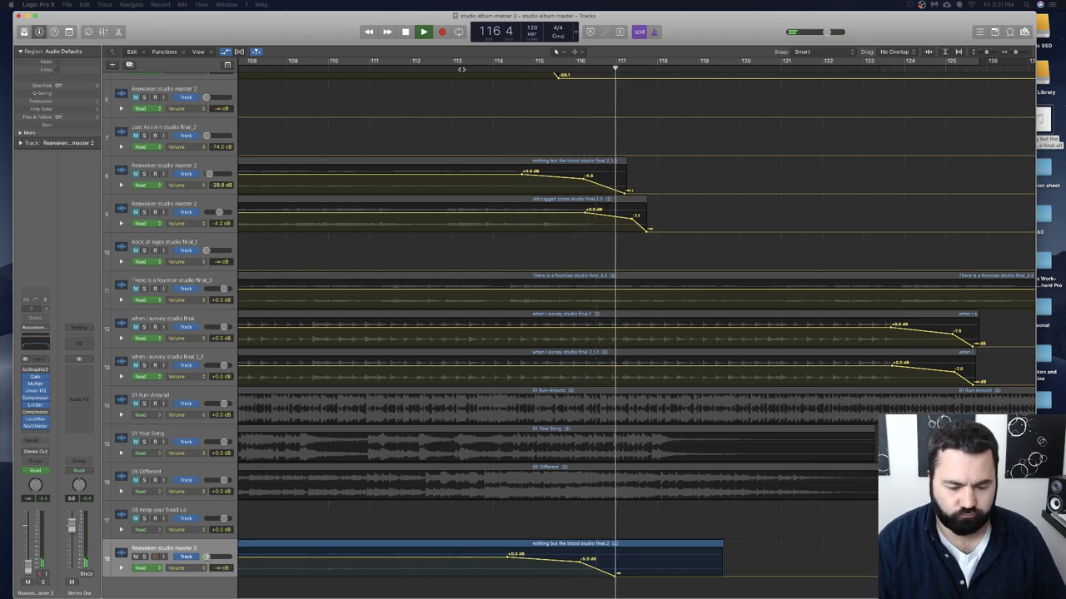
key(space)
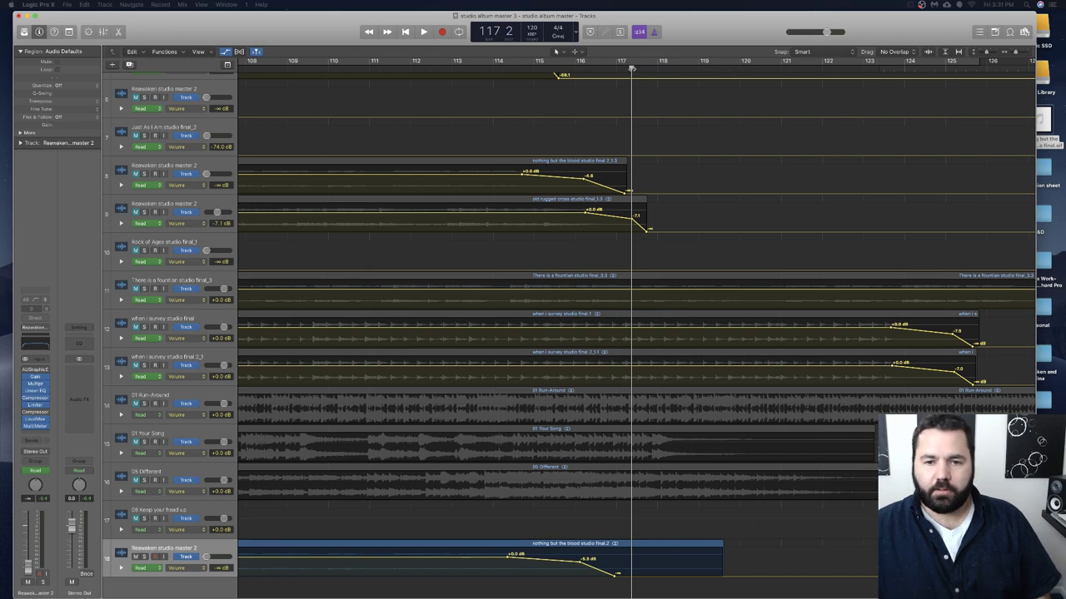
Split the "nothing but the blood" region at bar 117 where the fade-out ends and delete the leftover tail.
click(627, 68)
mouse_move(624, 68)
mouse_down()
mouse_move(613, 68)
mouse_move(633, 70)
mouse_move(617, 81)
mouse_up()
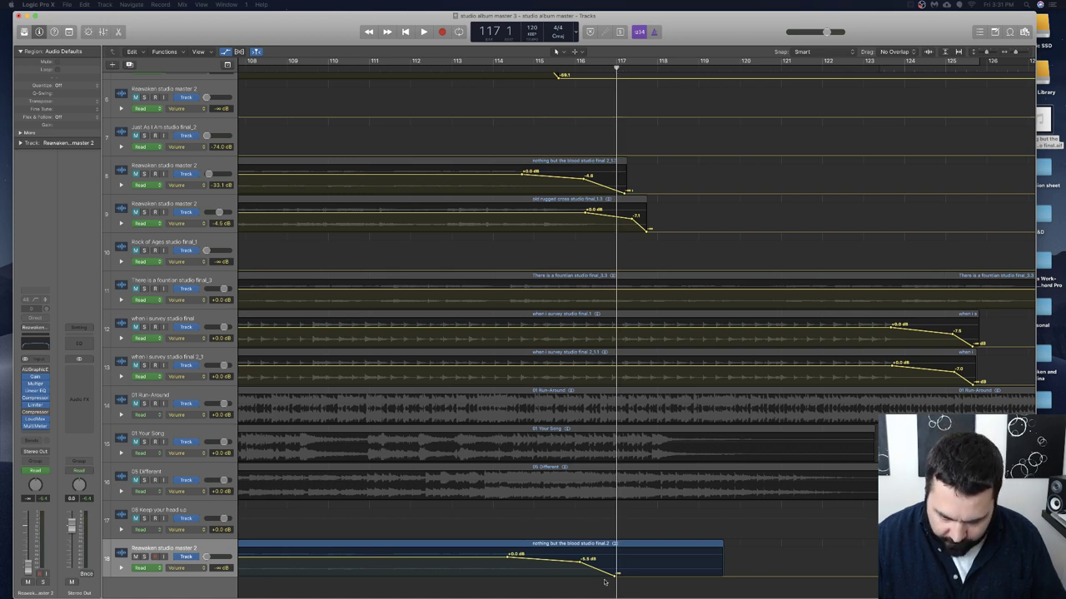
right_click(631, 542)
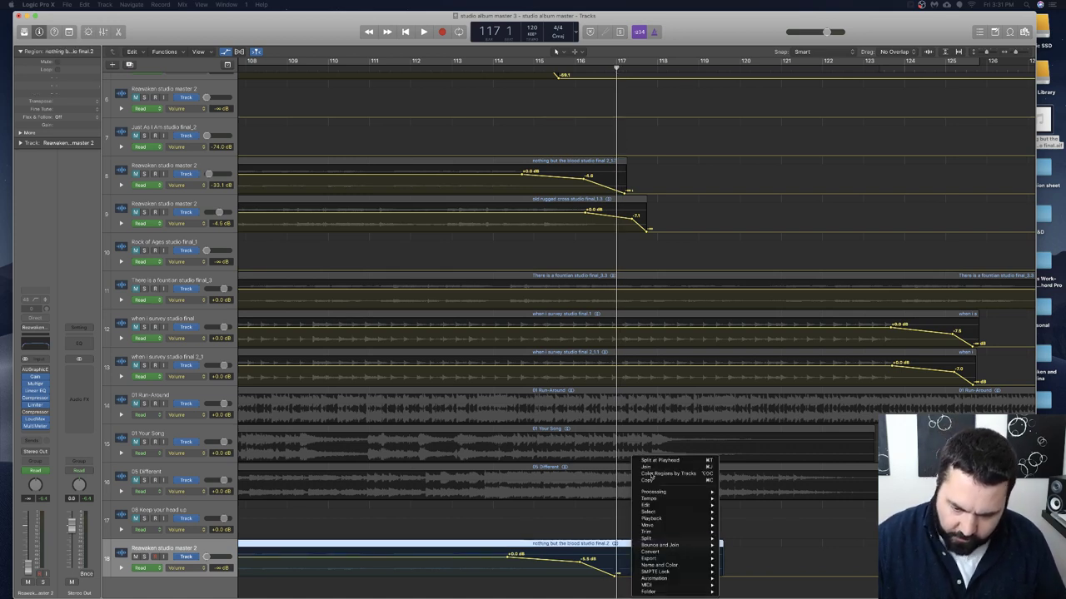
click(659, 460)
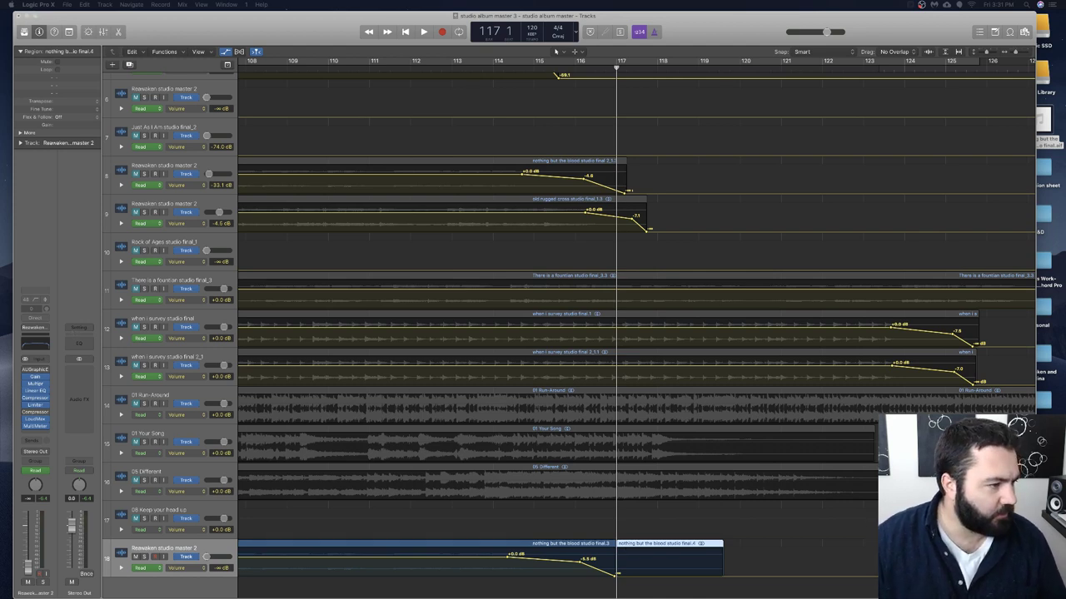
key(Delete)
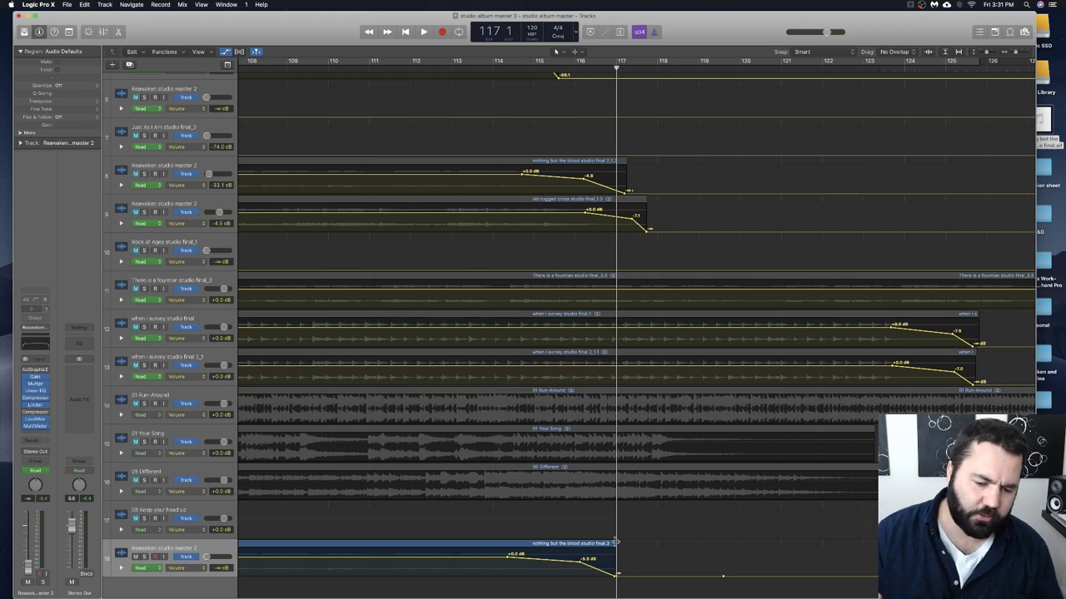
Return to the start of the project and hide the tracks' volume automation.
scroll(616, 542, left, 3)
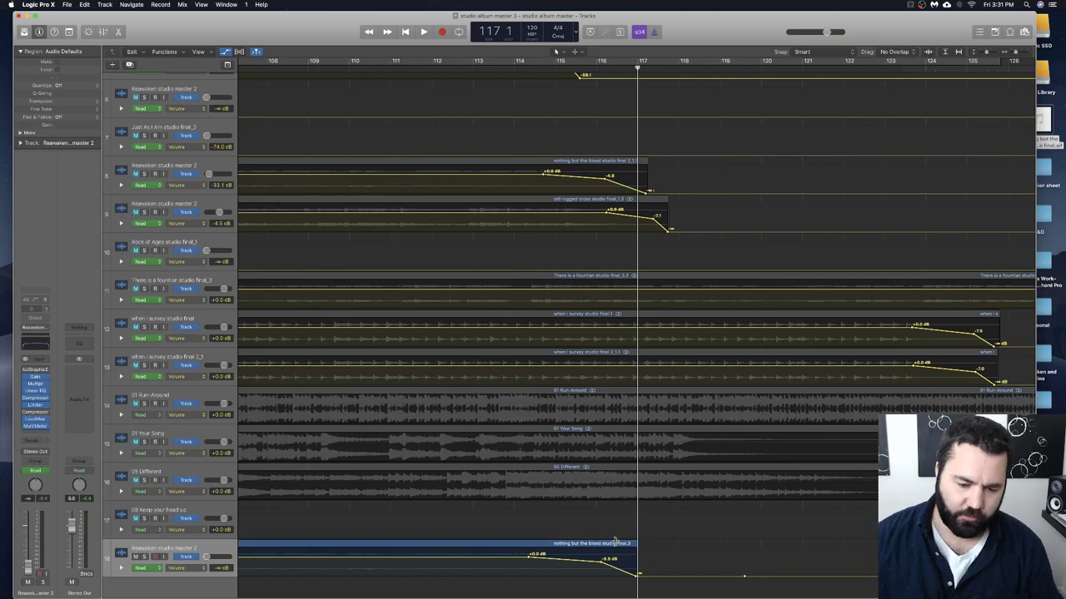
scroll(302, 90, left, 15)
scroll(301, 91, left, 3)
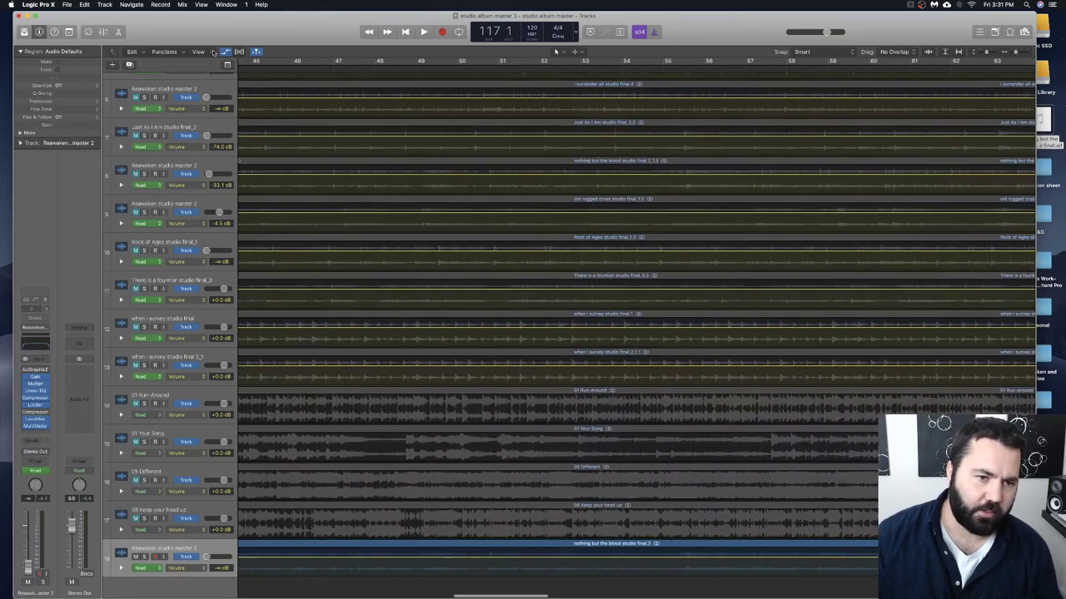
click(224, 51)
scroll(518, 322, left, 10)
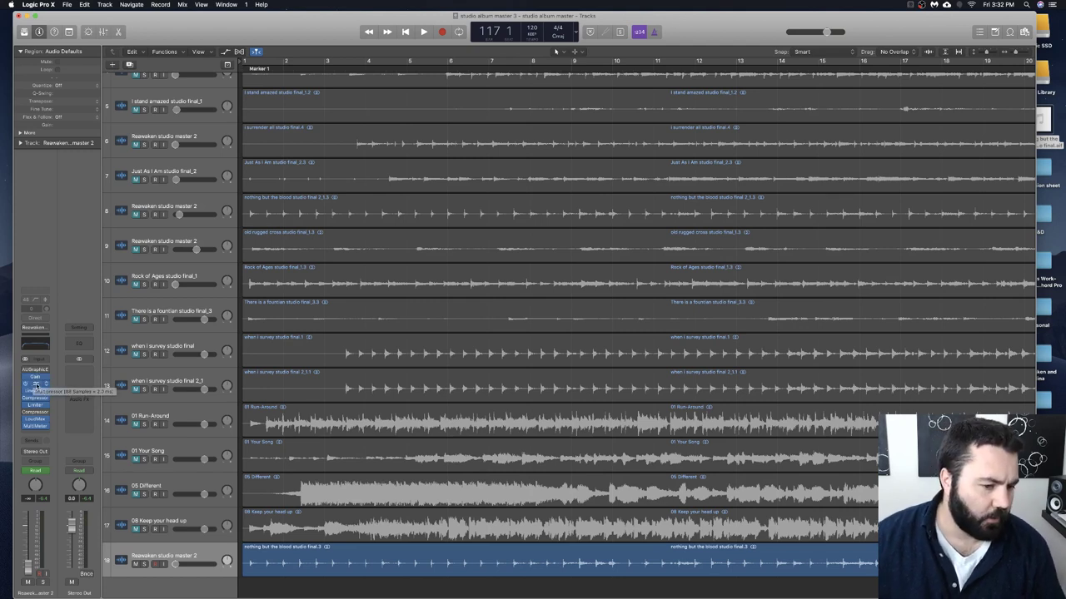
Review the Gain plug-in's settings on the "nothing but the blood" track and close it.
click(36, 380)
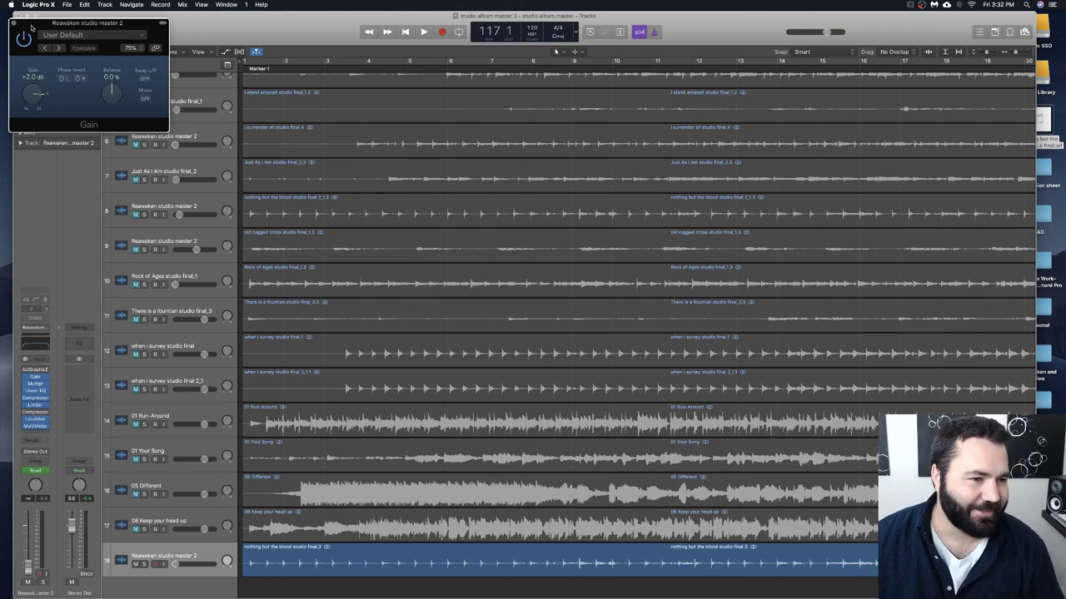
drag(31, 28, 34, 30)
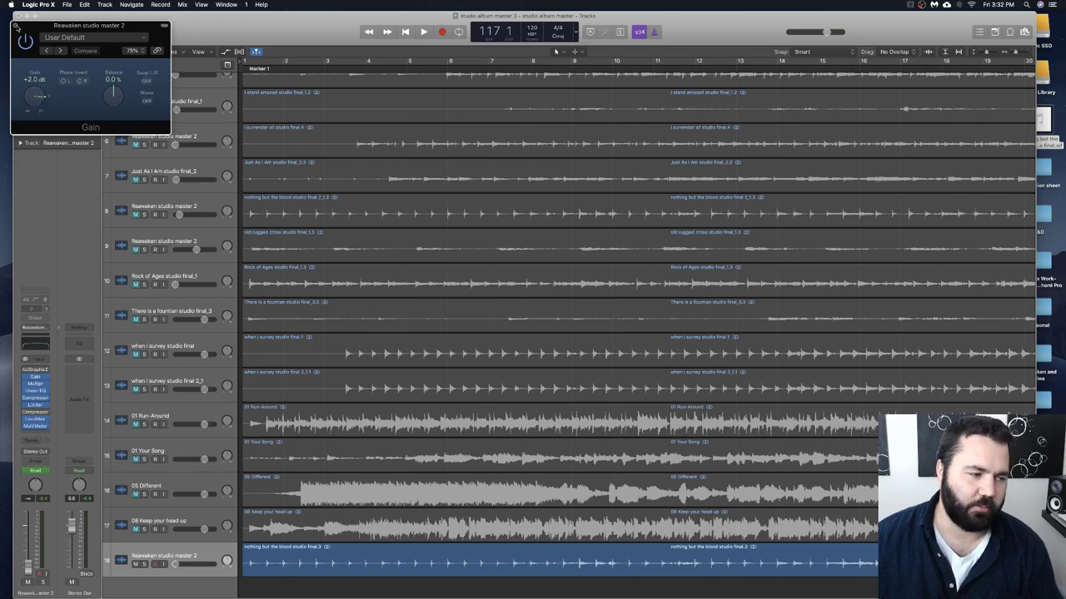
click(16, 27)
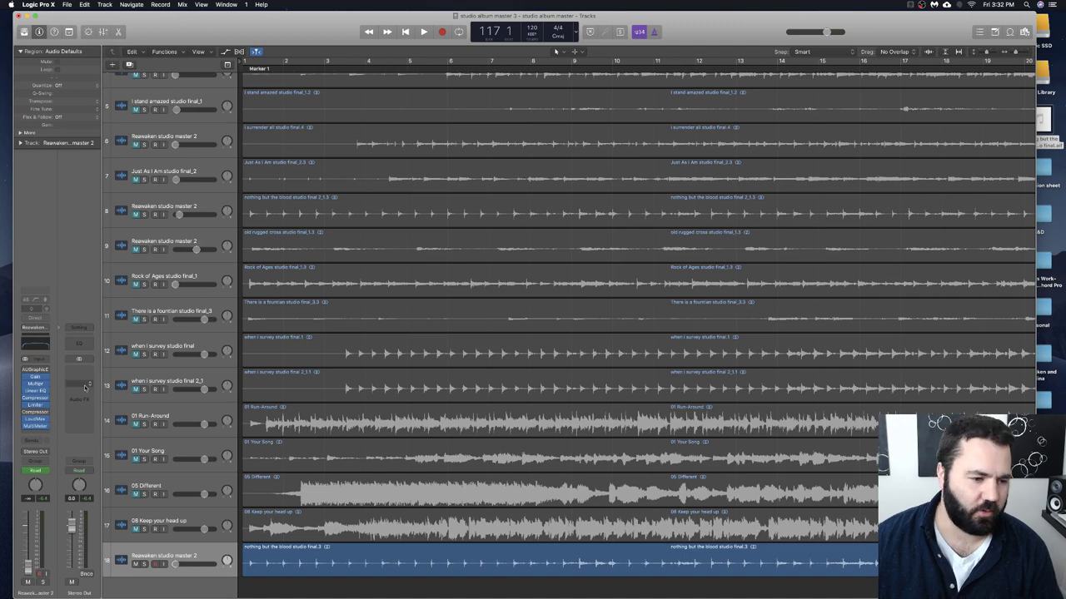
In the Multipressor, raise the upper two crossovers to about 260 Hz and 750 Hz, and close the plug-in.
click(37, 384)
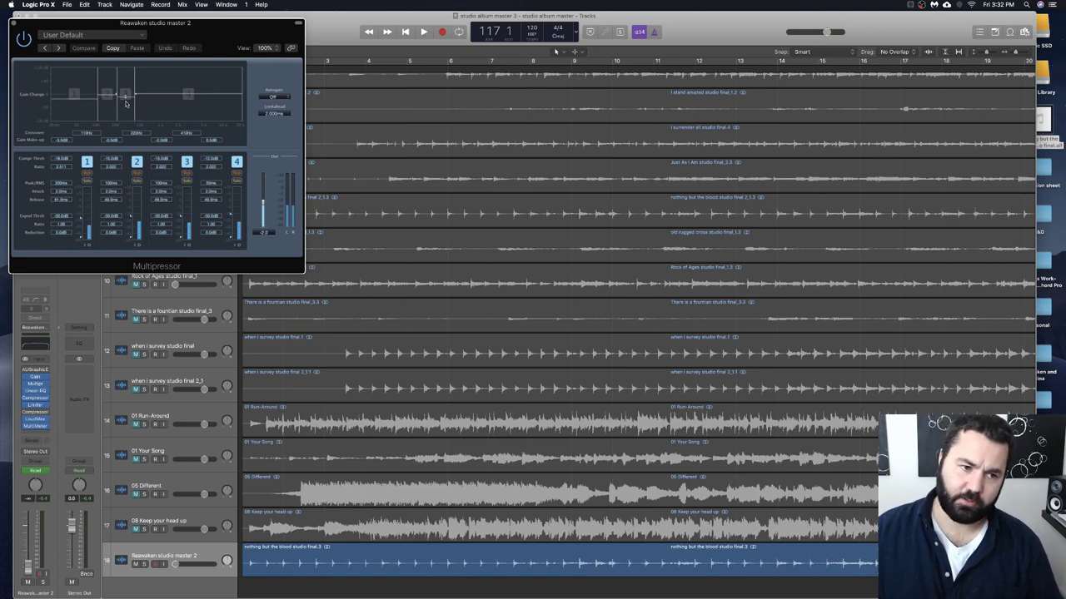
mouse_move(135, 104)
mouse_down()
mouse_move(160, 104)
mouse_move(151, 105)
mouse_up()
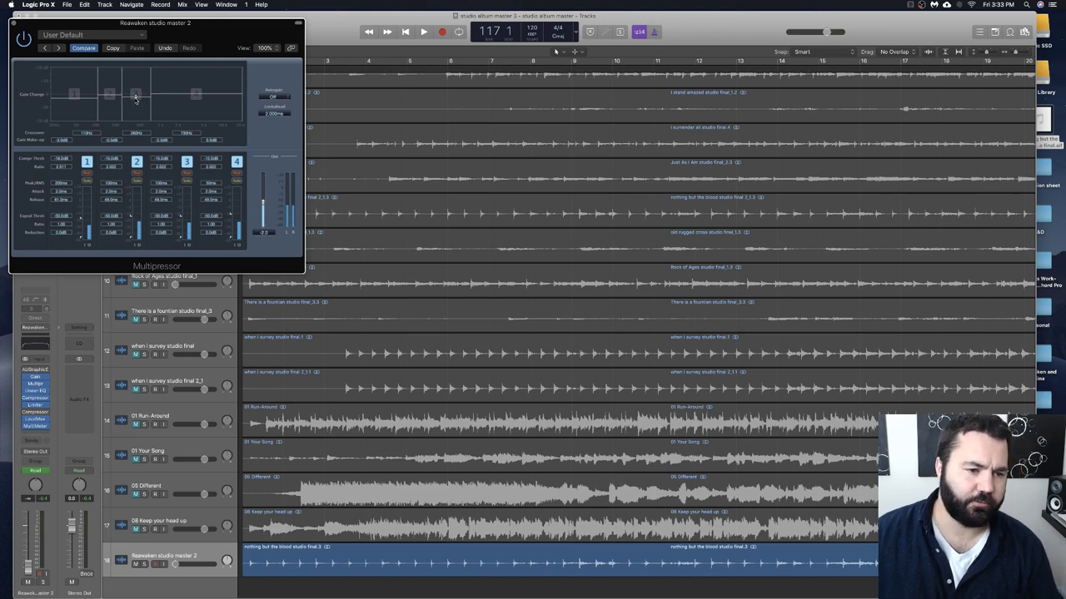
click(12, 24)
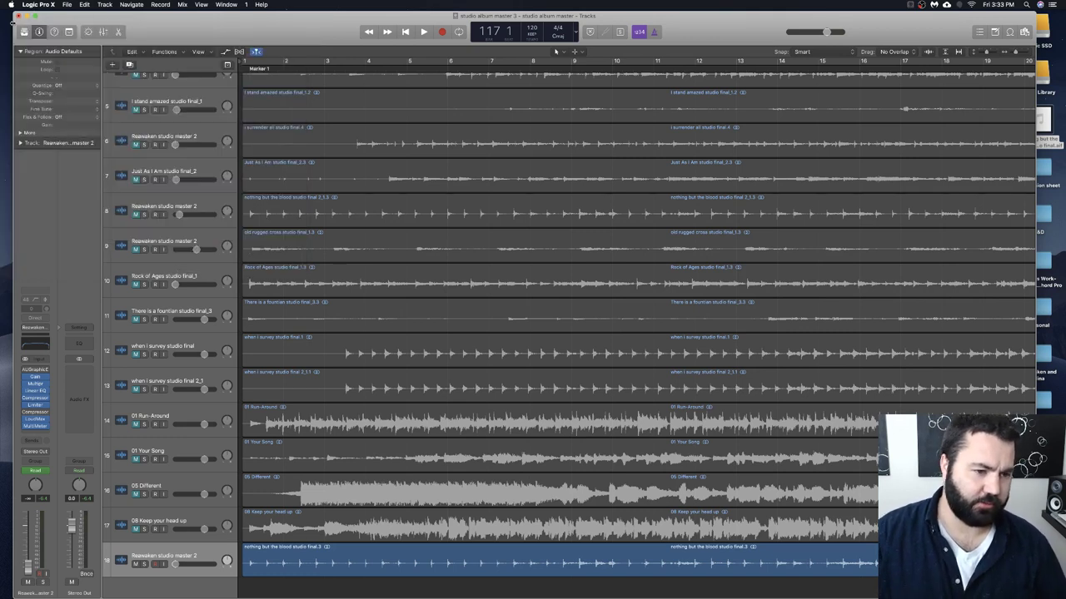
Open the Linear Phase EQ and move its 290 Hz band to 400 Hz.
click(35, 391)
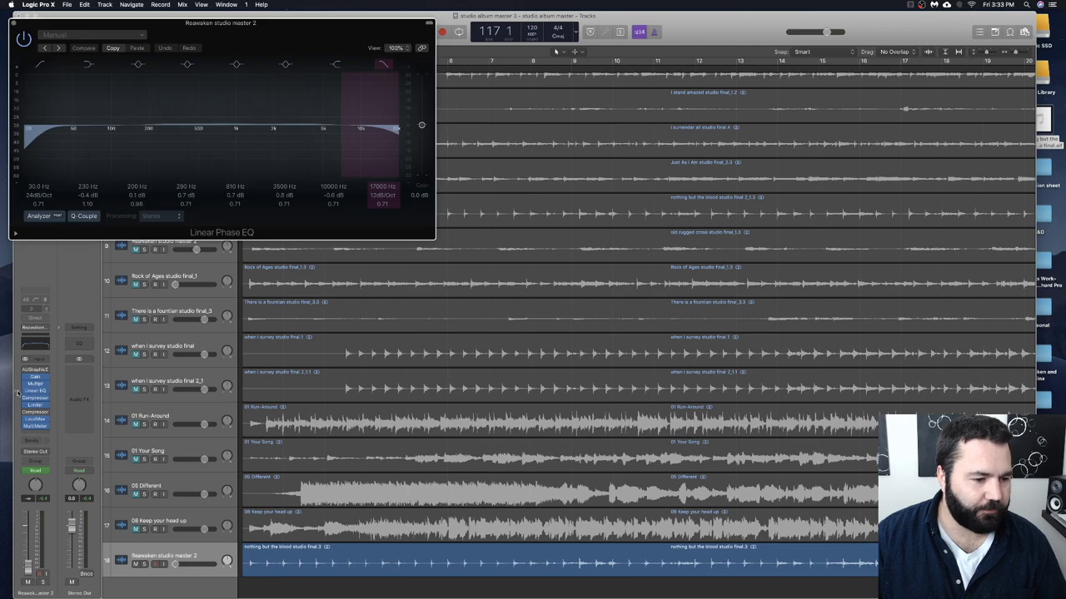
drag(165, 26, 291, 52)
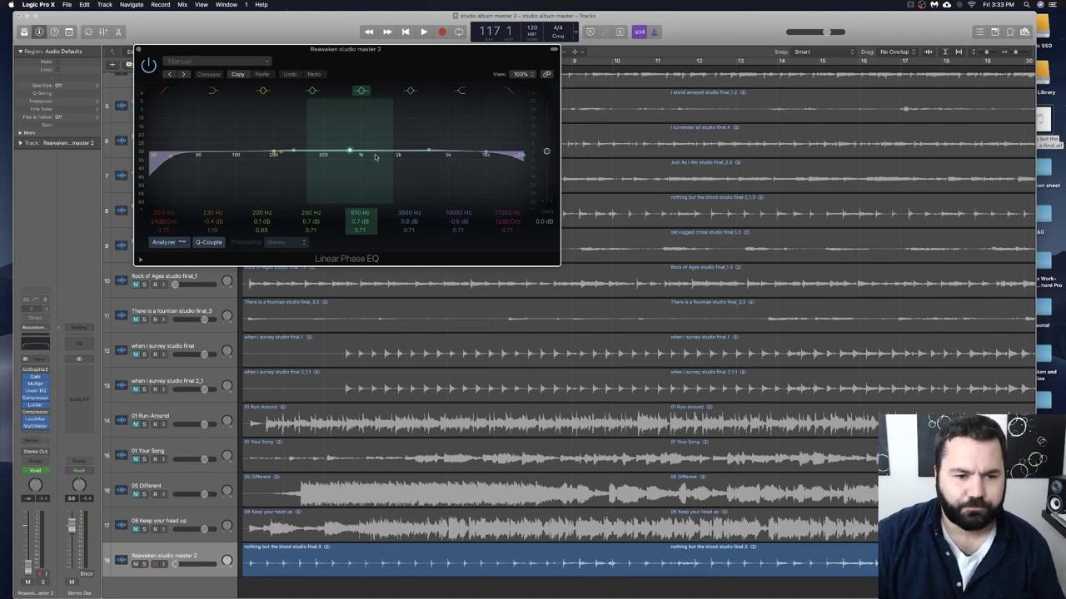
drag(295, 157, 315, 156)
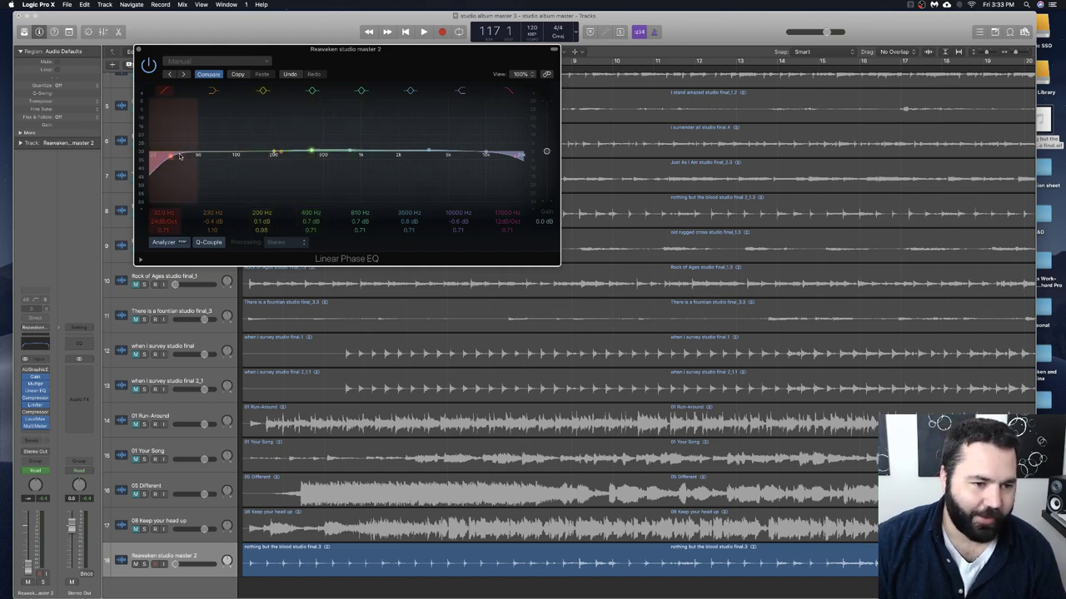
Set the EQ's low cut to 56 Hz with a Q of 0.23 and its 200 Hz band to 114 Hz at -4.5 dB.
drag(177, 157, 171, 155)
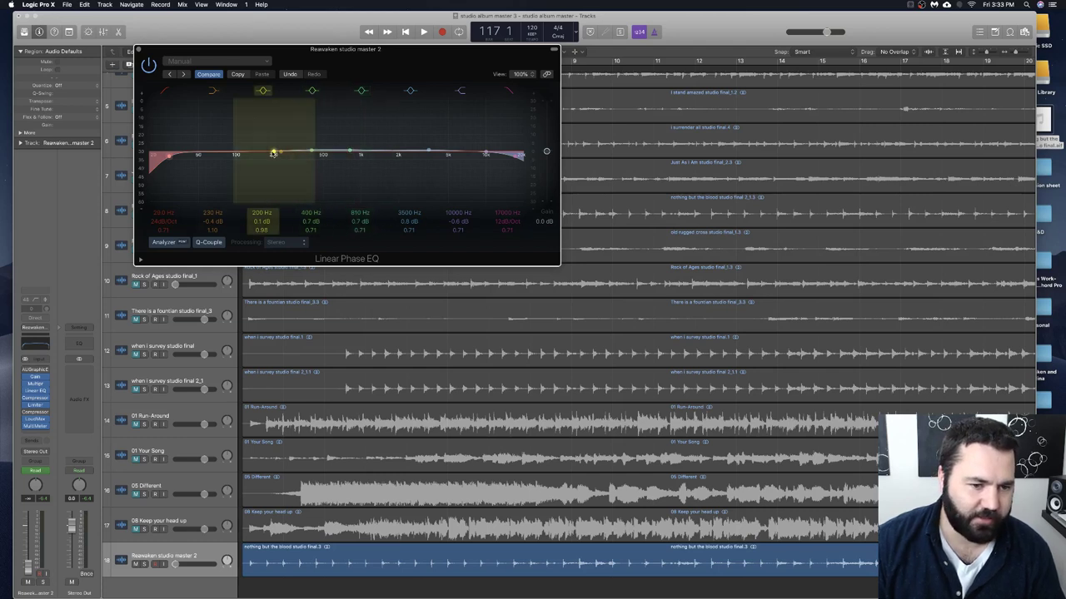
drag(274, 153, 237, 160)
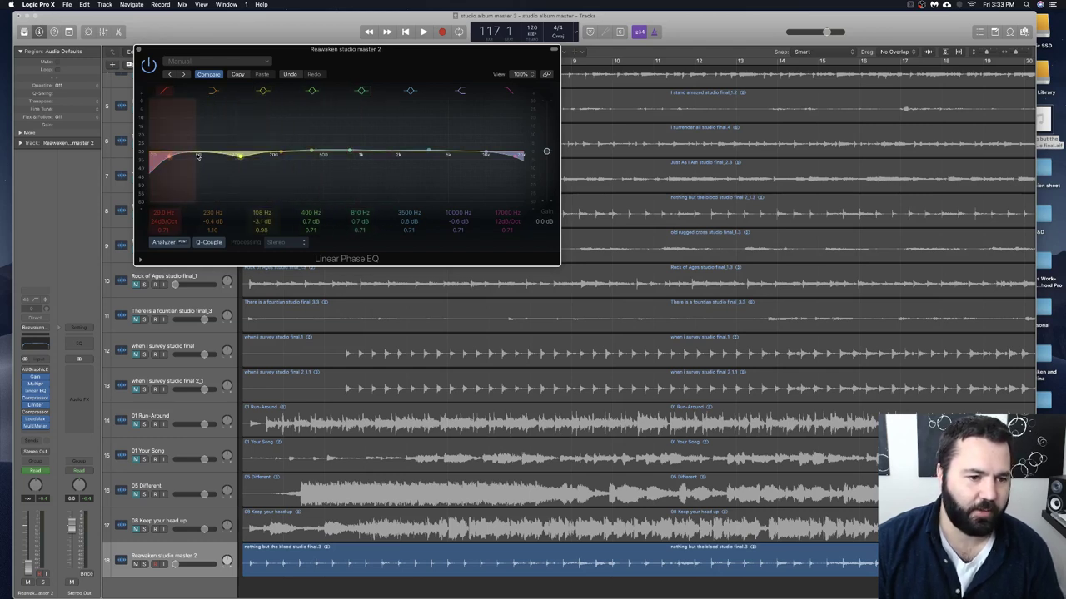
drag(170, 156, 170, 160)
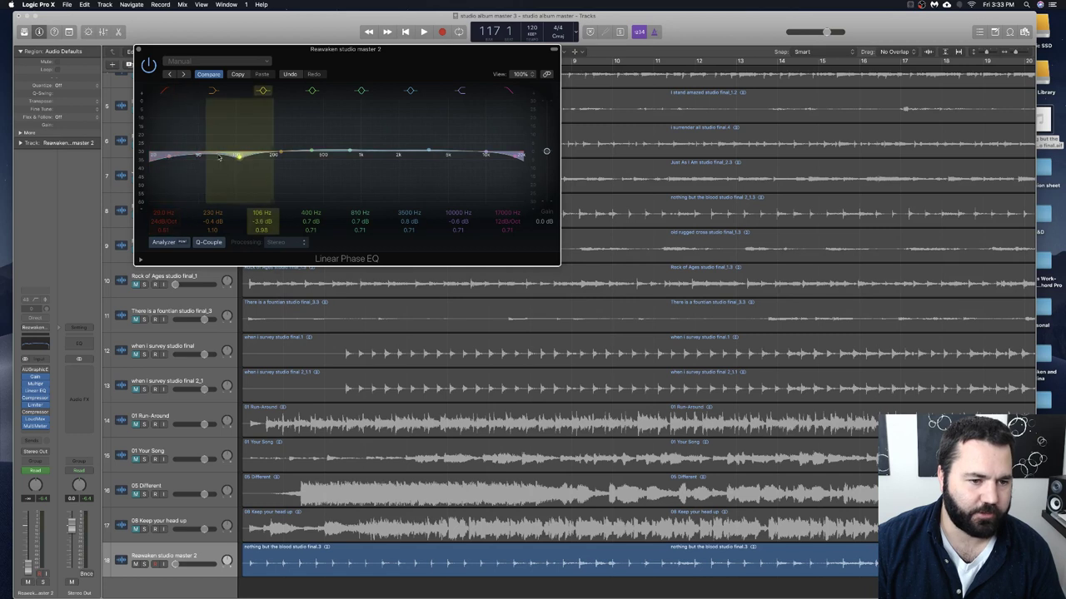
drag(237, 158, 236, 161)
drag(171, 161, 243, 158)
click(237, 159)
Widen the 114 Hz cut to a Q of 0.30 and shift it to 130 Hz at -4.3 dB.
scroll(242, 158, up, 5)
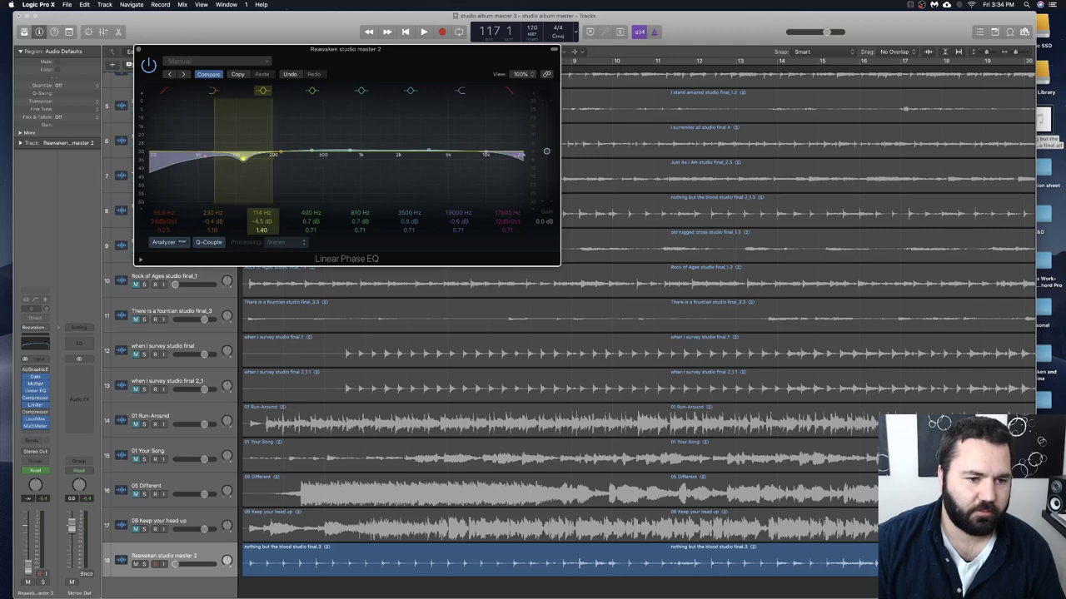
scroll(242, 158, down, 6)
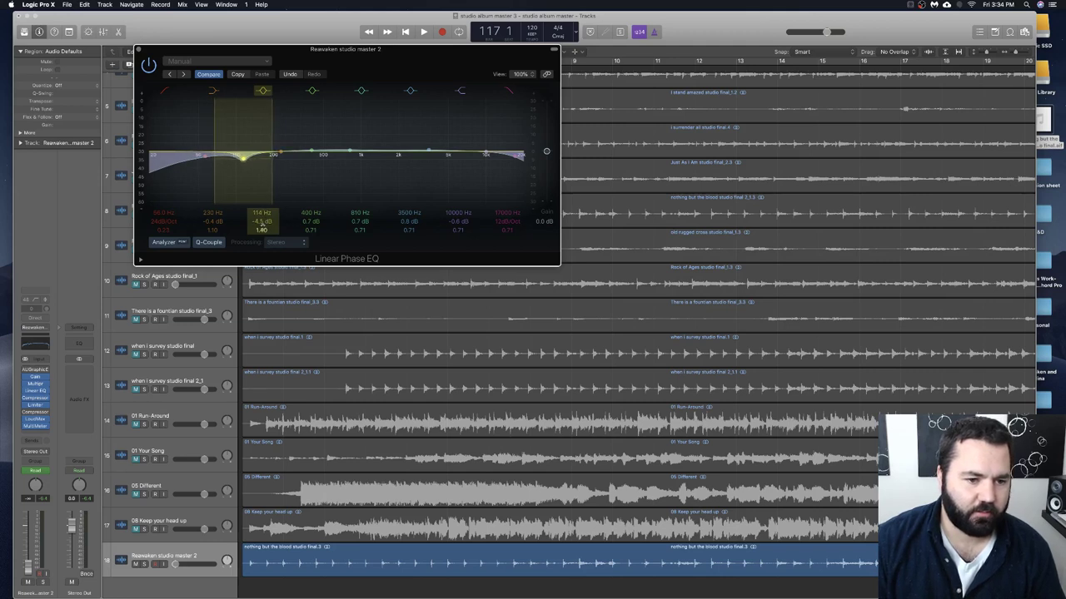
scroll(243, 159, down, 4)
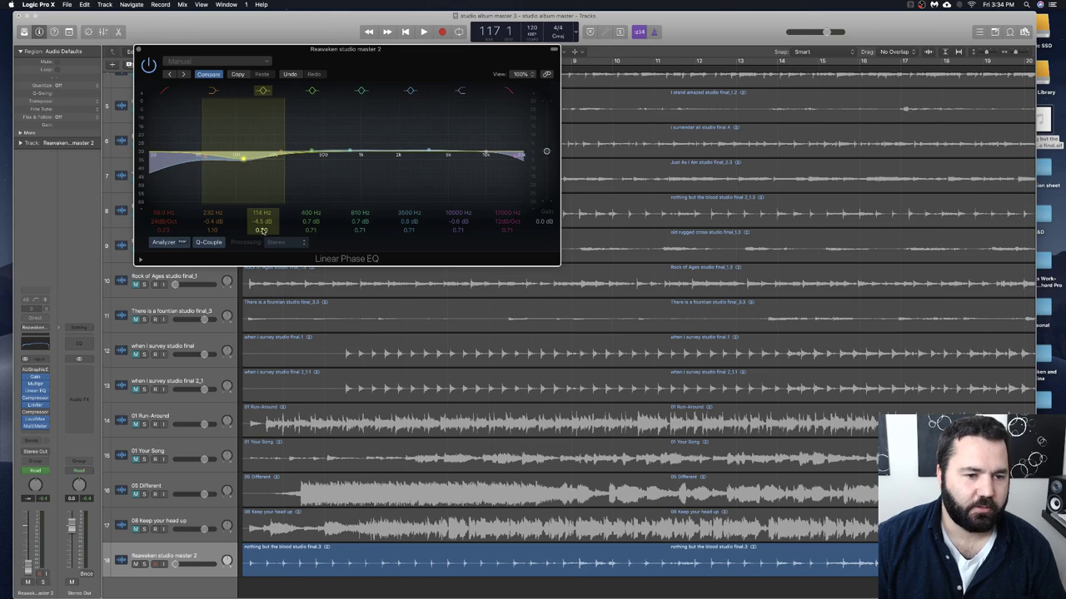
drag(242, 159, 251, 159)
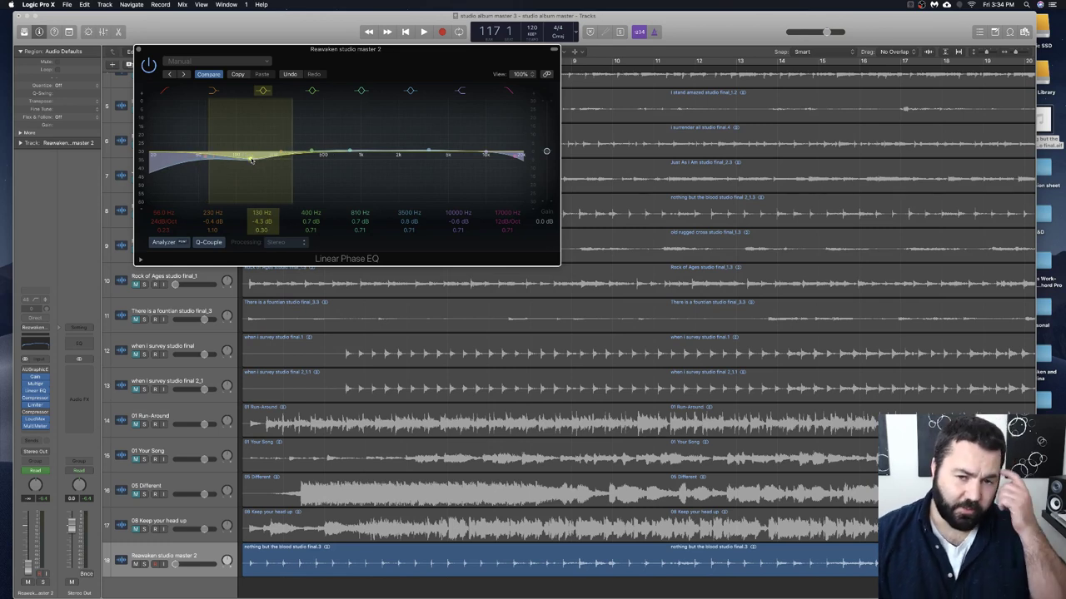
Set the EQ's 810 Hz band to 850 Hz at +2.2 dB and lower the high cut to 15600 Hz.
drag(349, 154, 351, 148)
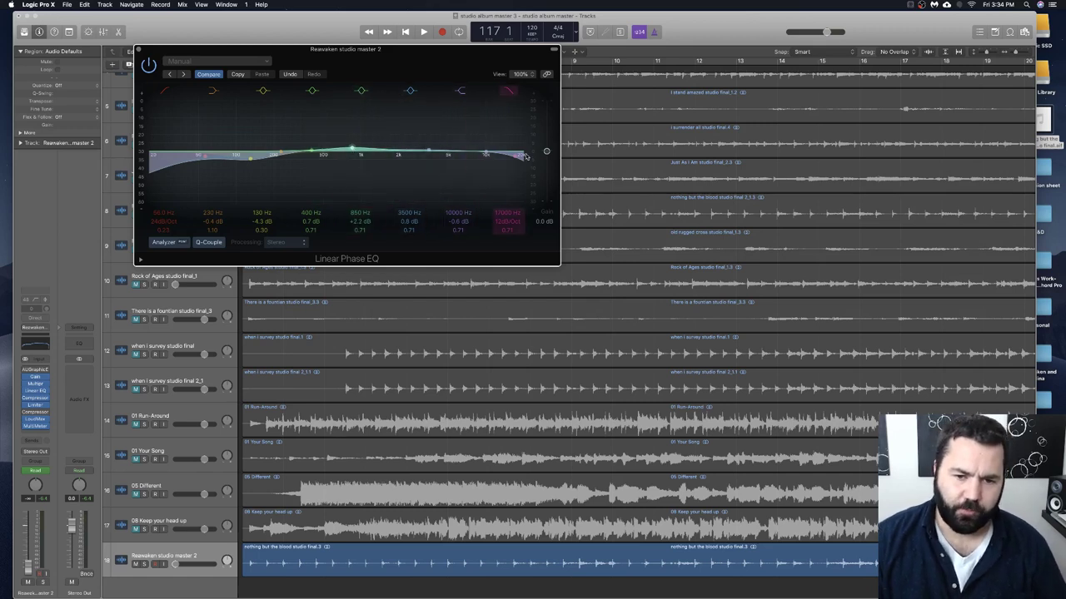
drag(510, 167, 505, 169)
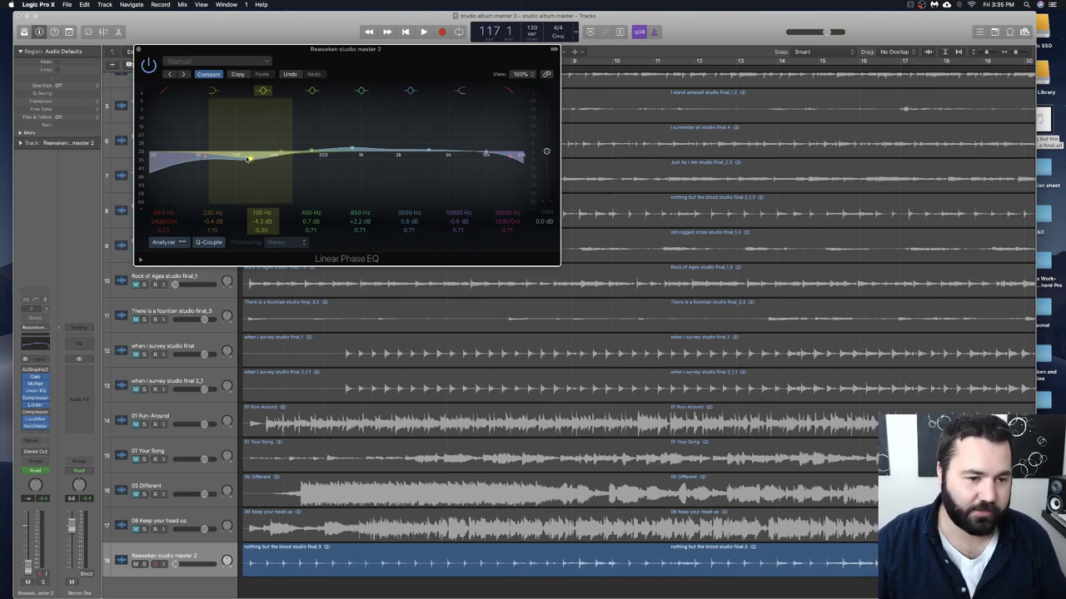
Move the 130 Hz cut to 142 Hz at -4.4 dB and close the Linear Phase EQ.
drag(252, 161, 256, 160)
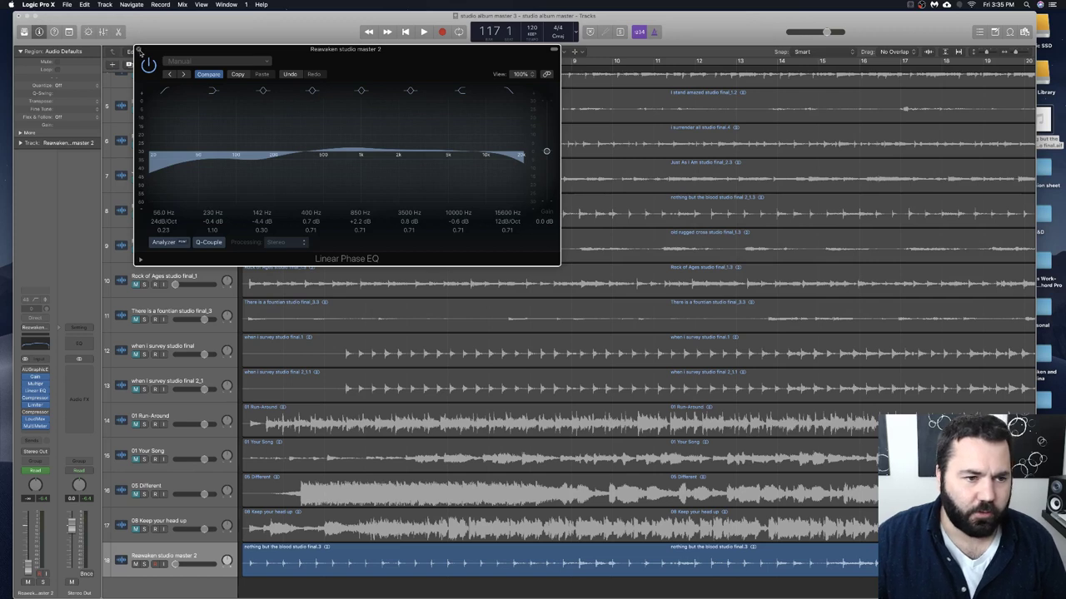
click(140, 51)
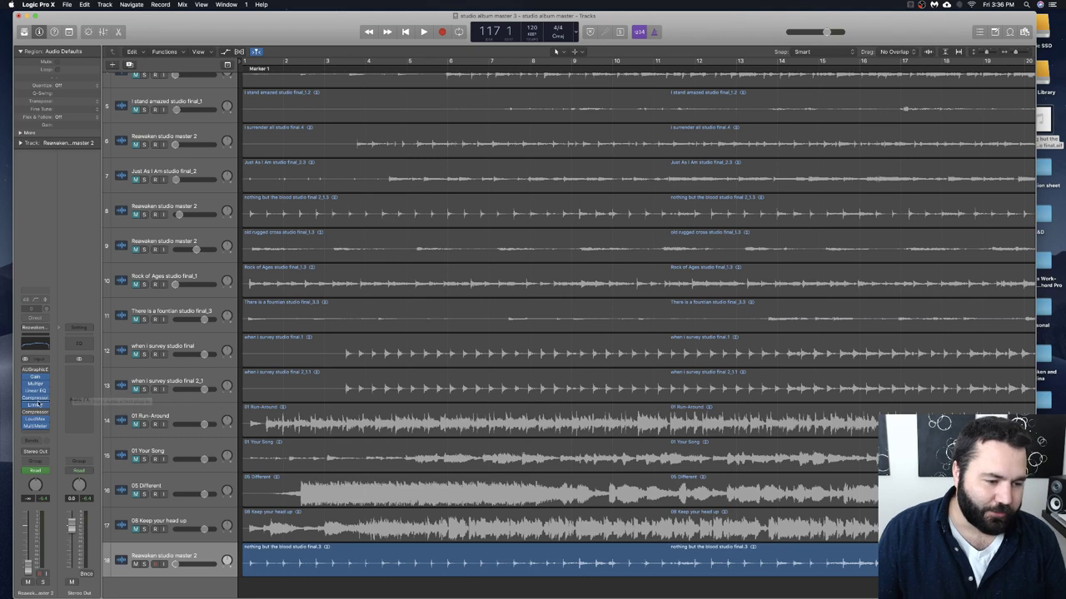
Open the first Compressor and play the song from bar 5 to about bar 23 to check its metering.
click(37, 399)
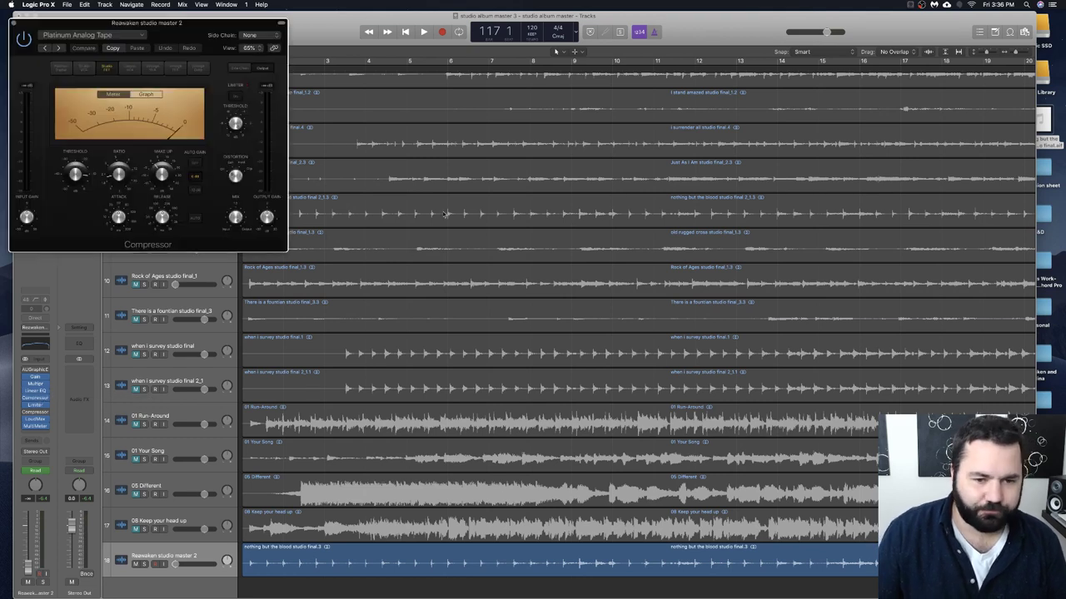
click(433, 67)
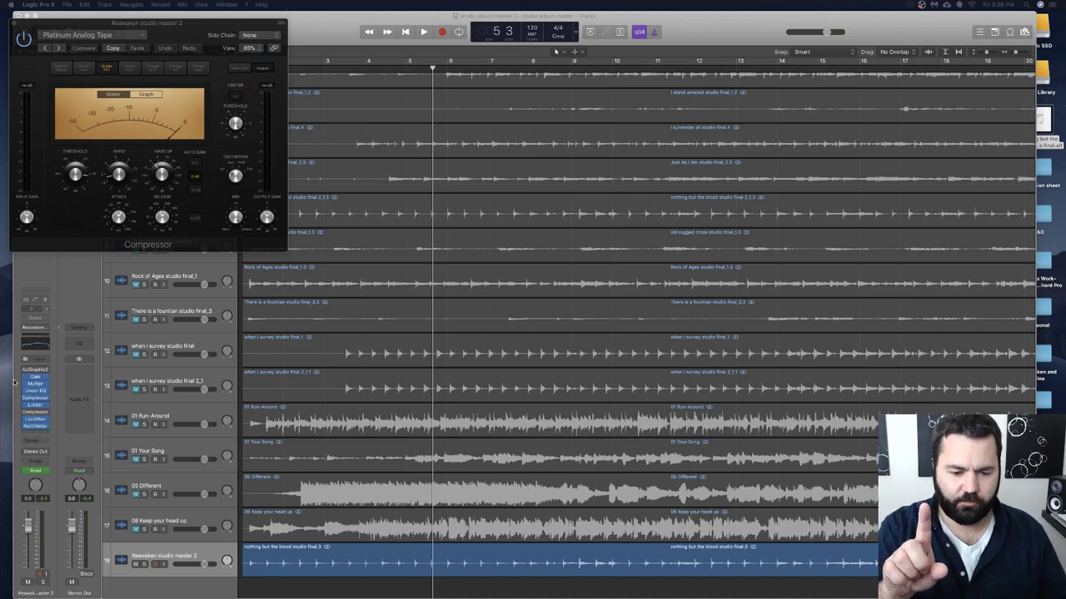
click(210, 241)
click(332, 26)
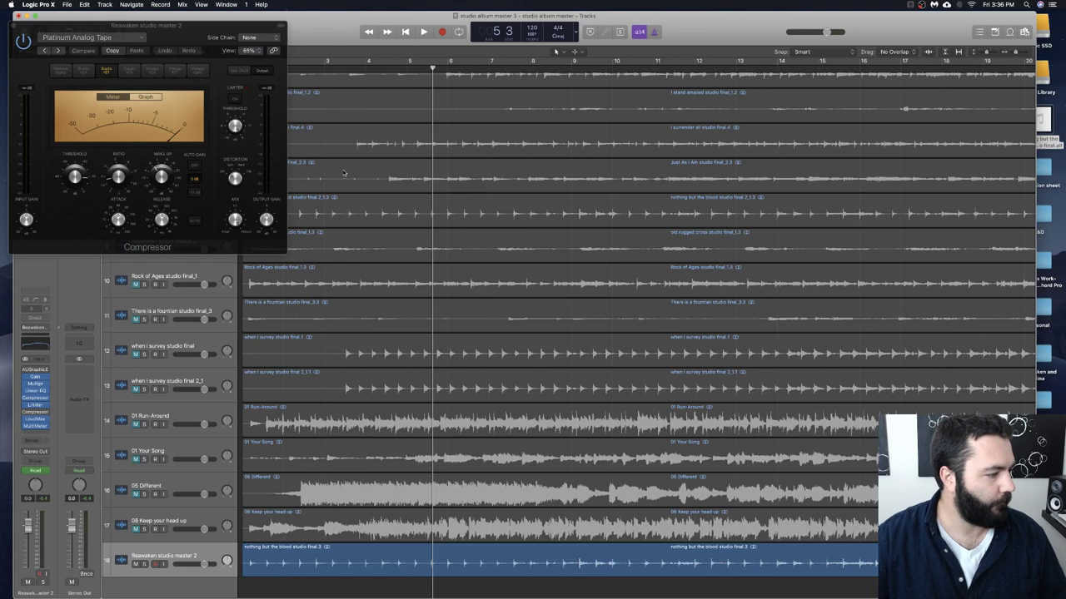
key(space)
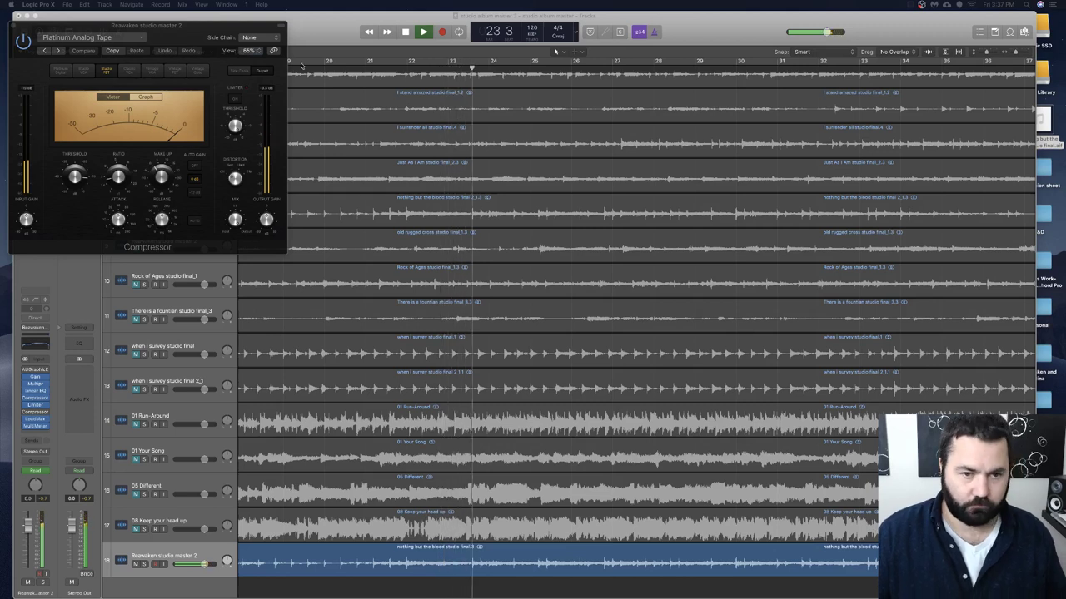
key(space)
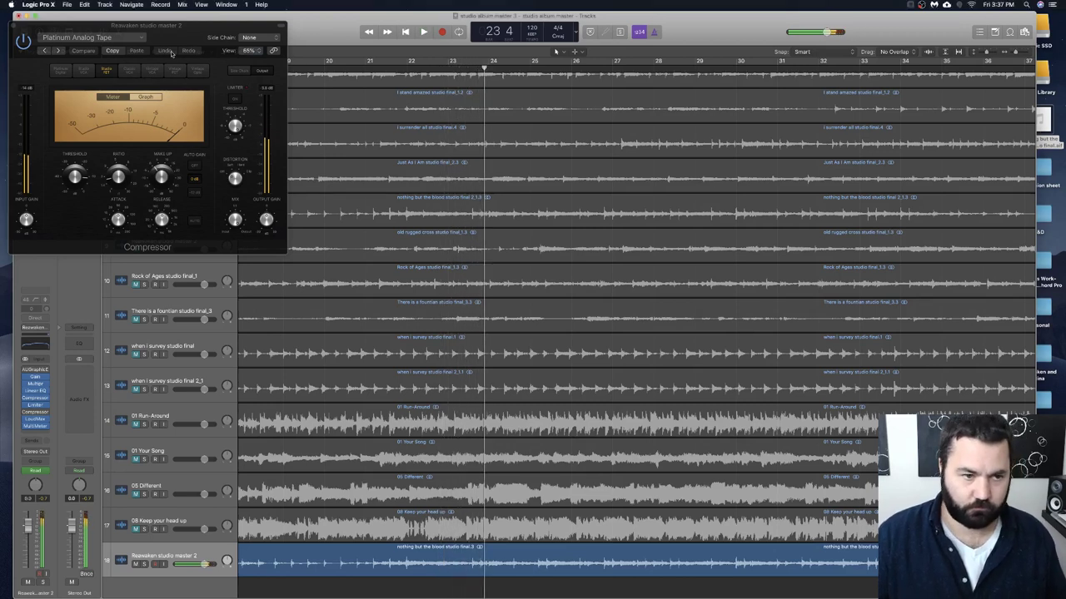
Close the Compressor, open the Limiter and play the song from bar 23 to about bar 27 to check its metering.
click(14, 27)
click(35, 405)
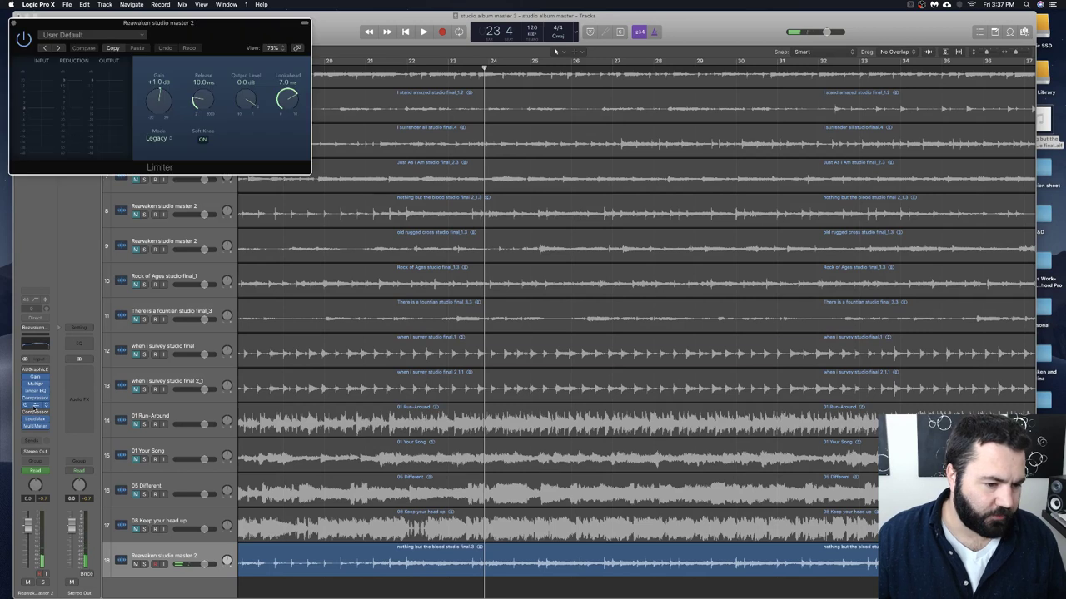
key(space)
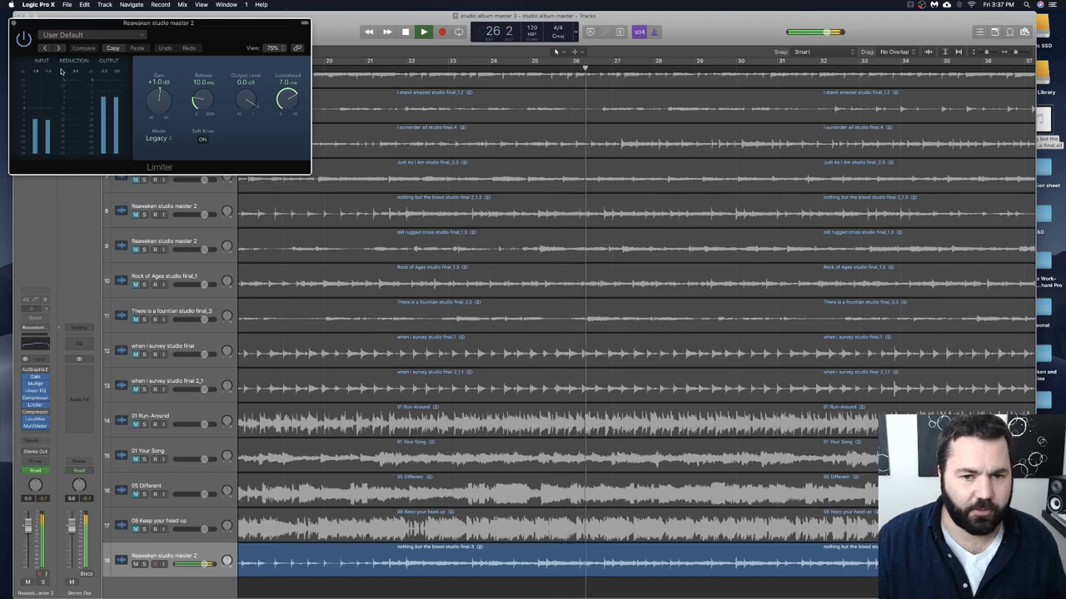
key(space)
click(14, 25)
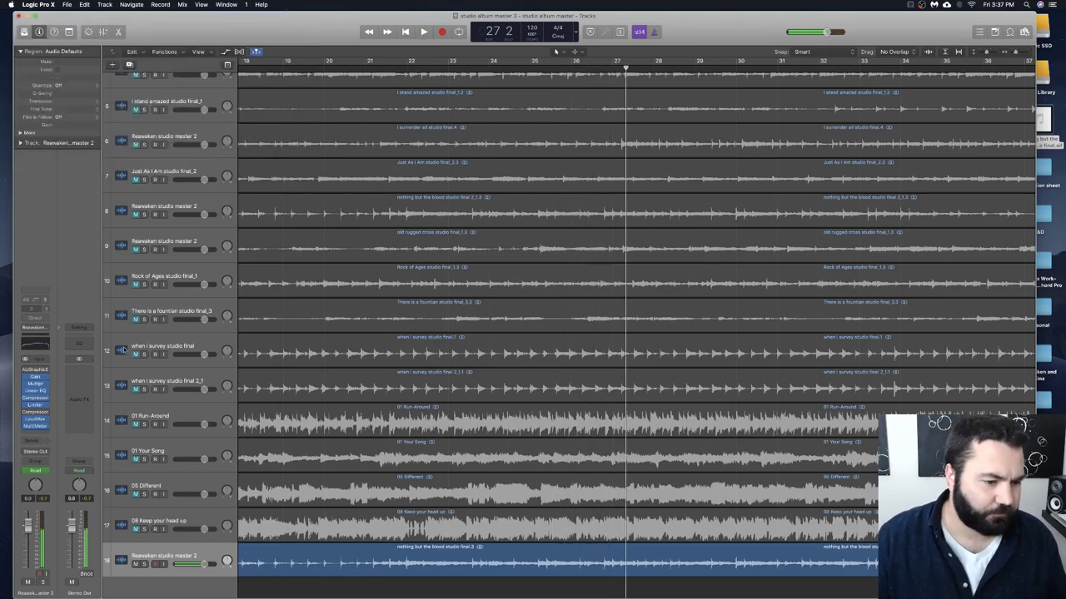
Open the second Compressor and play the song from bar 27 to about bar 33 to check its gain reduction.
click(35, 412)
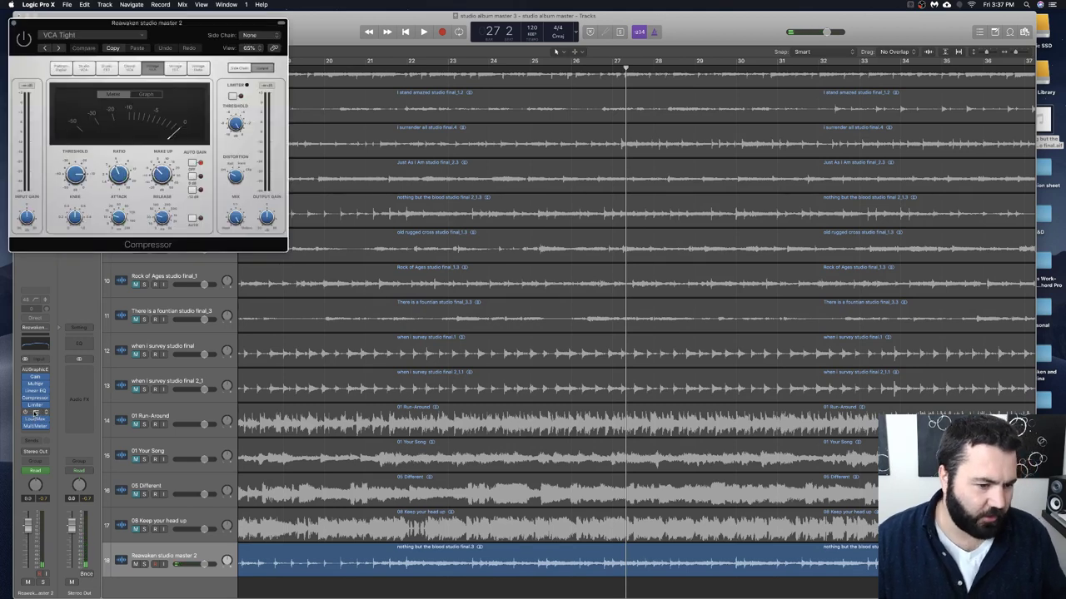
key(space)
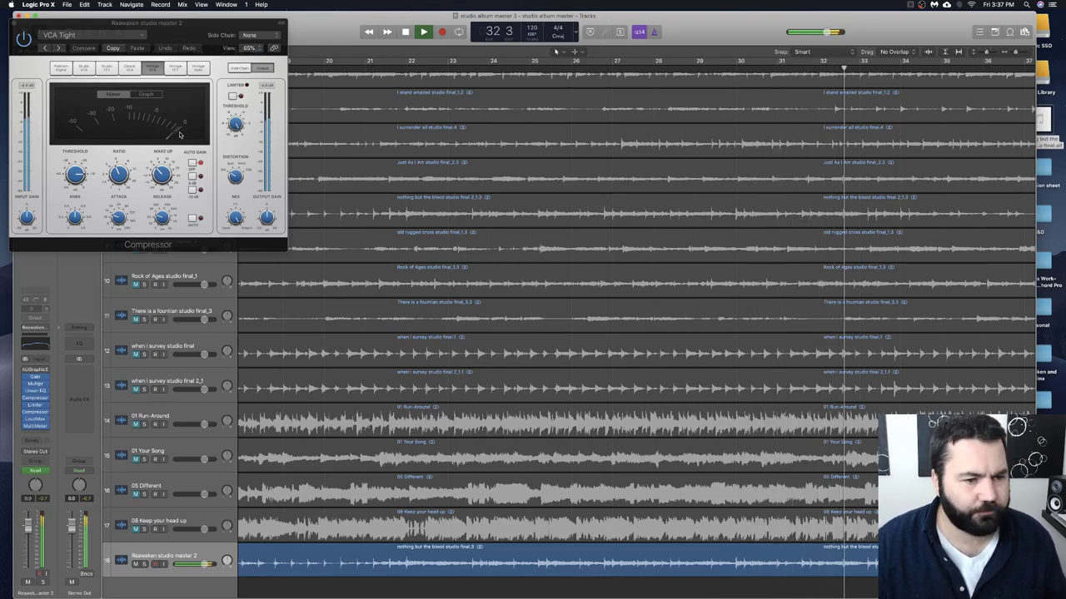
click(13, 23)
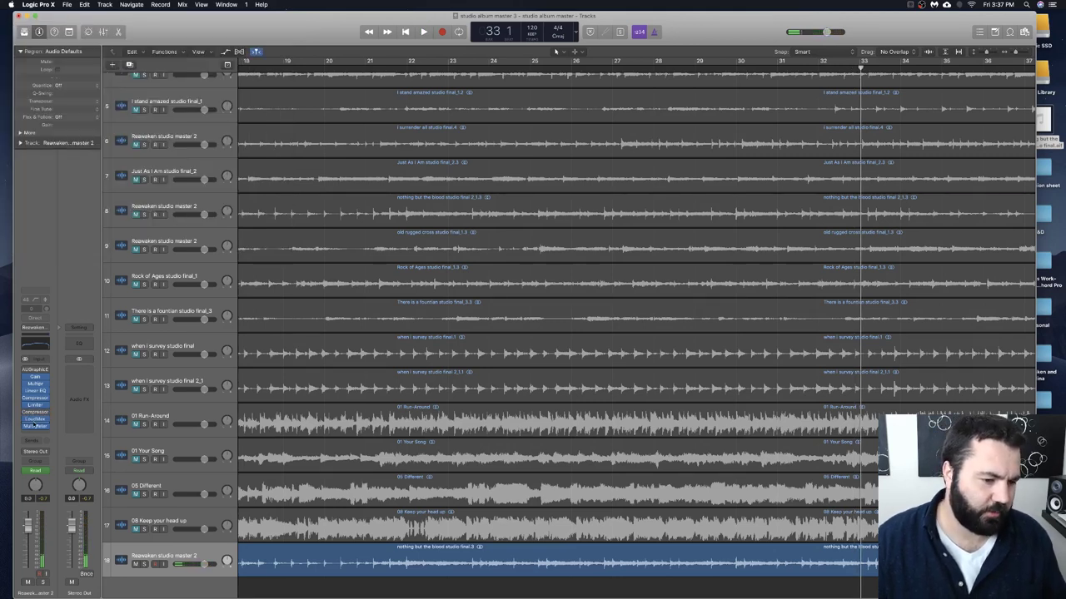
Open LoudMax and play the song from bar 33 to about bar 37 to check how much it limits.
click(35, 418)
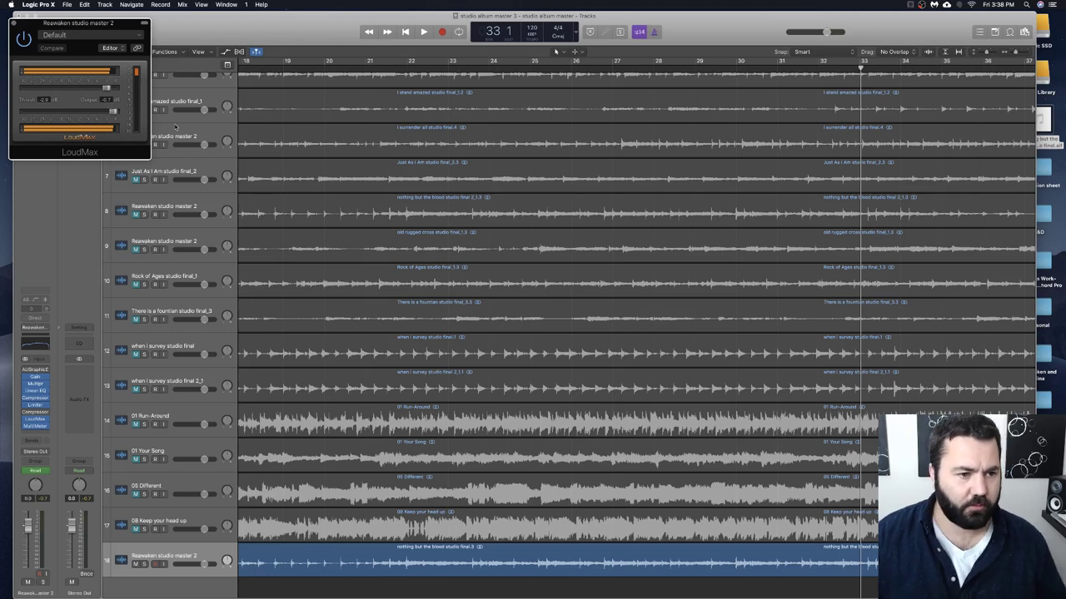
key(space)
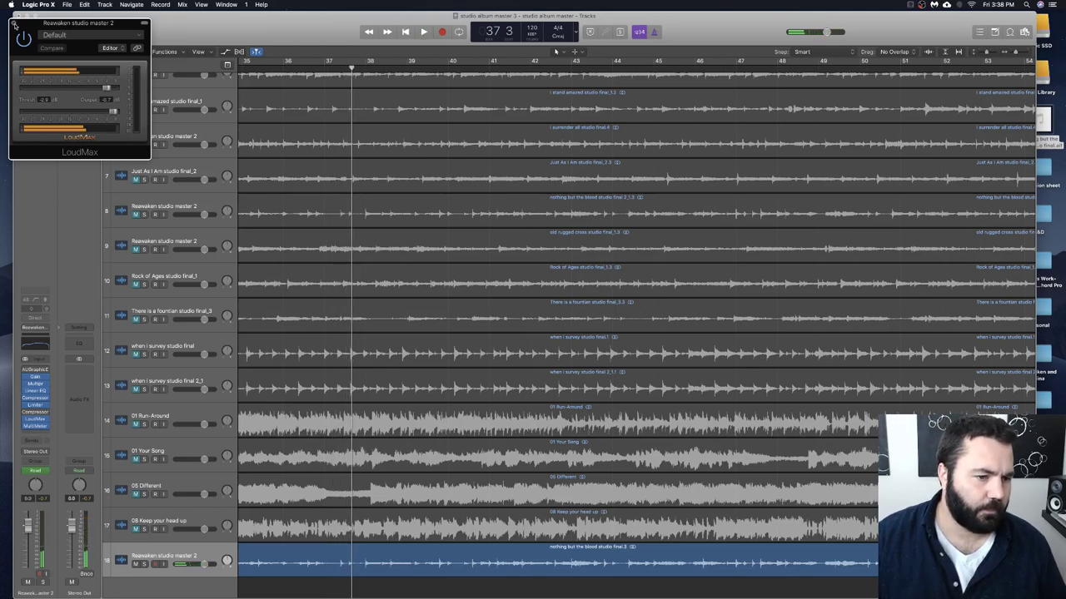
click(14, 25)
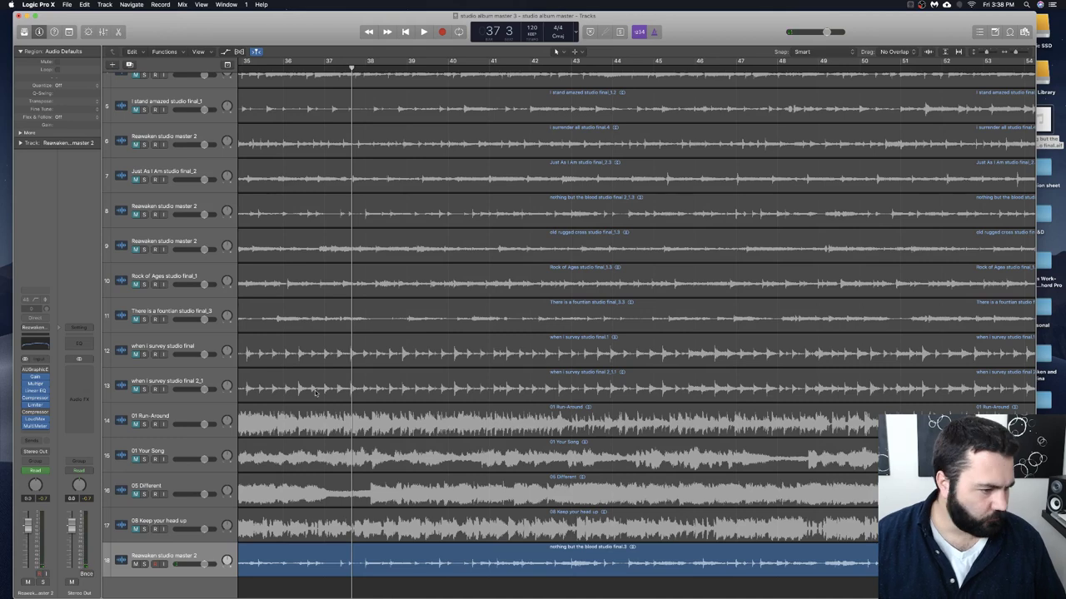
Move the playhead back to bar 30 and listen to the mastered song until about bar 62.
scroll(315, 391, left, 3)
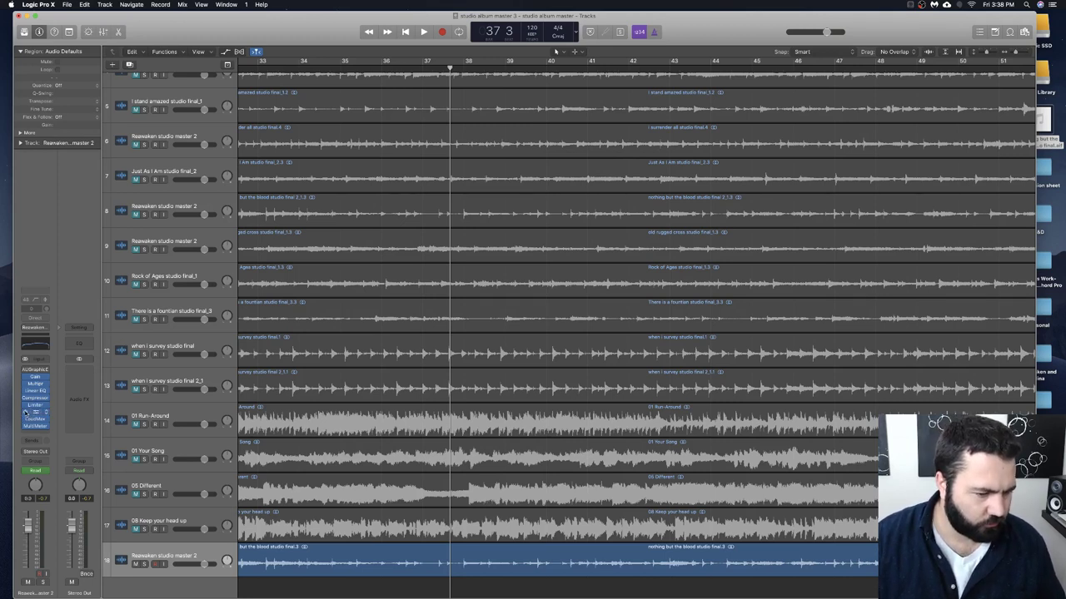
scroll(408, 529, left, 5)
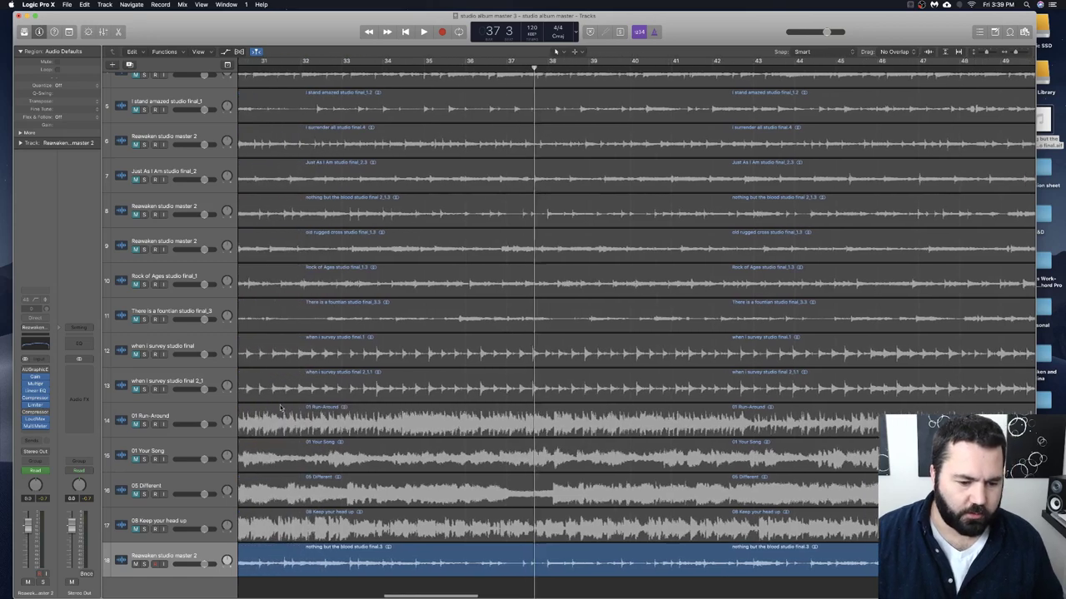
click(298, 68)
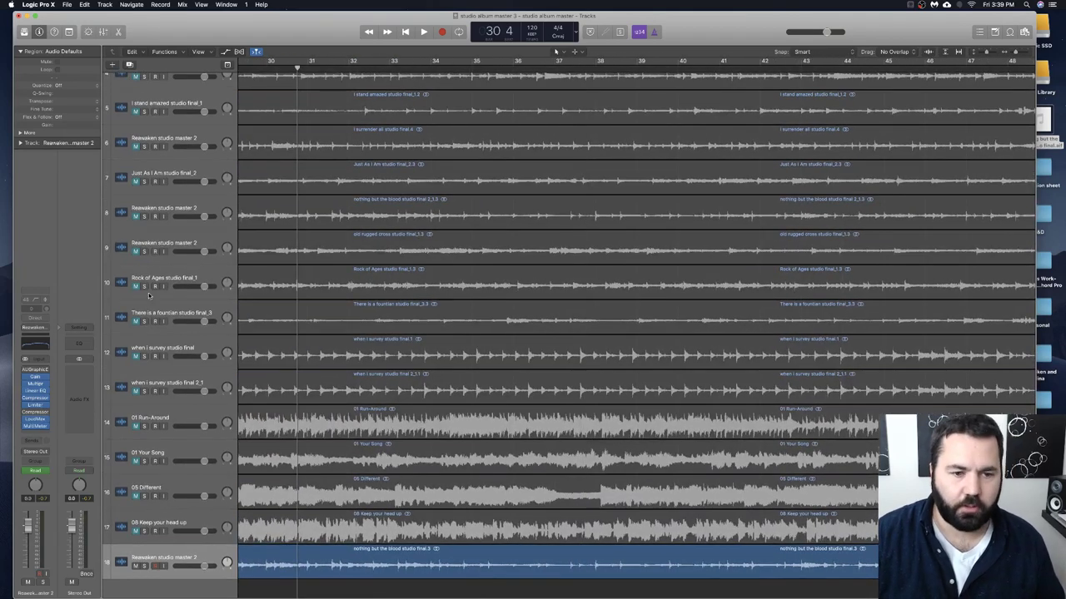
key(space)
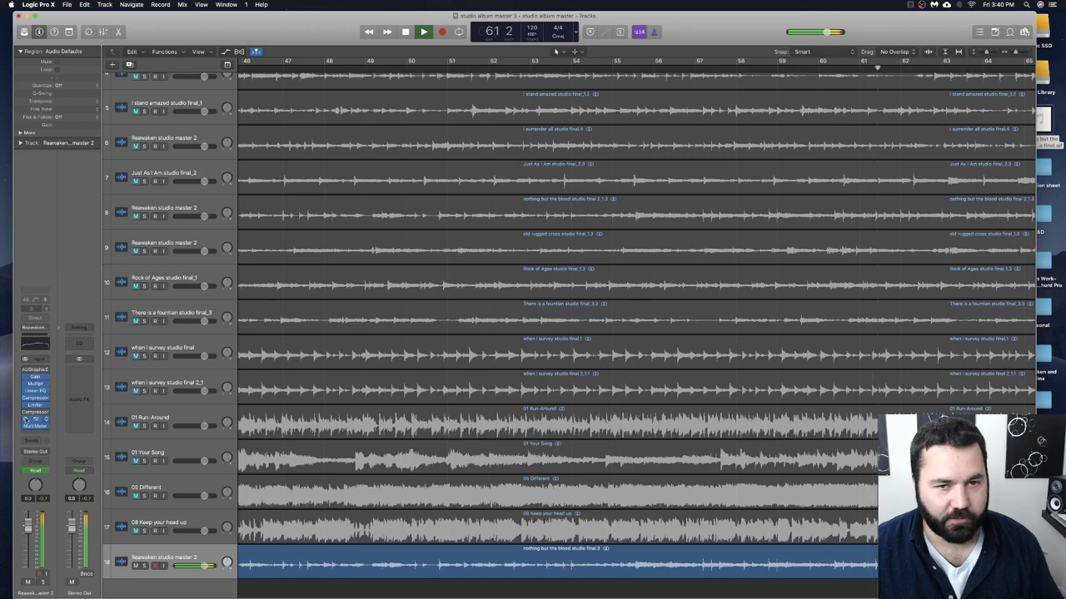
key(space)
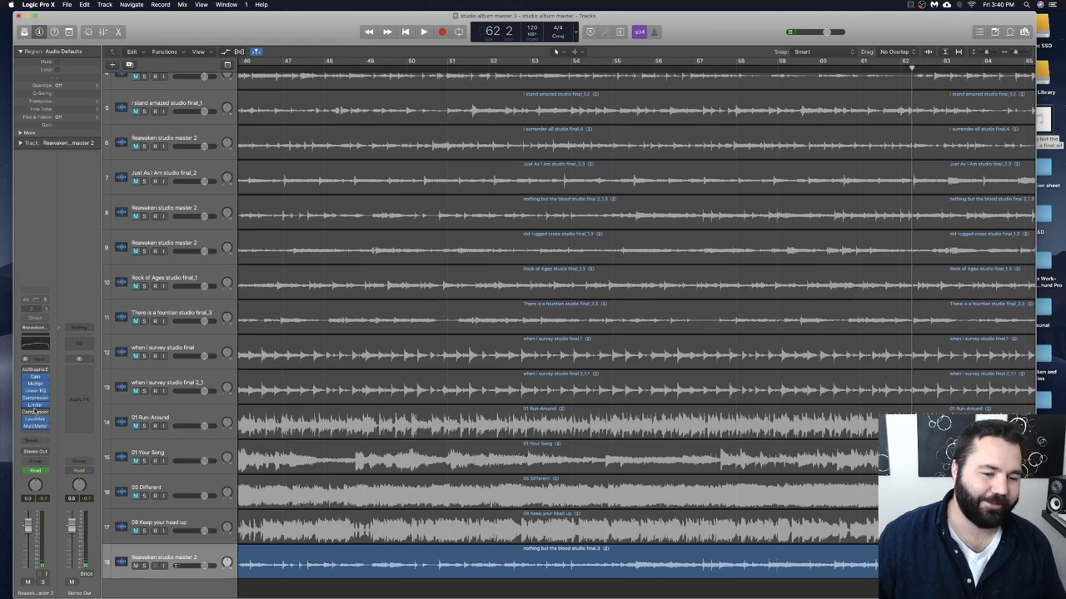
Open the MultiMeter, play a passage up to about bar 62 to examine its spectrum and loudness, and close it.
click(37, 426)
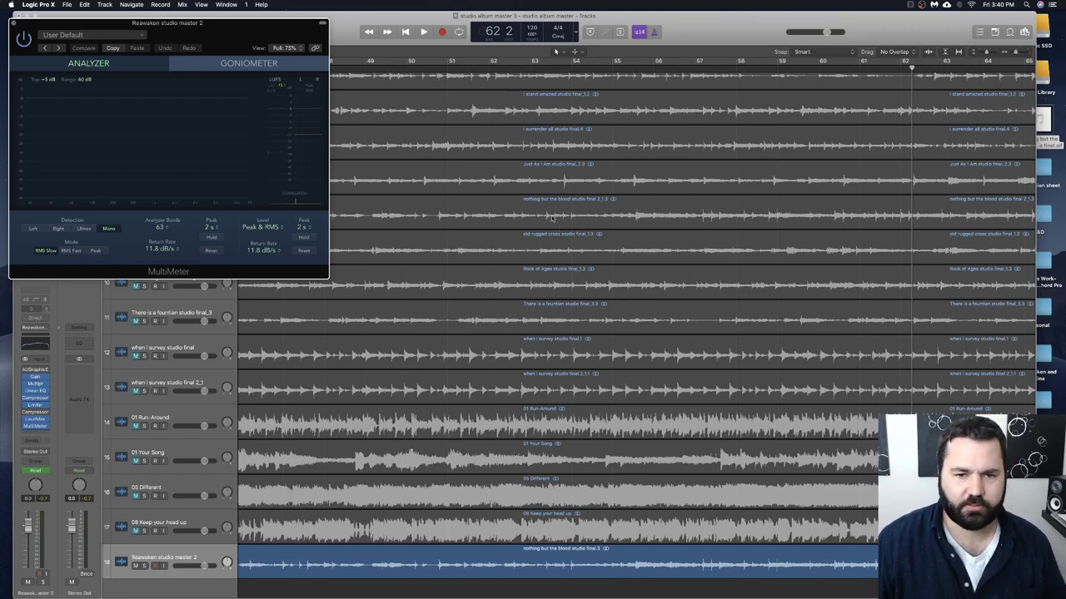
click(459, 67)
key(space)
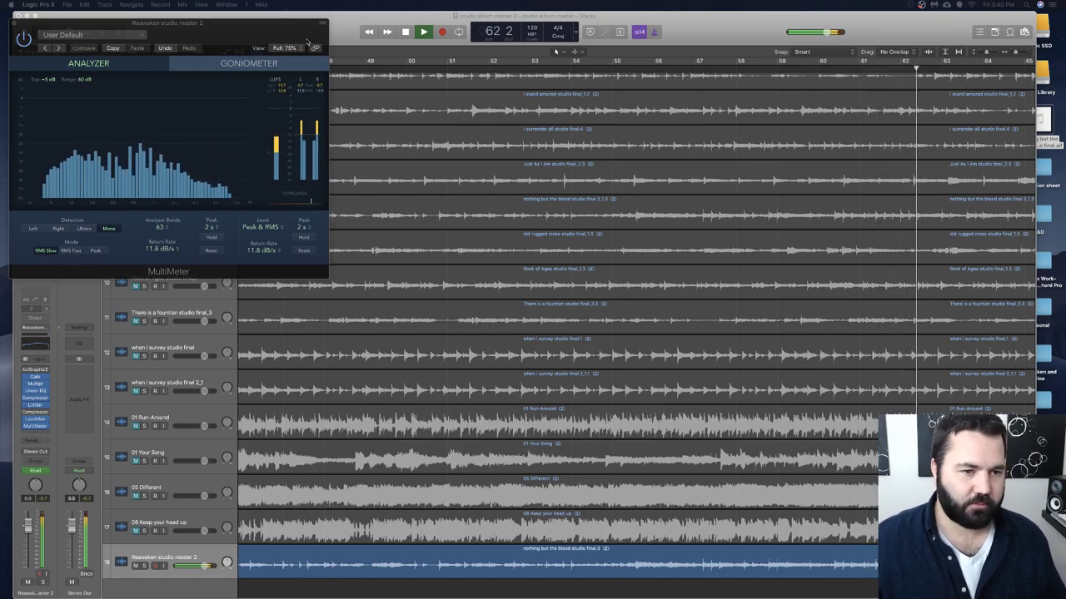
key(space)
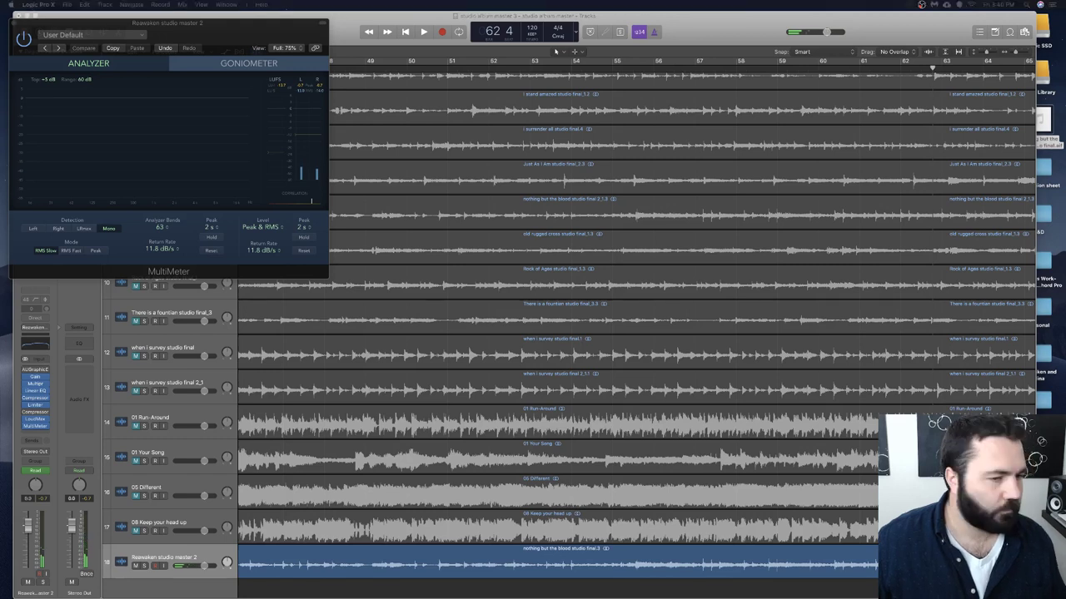
click(15, 23)
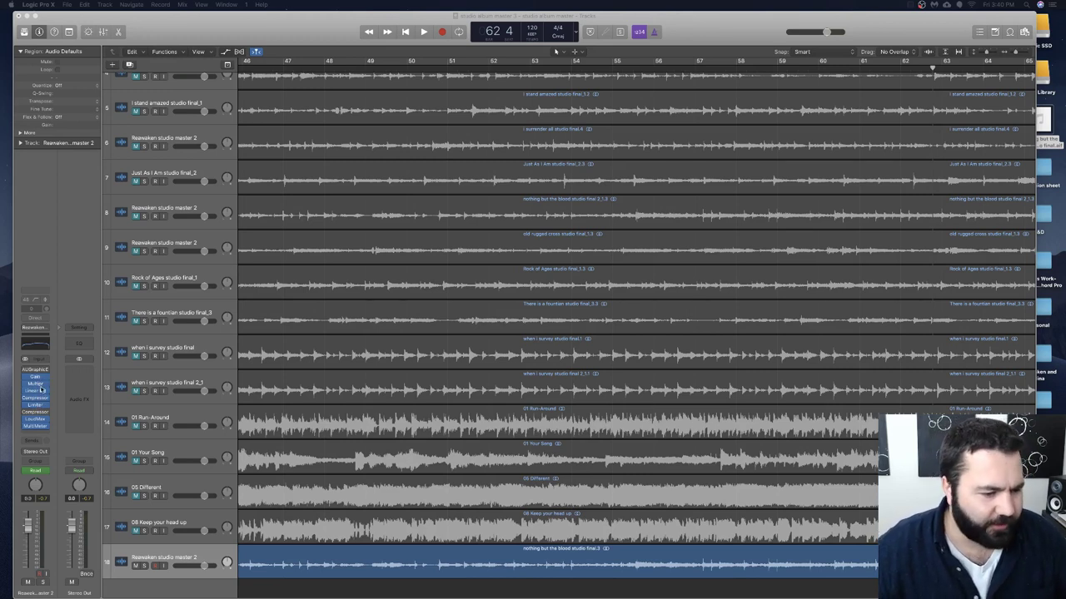
Briefly unmute and re-mute the "08 Keep your head up", "05 Different" and "Rock of Ages" tracks in turn.
scroll(264, 451, right, 10)
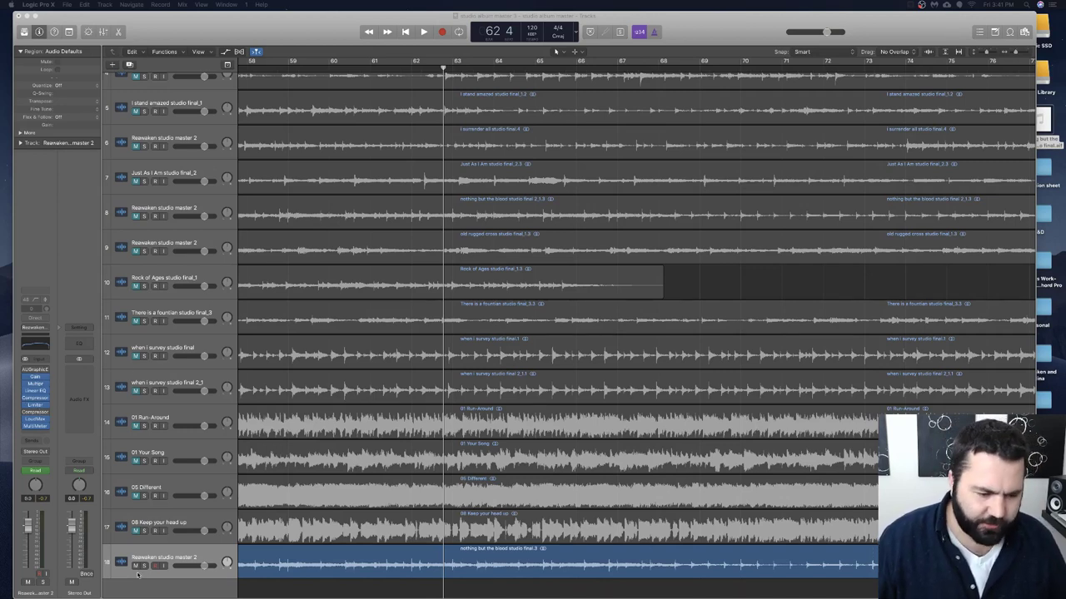
shift+click(133, 534)
shift+click(133, 533)
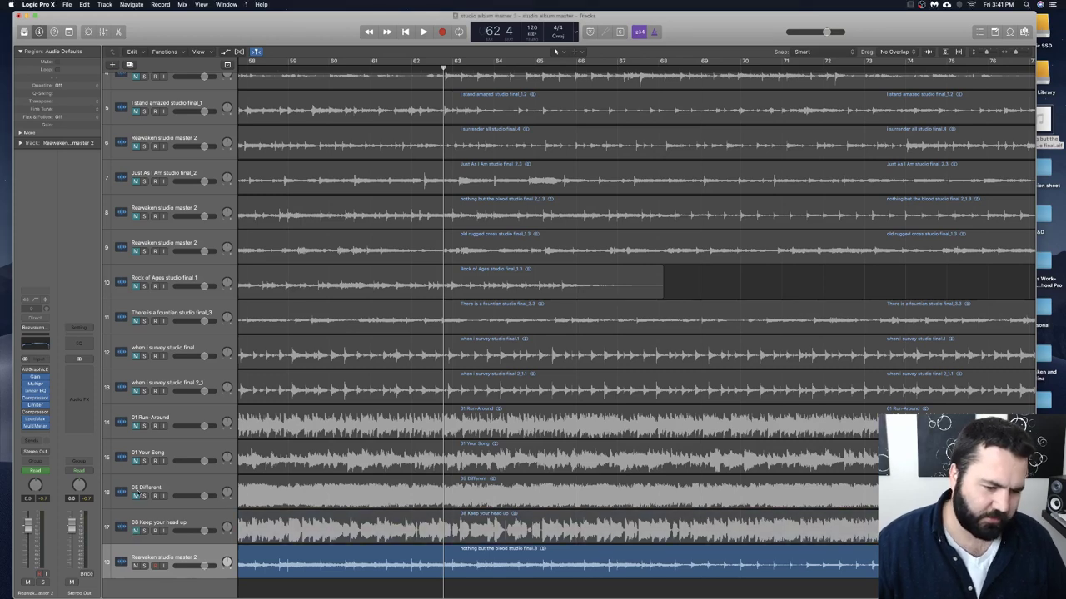
shift+click(135, 497)
shift+click(136, 500)
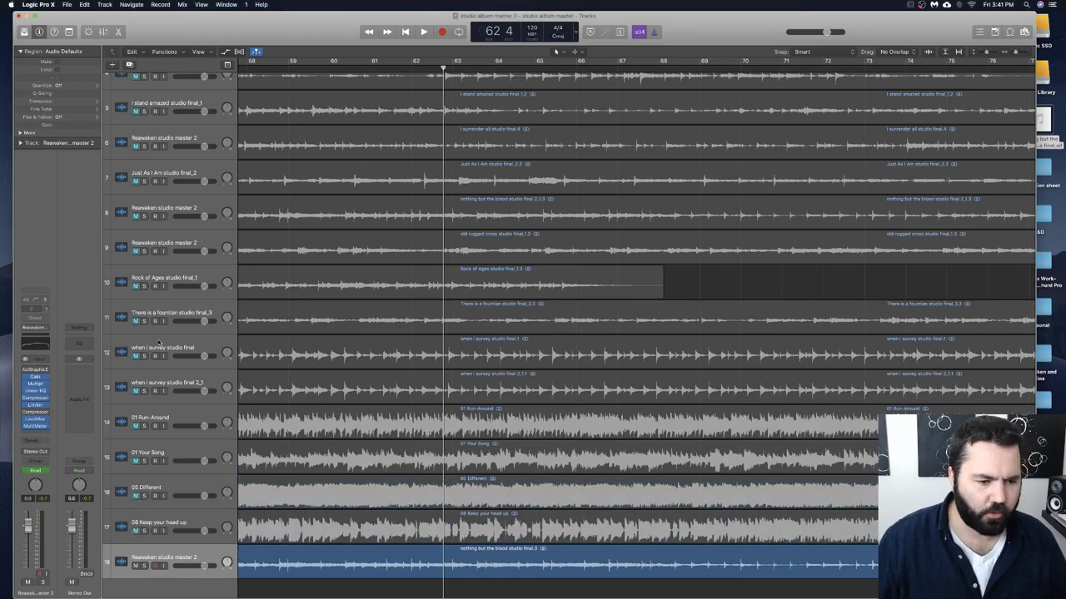
shift+click(138, 288)
scroll(125, 287, left, 10)
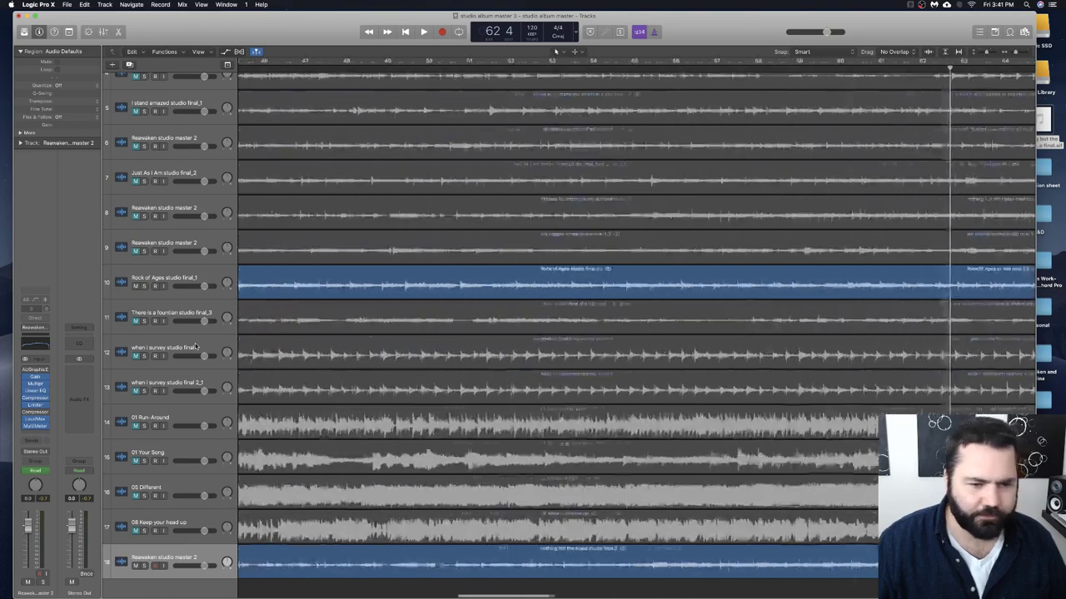
shift+click(134, 288)
Shrink the track heights so all 18 tracks fit on screen and bring the start of the timeline into view.
scroll(340, 388, left, 12)
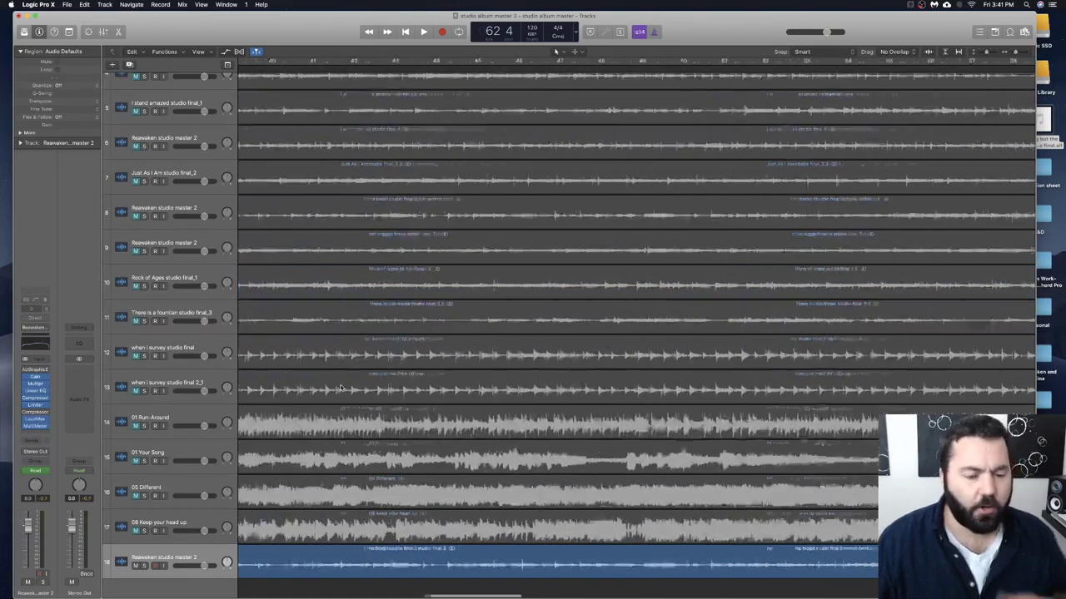
scroll(340, 389, left, 5)
scroll(340, 389, up, 1)
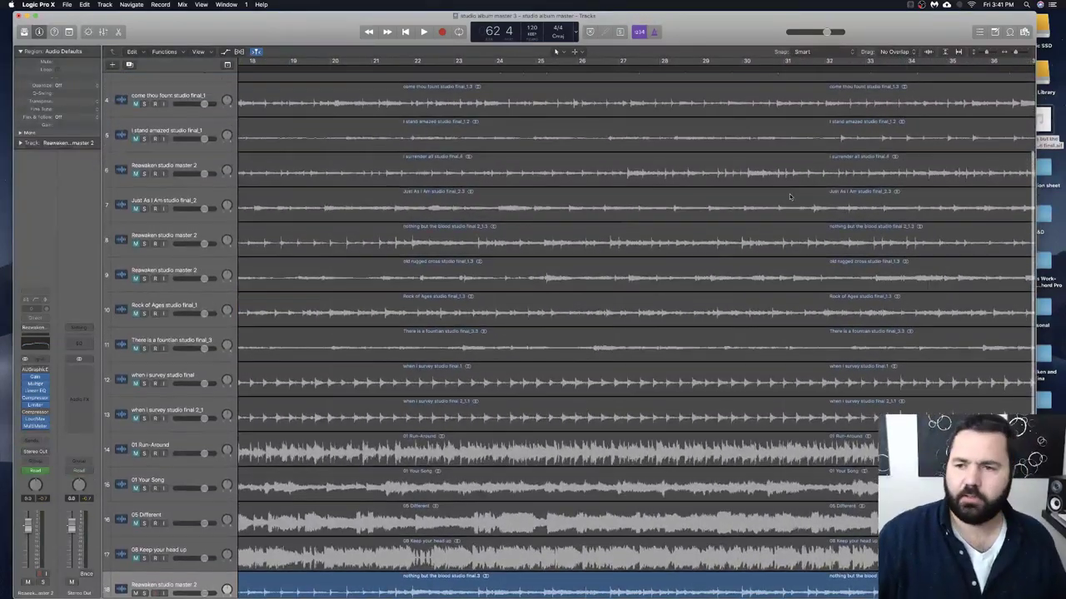
drag(987, 51, 985, 52)
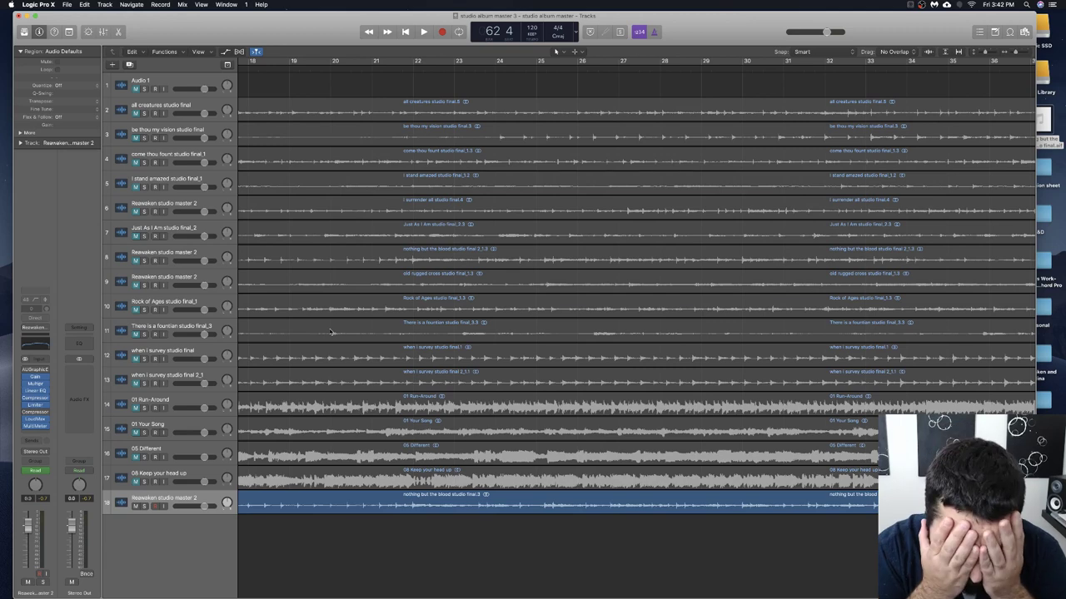
scroll(330, 332, left, 10)
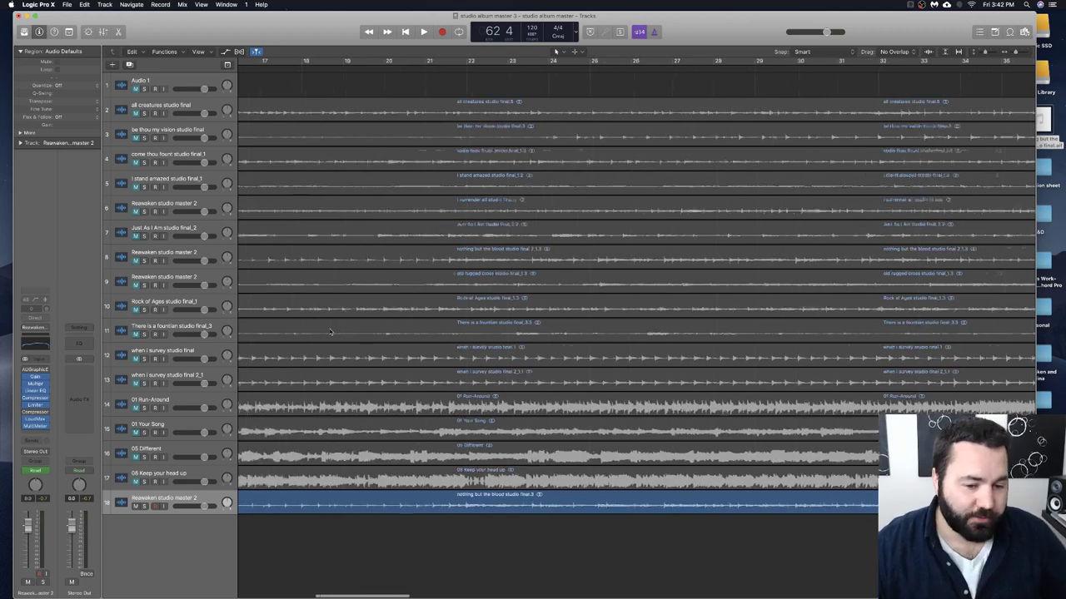
scroll(329, 333, left, 5)
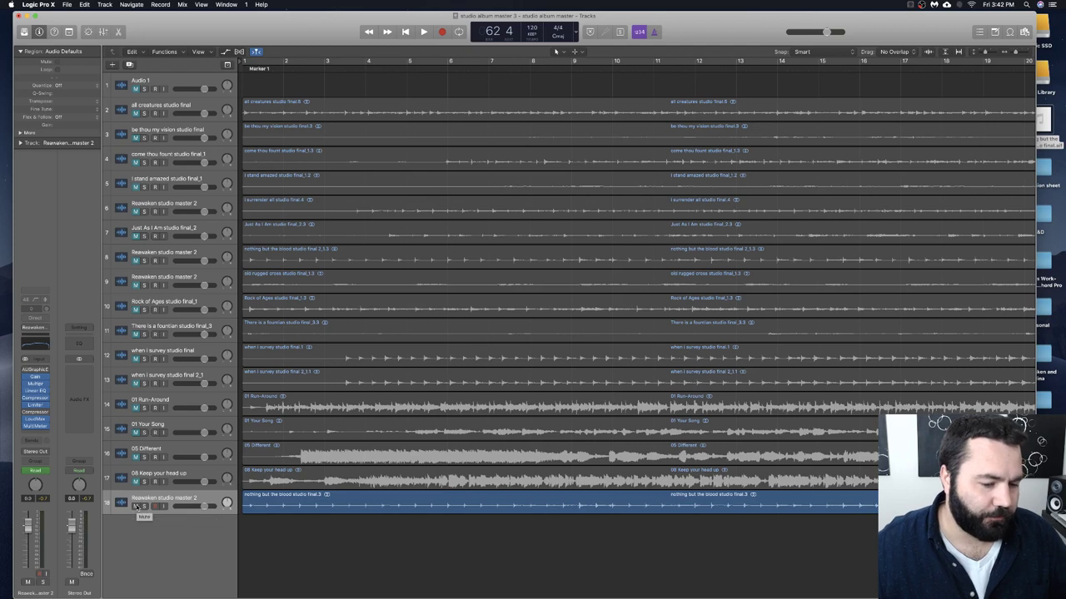
Turn on the cycle range, try adding MP3 beside PCM in the bounce settings, remove it again and cancel the bounce.
click(345, 63)
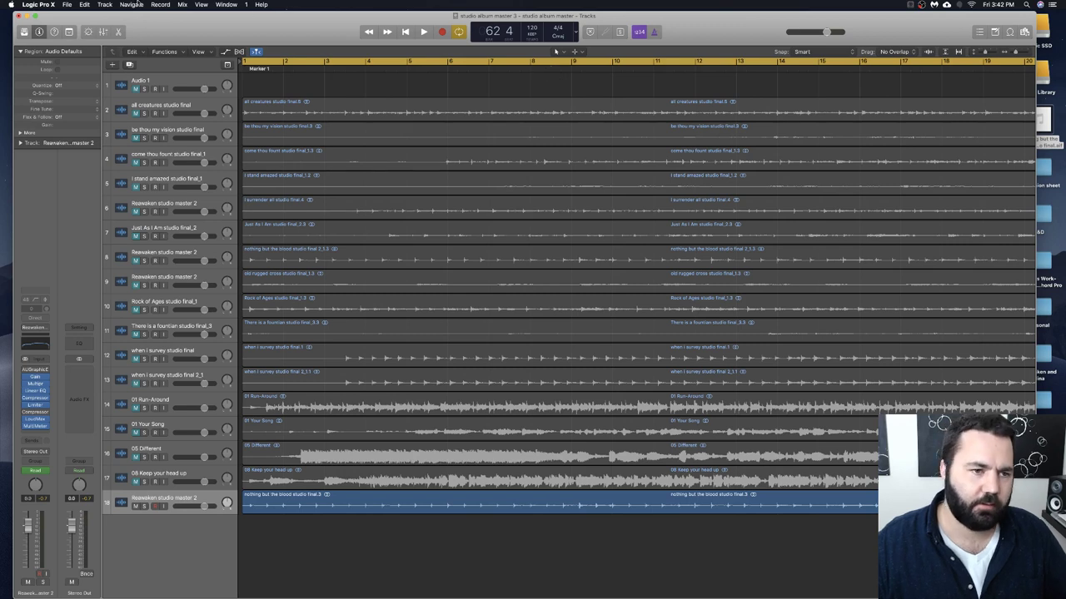
key(super+b)
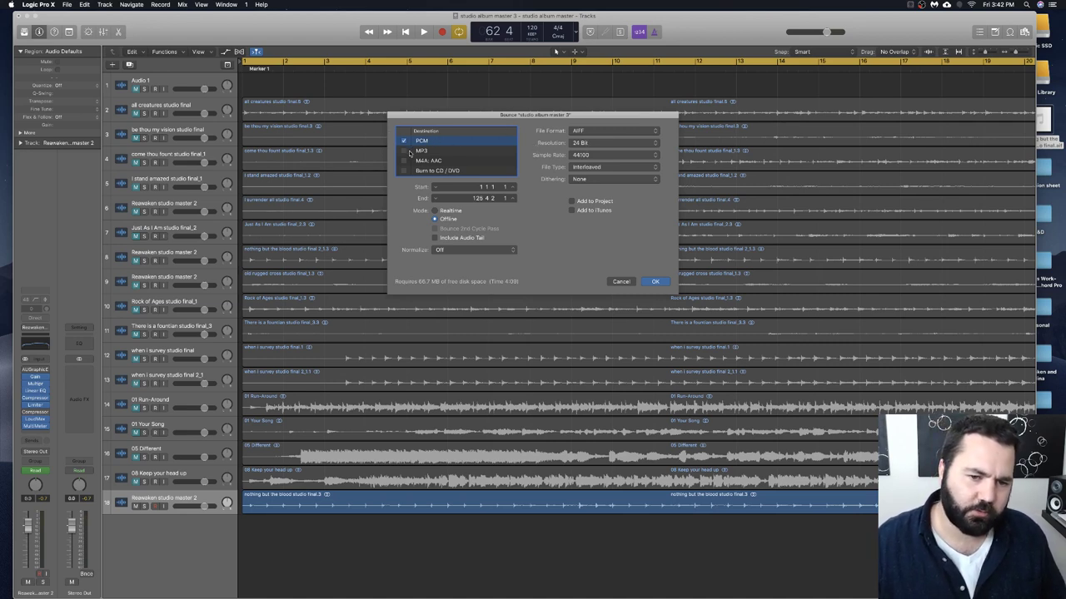
click(404, 151)
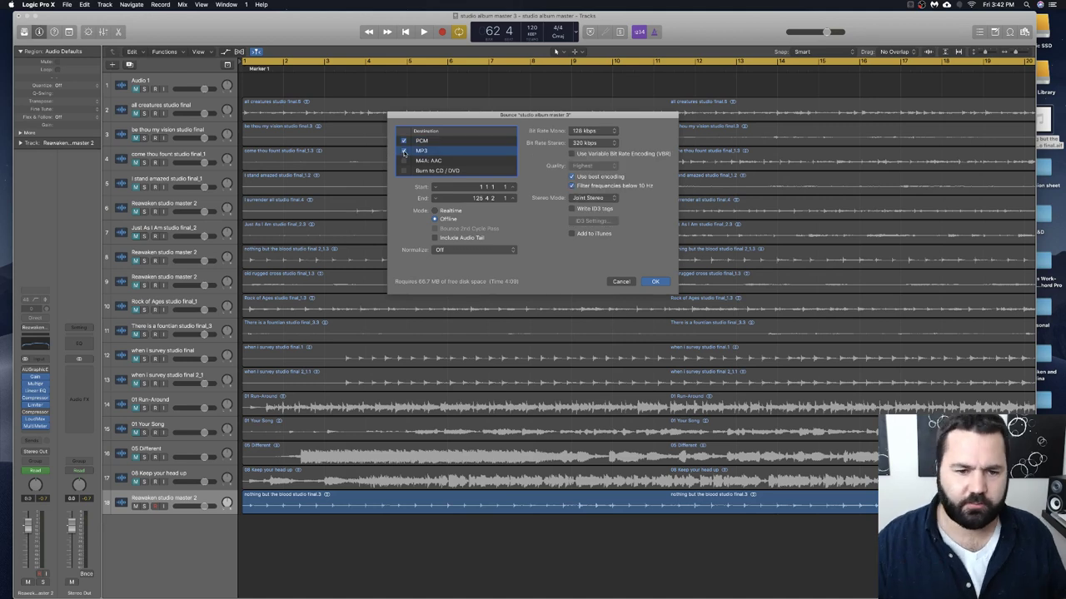
click(454, 141)
click(453, 151)
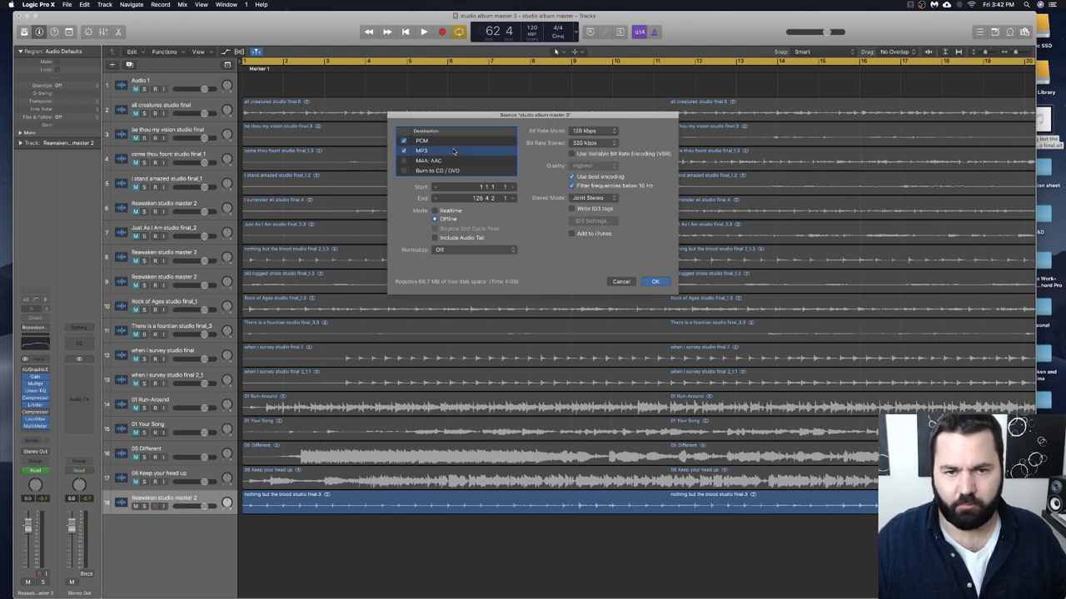
click(404, 151)
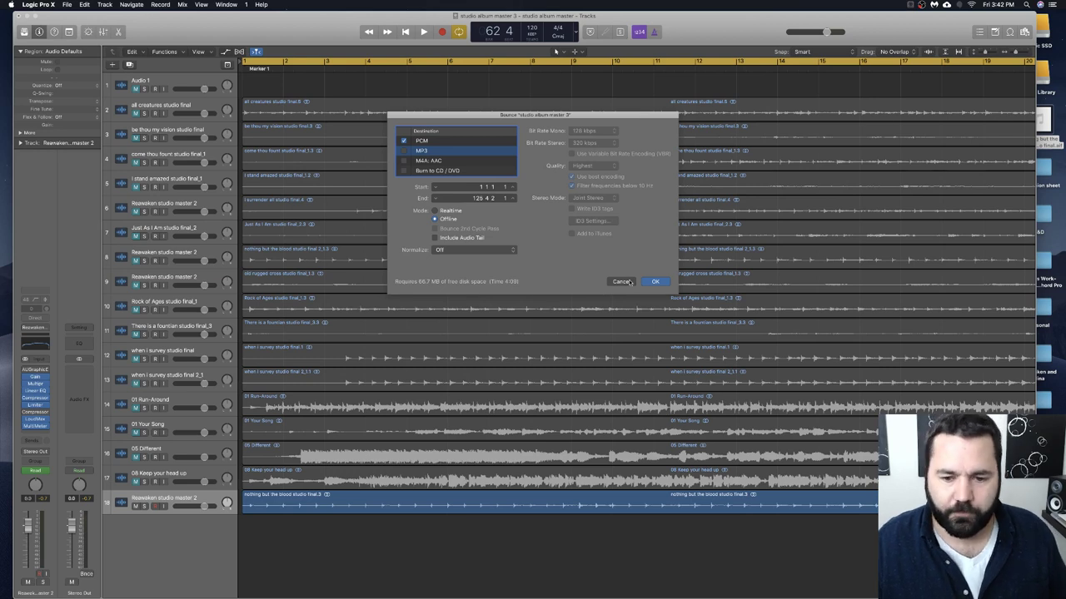
click(656, 284)
click(623, 283)
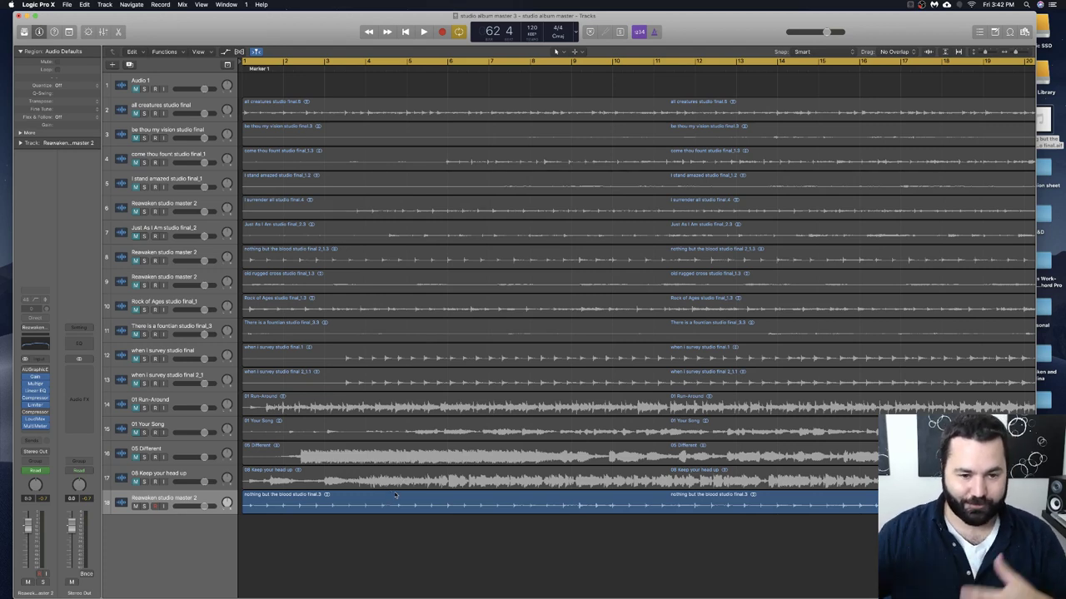
Unmute the "Rock of Ages studio final_1" track and turn off the cycle range.
click(135, 310)
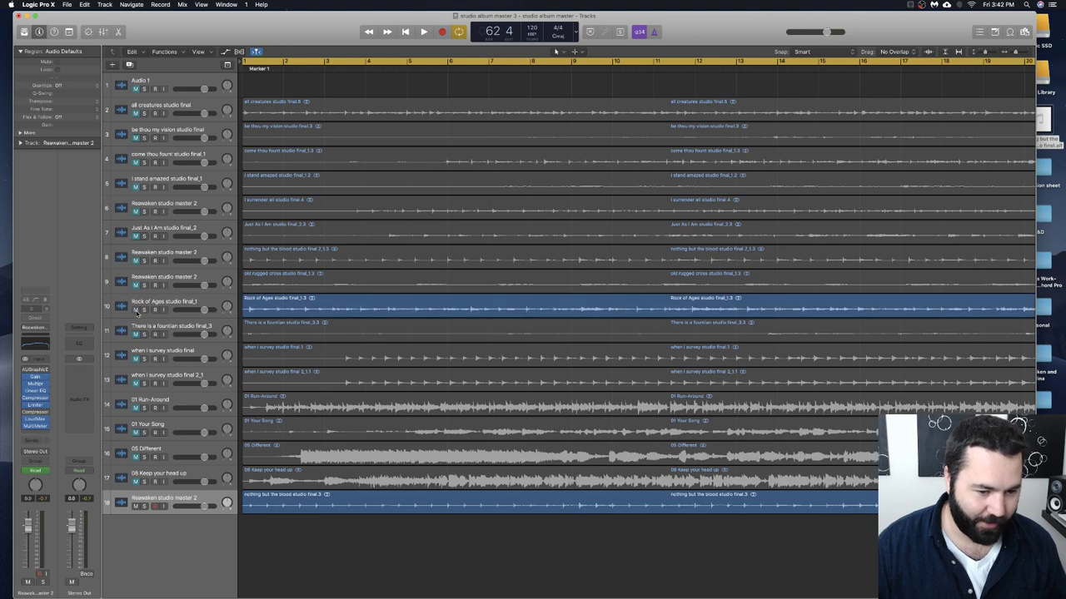
click(422, 61)
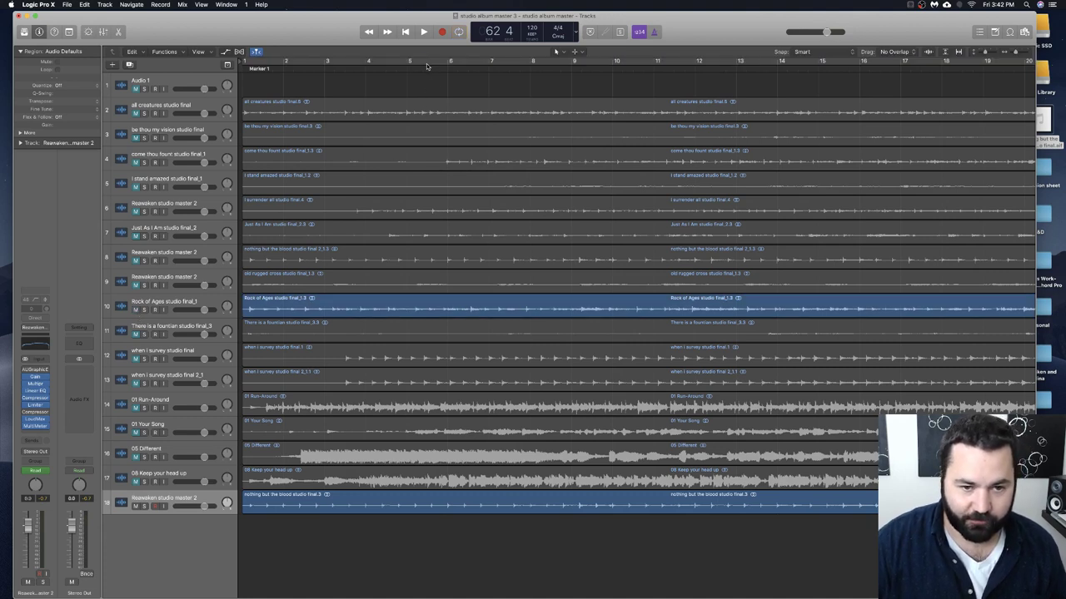
Play the project from about bar 5 and mute the "Rock of Ages studio final_1" track again.
double_click(425, 68)
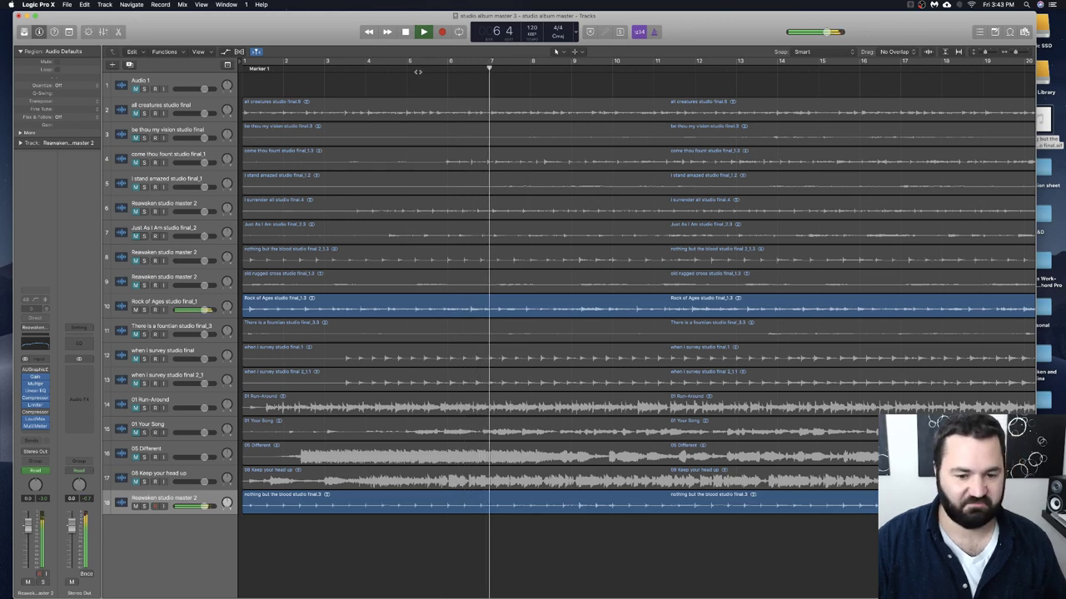
click(134, 309)
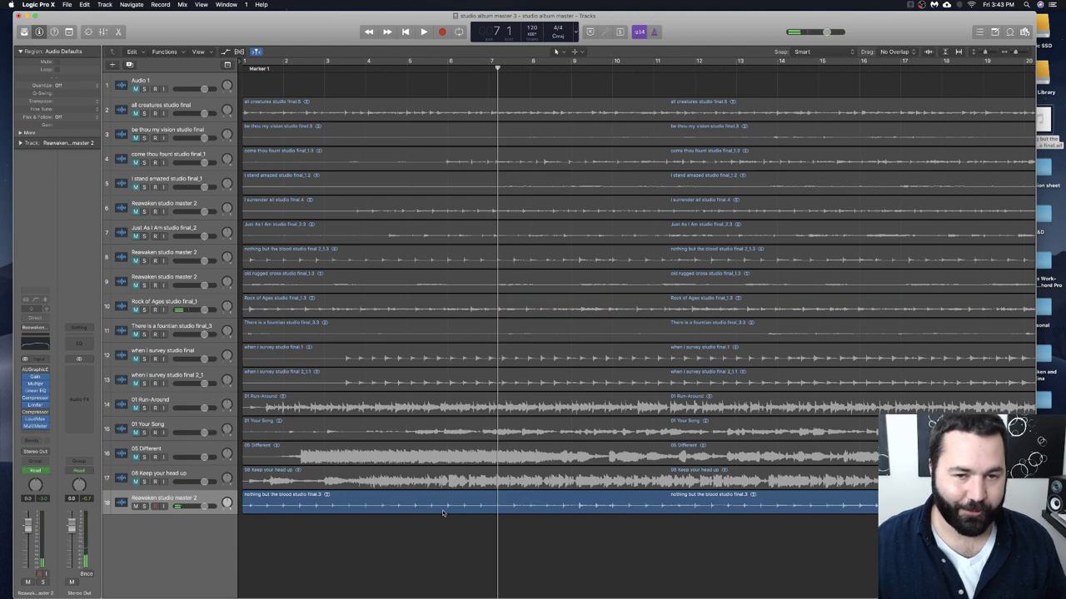
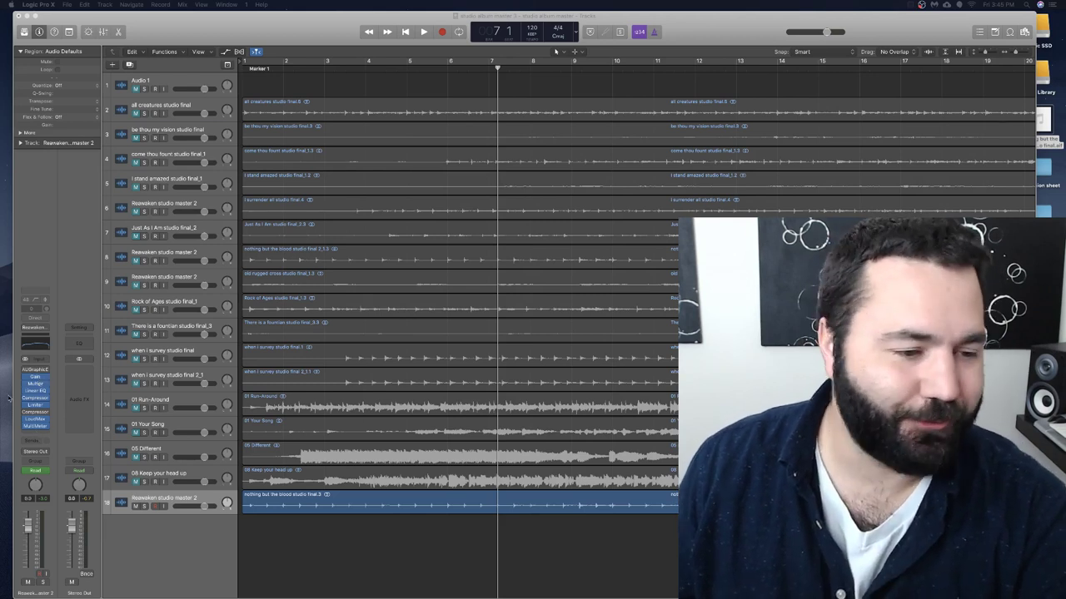
Insert iZotope Ozone 8 after the last plug-in on the "nothing but the blood" track, continuing in trial mode.
click(38, 435)
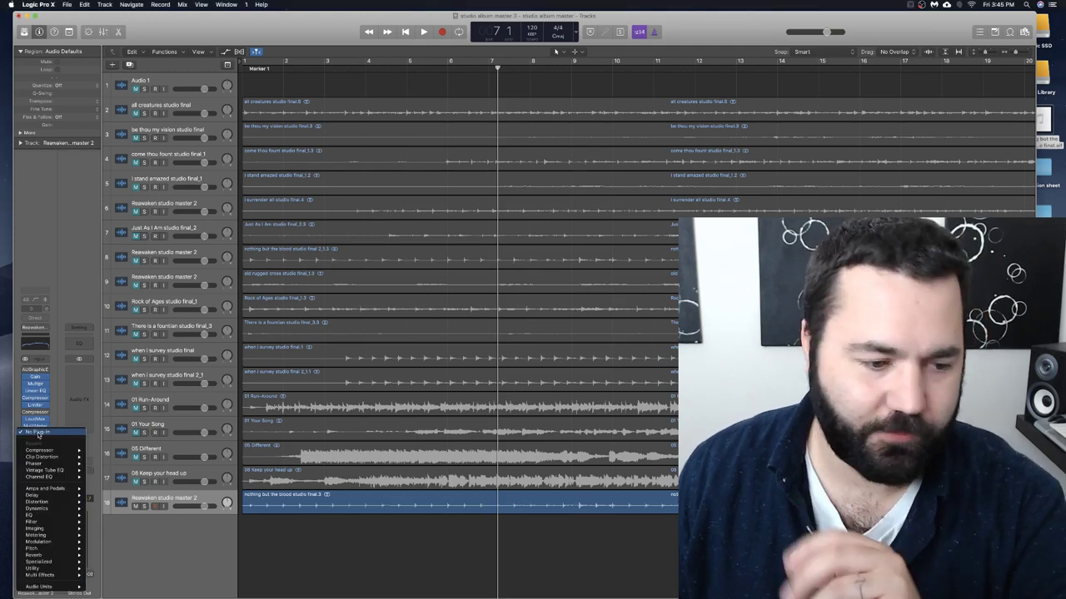
mouse_move(75, 502)
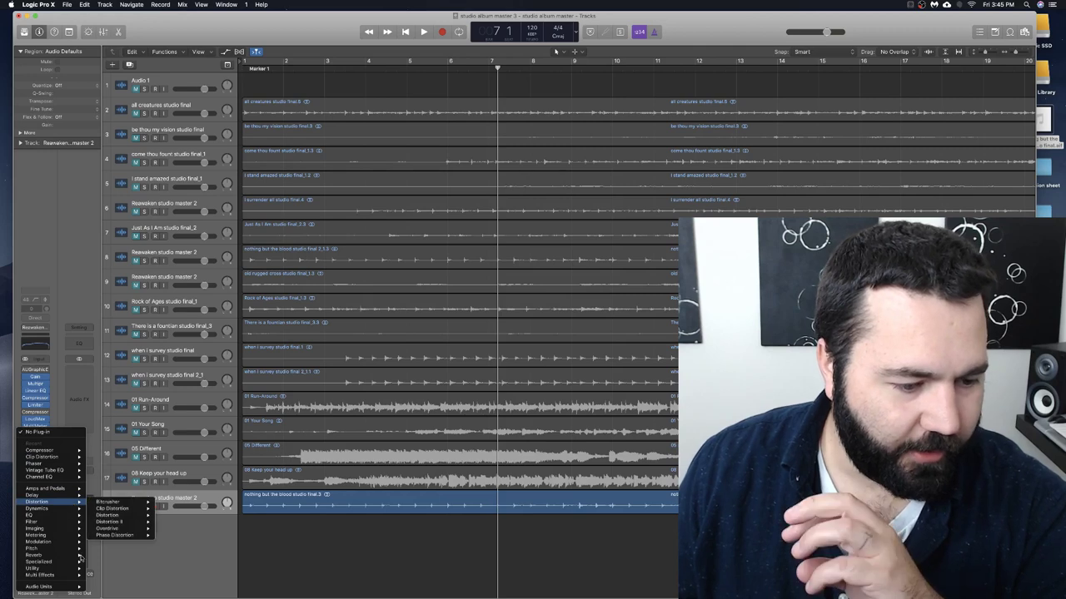
mouse_move(69, 472)
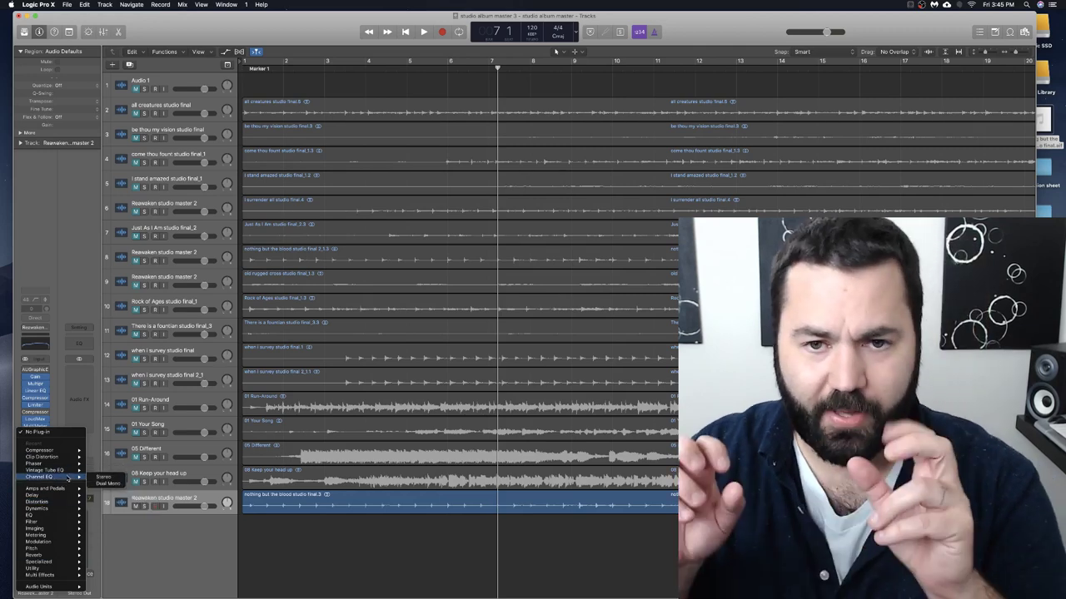
mouse_move(75, 588)
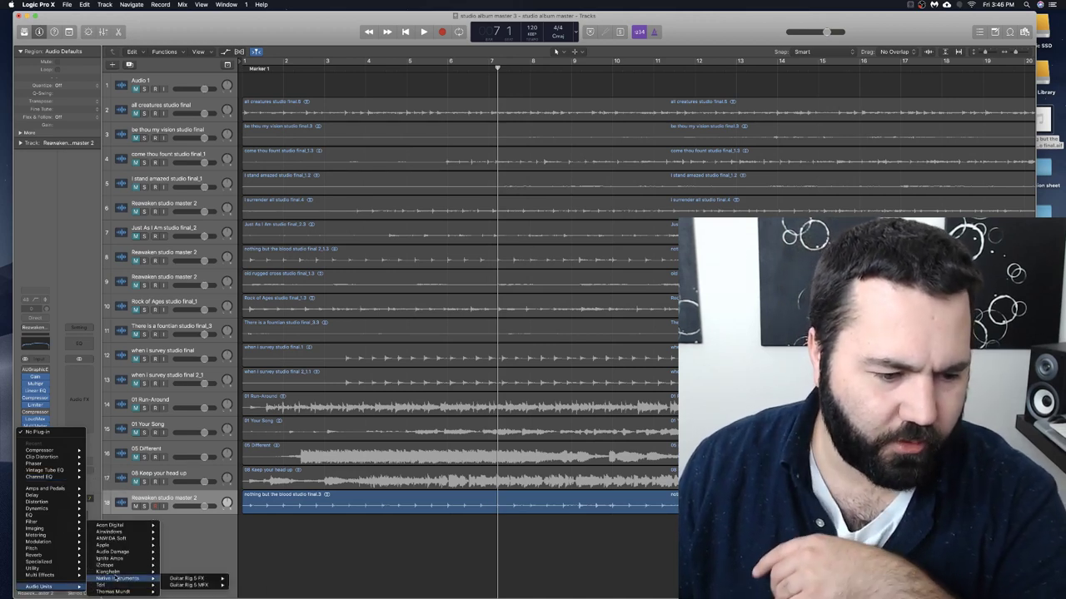
mouse_move(123, 567)
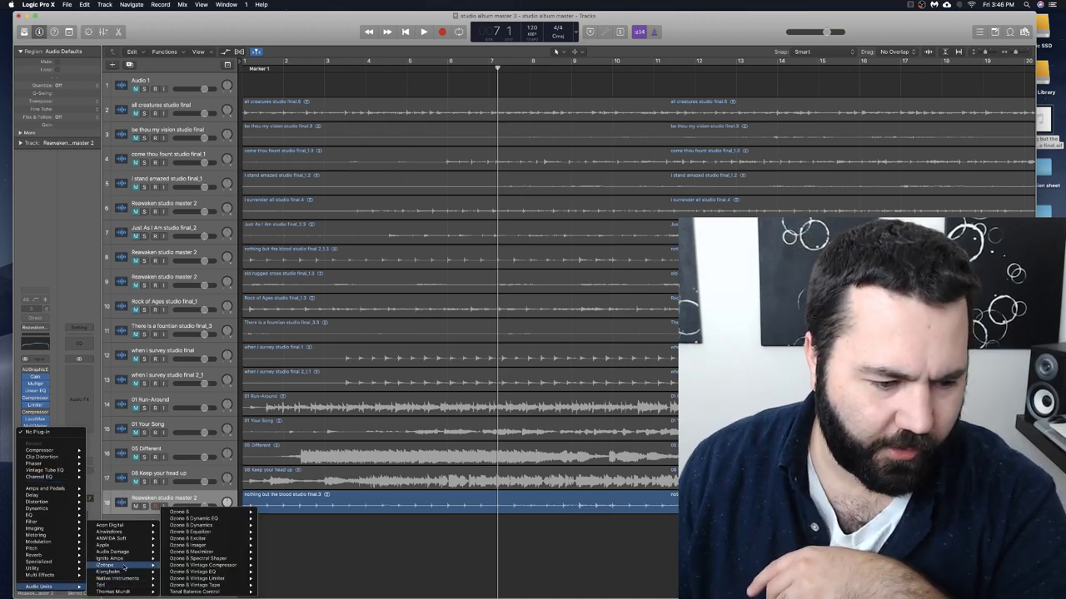
click(211, 514)
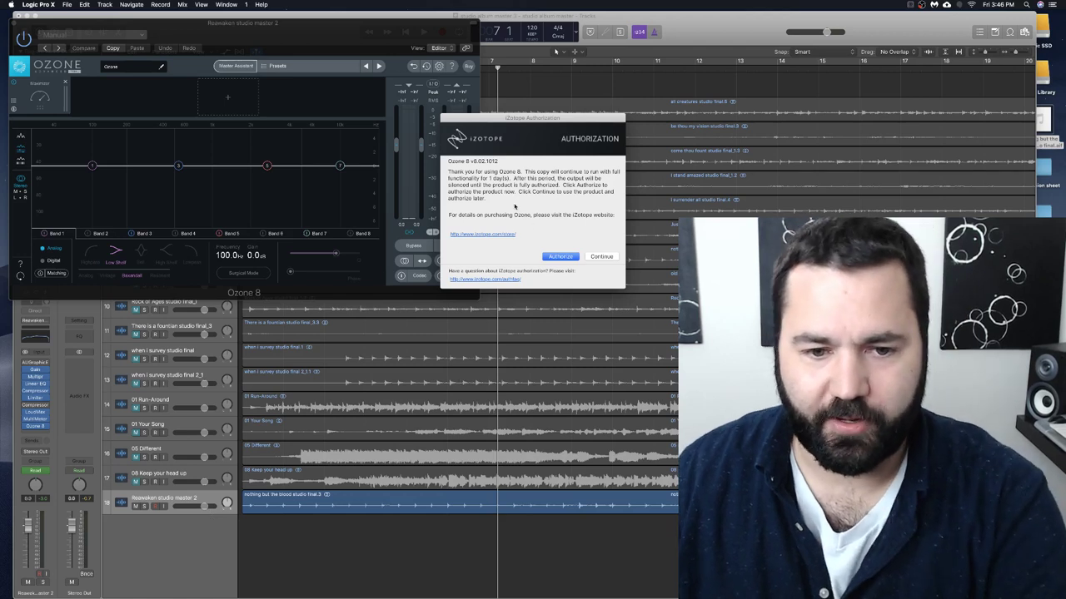
click(607, 257)
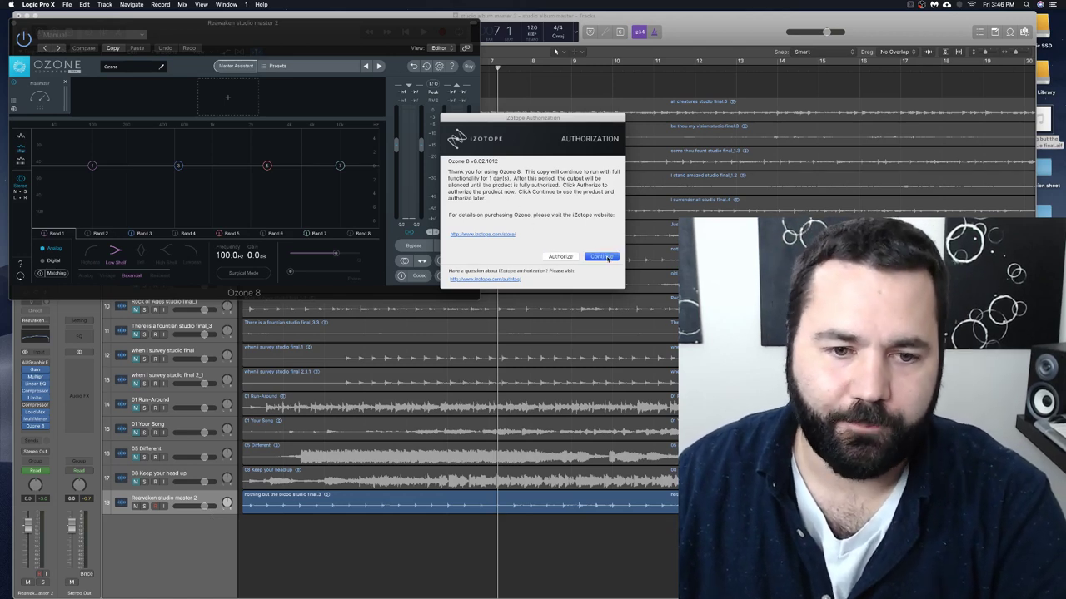
drag(308, 45, 331, 55)
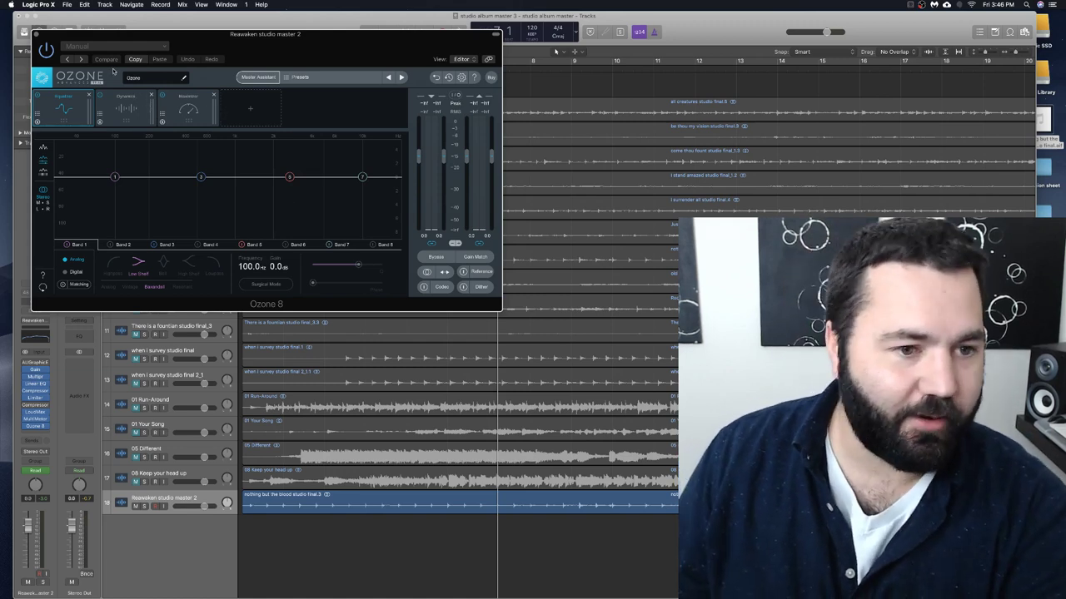
Look through Ozone's Equalizer, Dynamics and Maximizer modules.
click(125, 111)
click(76, 112)
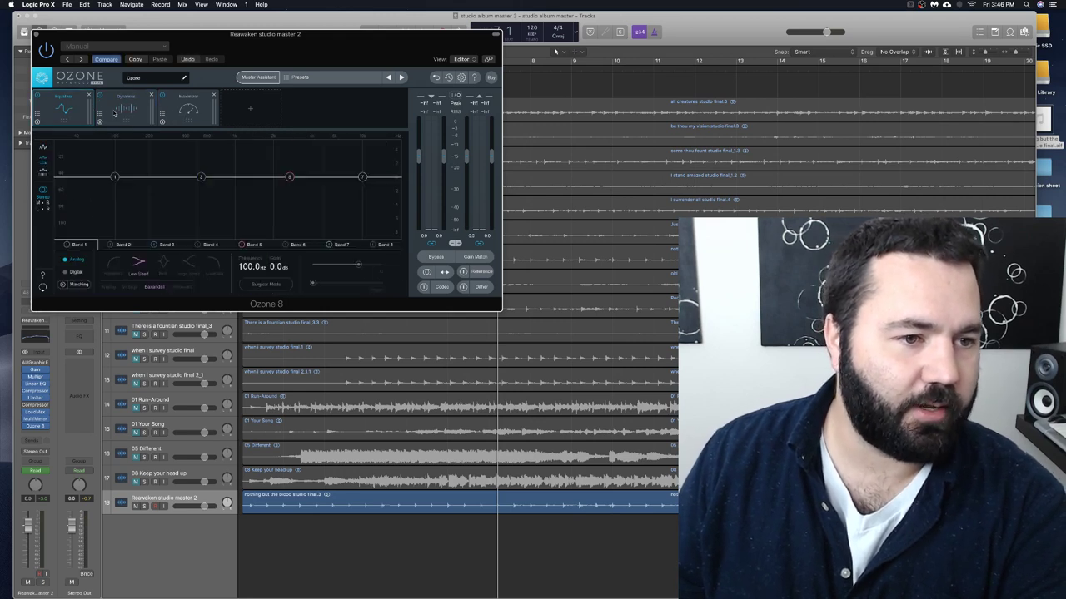
click(126, 112)
click(200, 113)
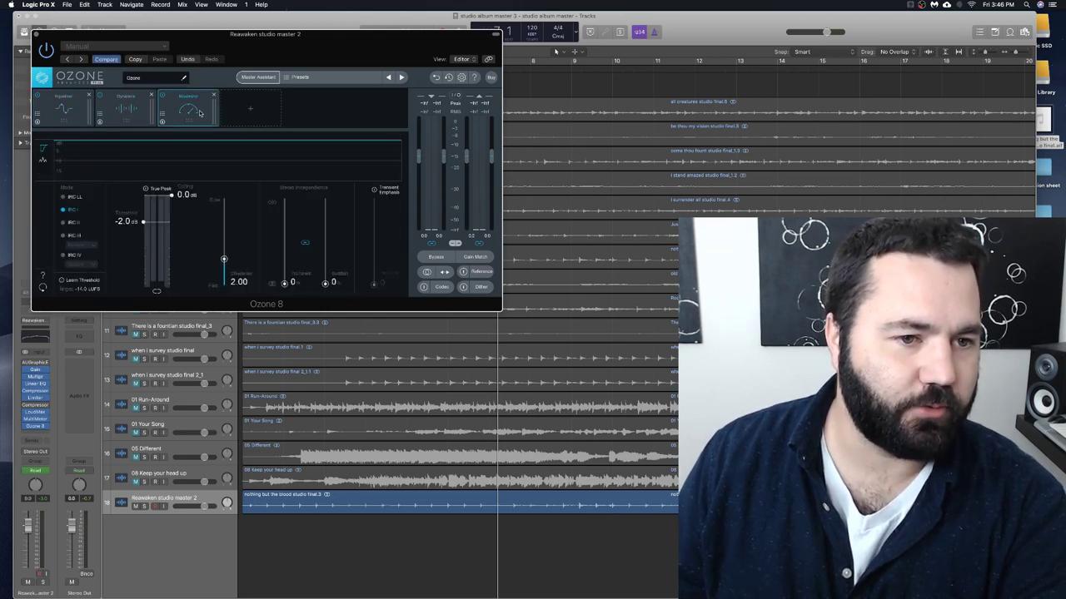
click(143, 108)
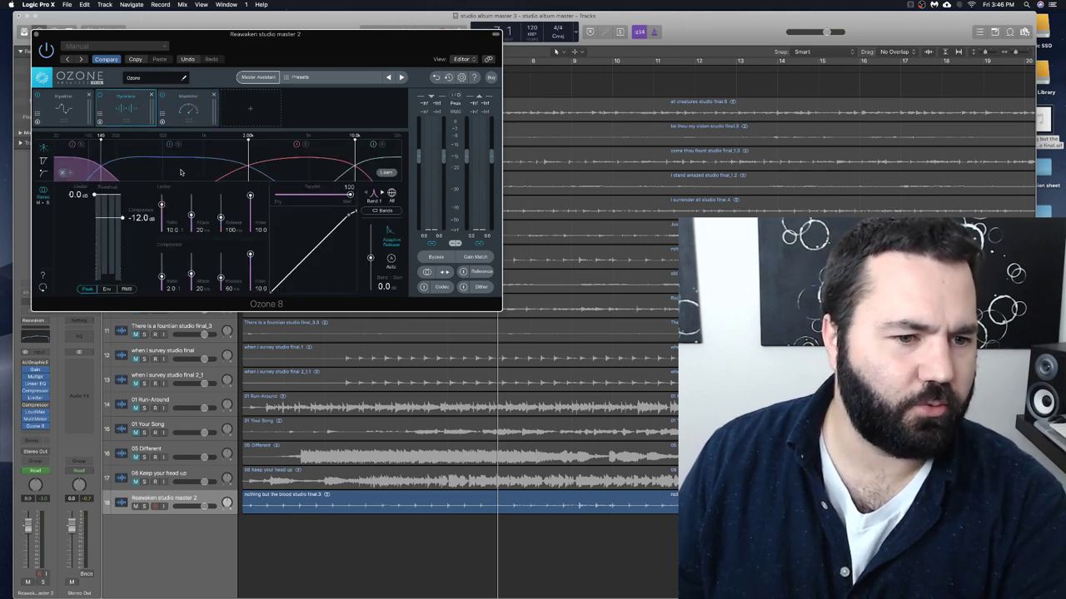
click(55, 104)
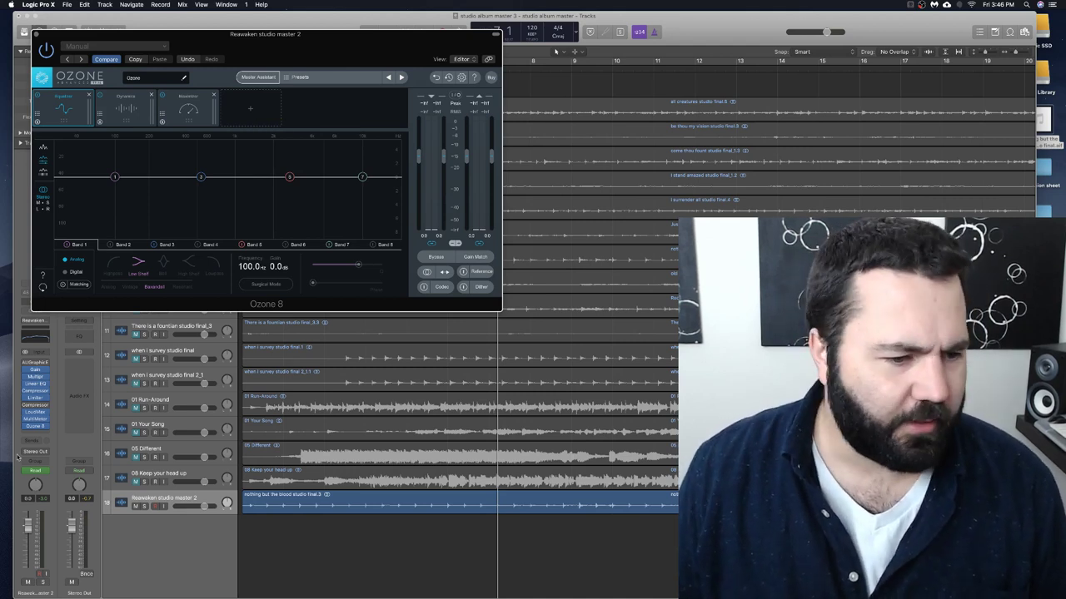
Bypass the track's other plug-ins, run Ozone's Master Assistant on the playing song with CD target and Medium intensity, and accept its suggestion.
click(27, 420)
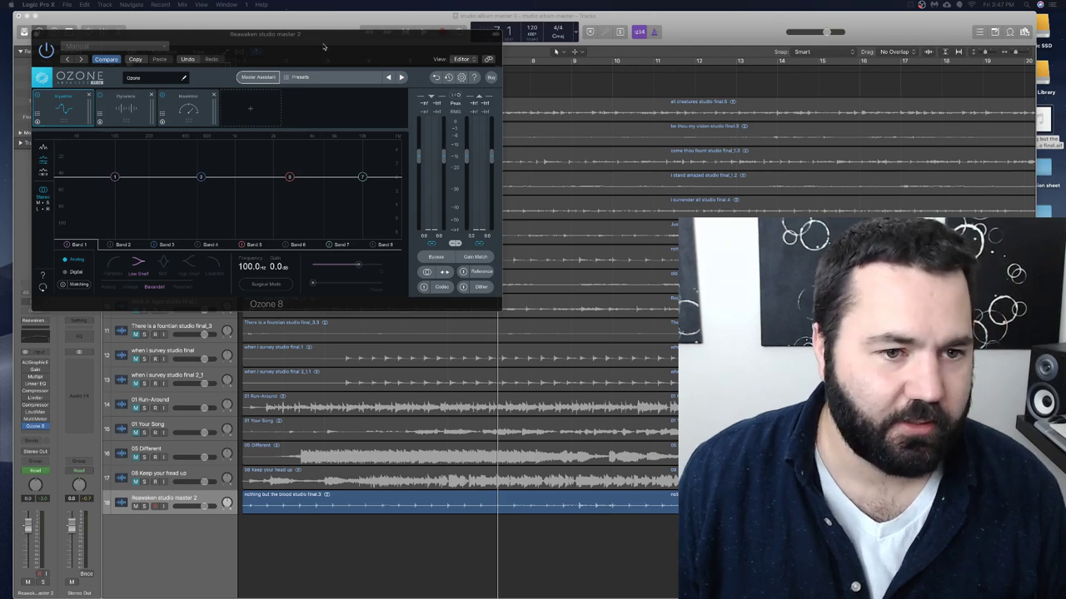
click(268, 79)
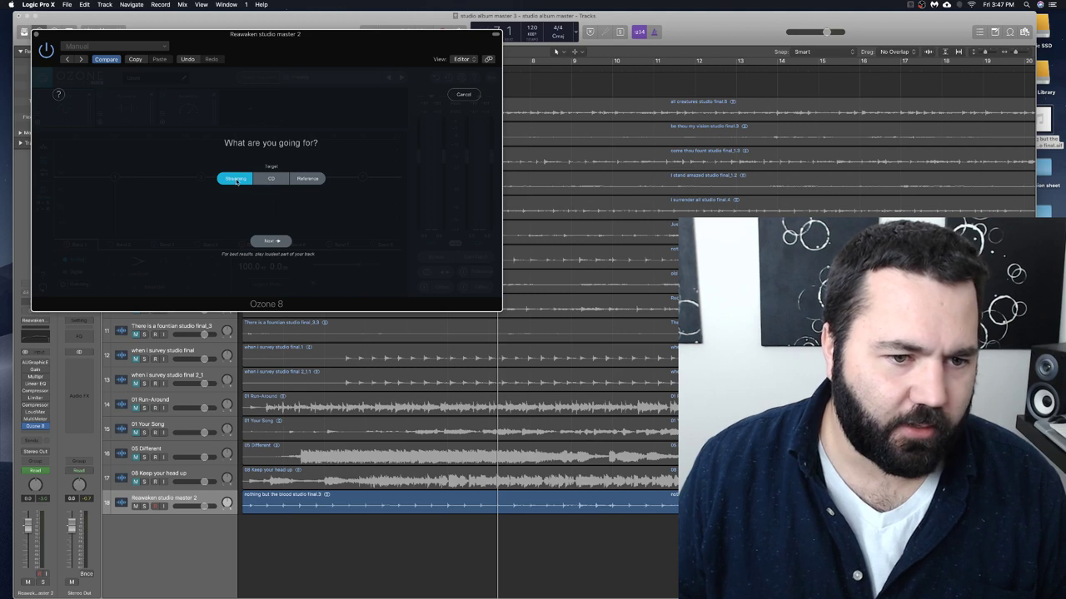
click(280, 182)
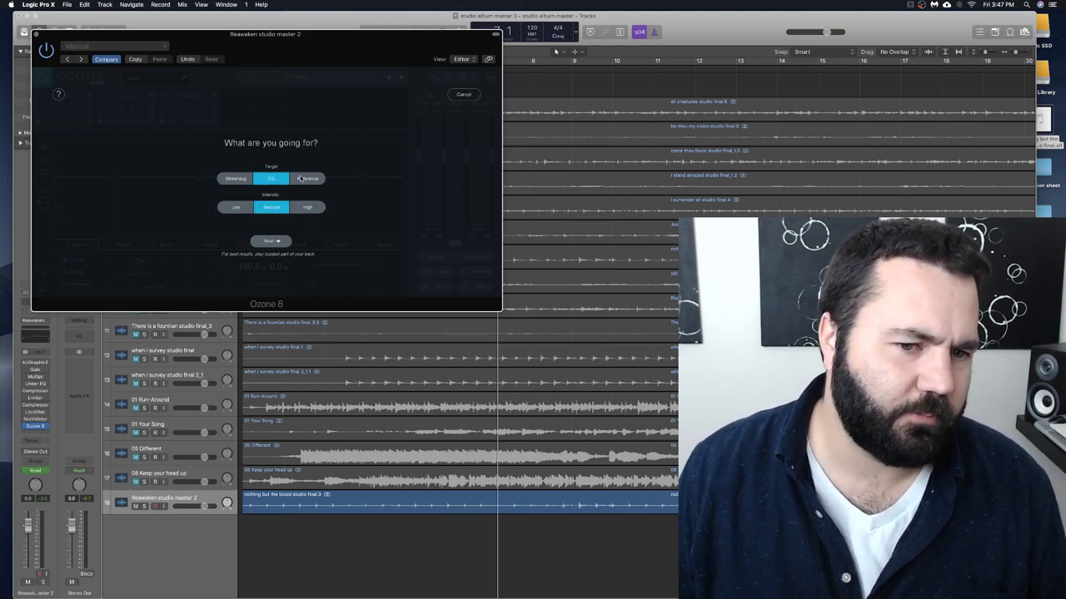
click(313, 179)
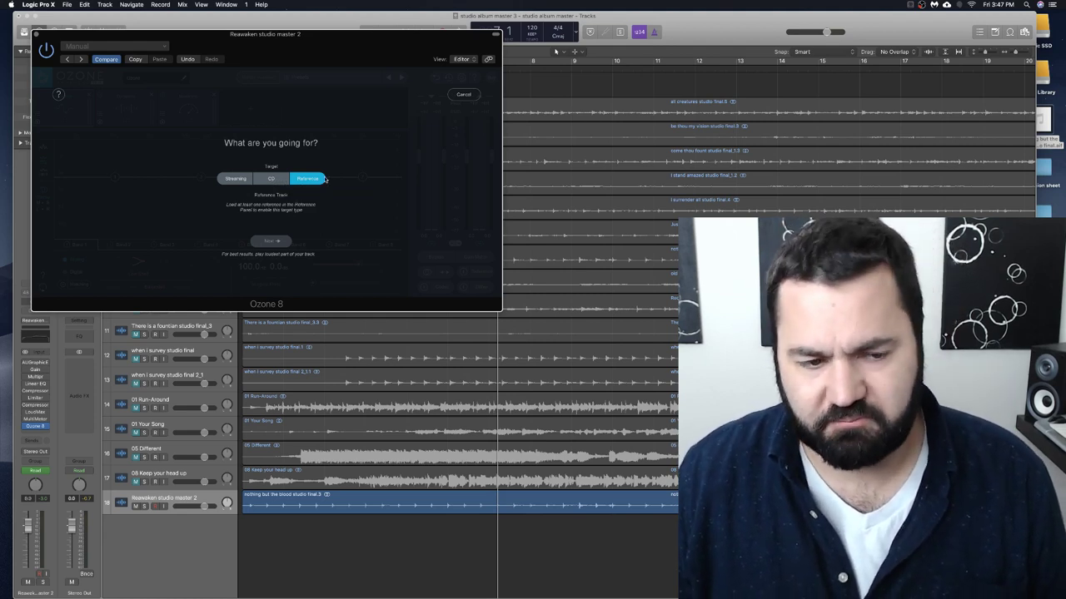
click(281, 178)
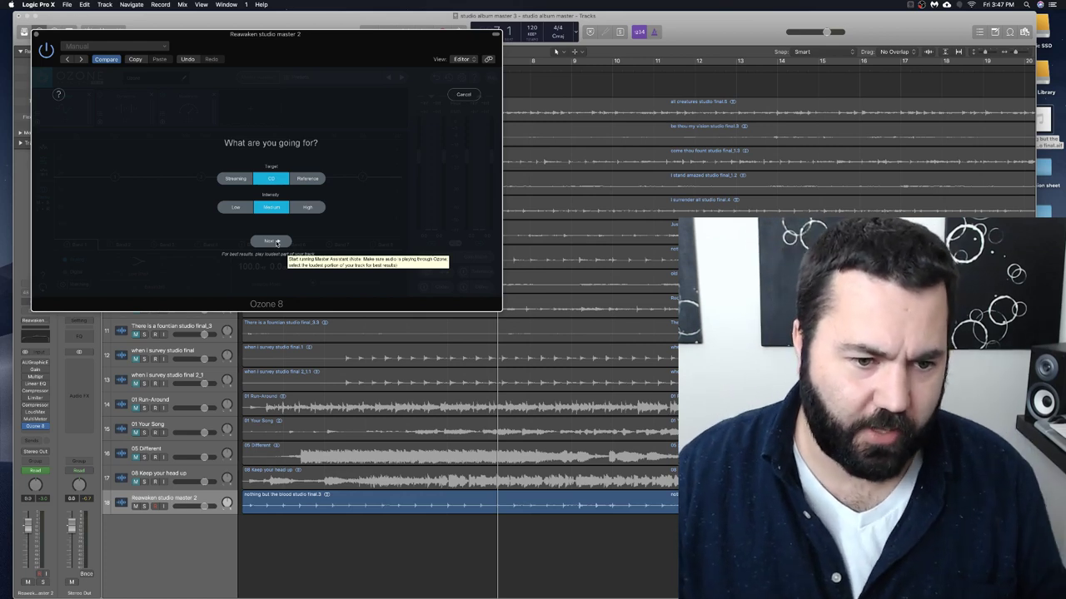
click(277, 242)
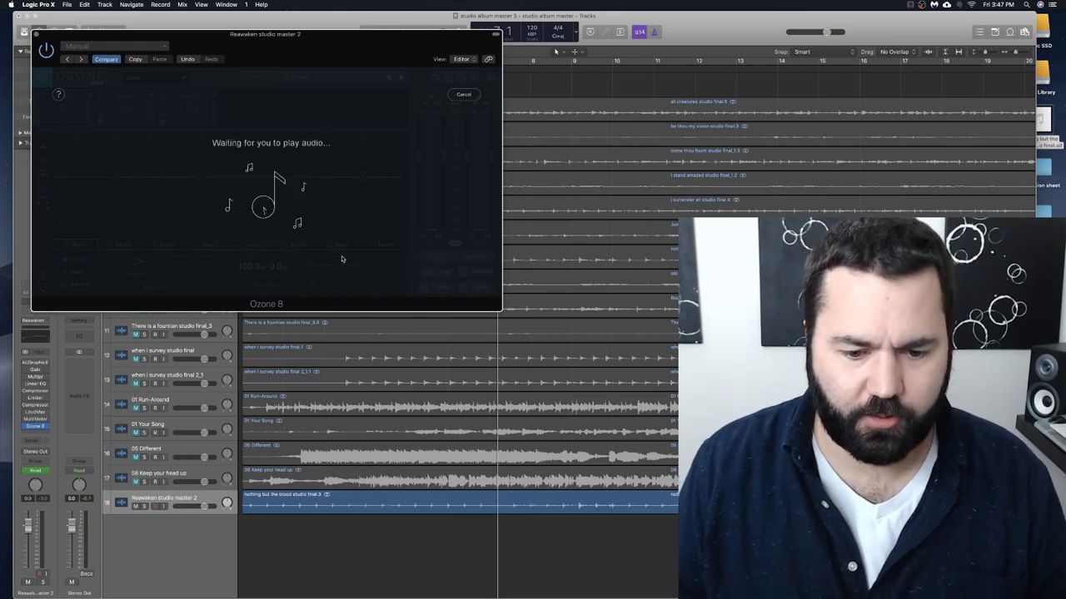
key(space)
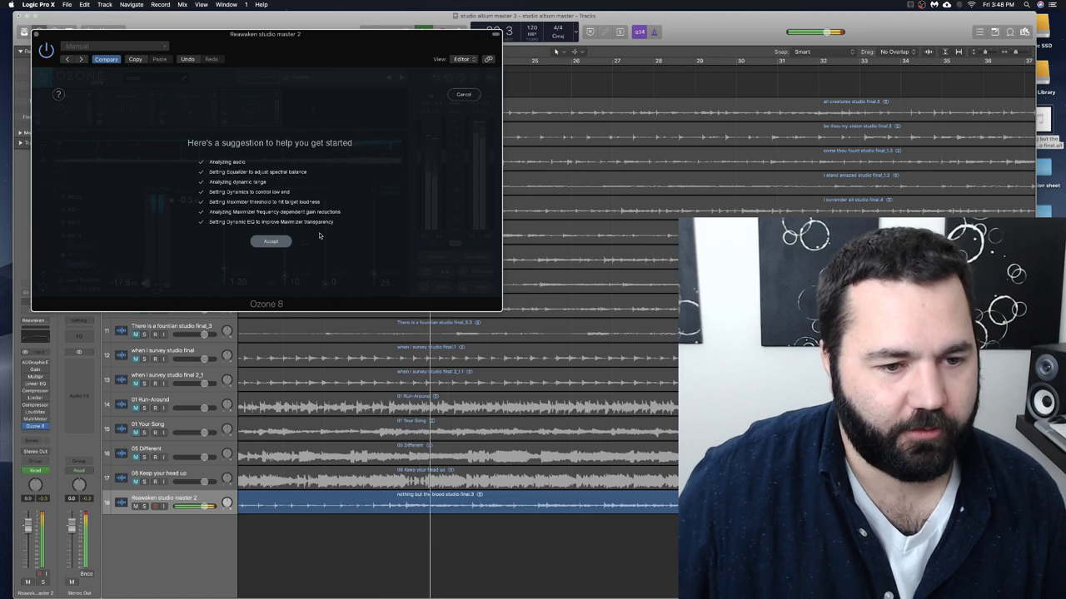
click(262, 243)
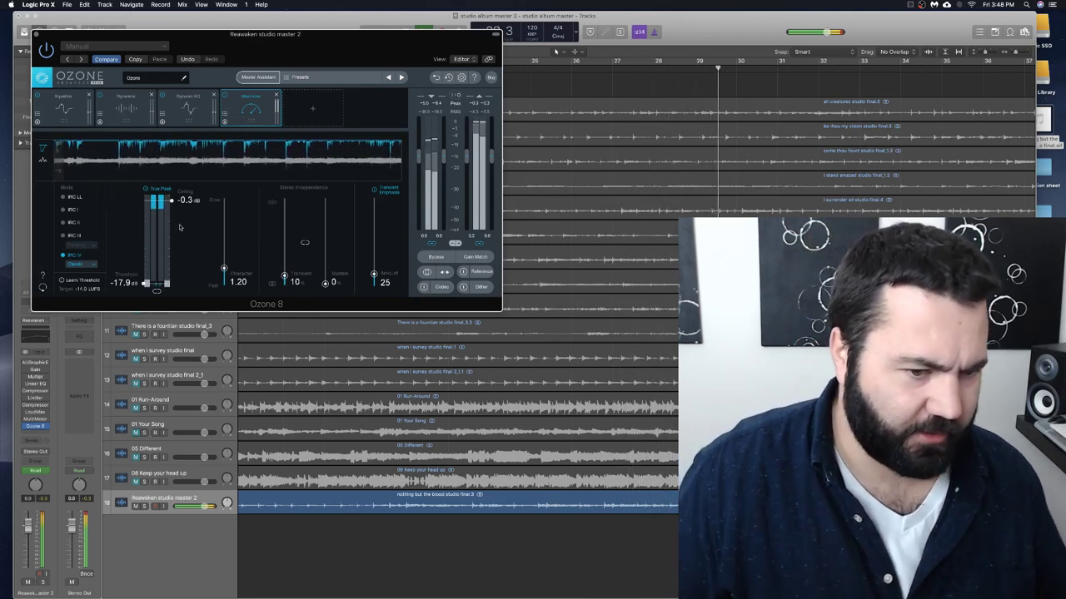
Raise Ozone's Maximizer threshold to -14.2 dB and close the plug-in window.
drag(145, 286, 144, 275)
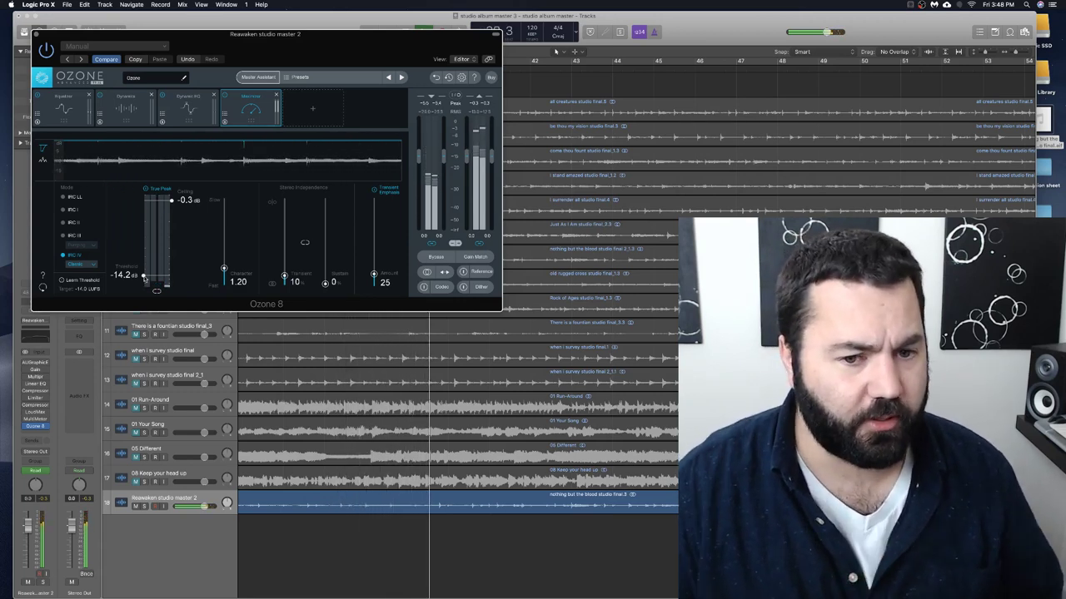
click(36, 35)
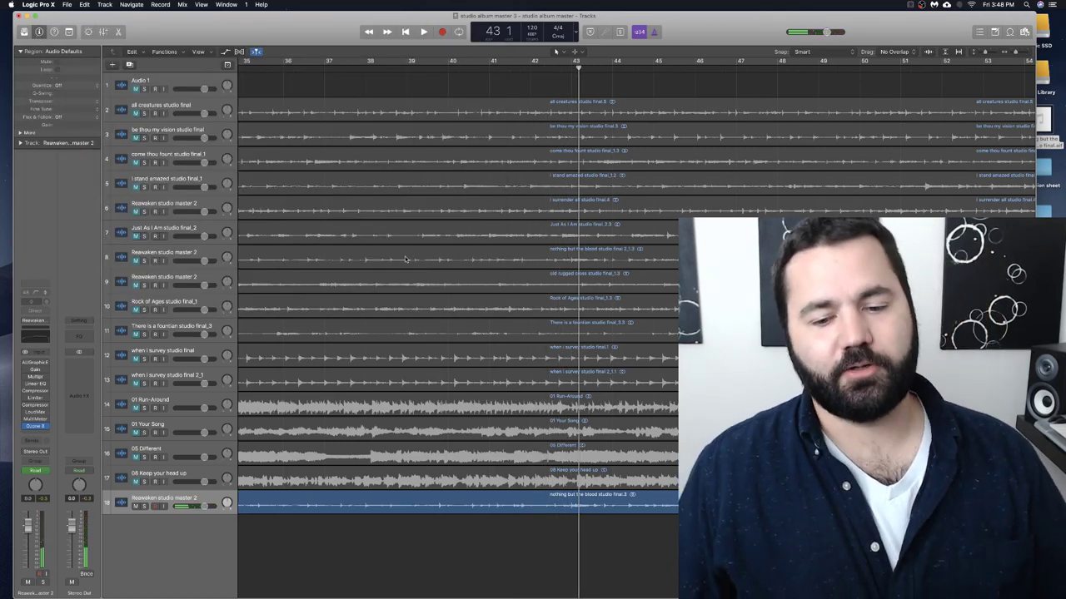